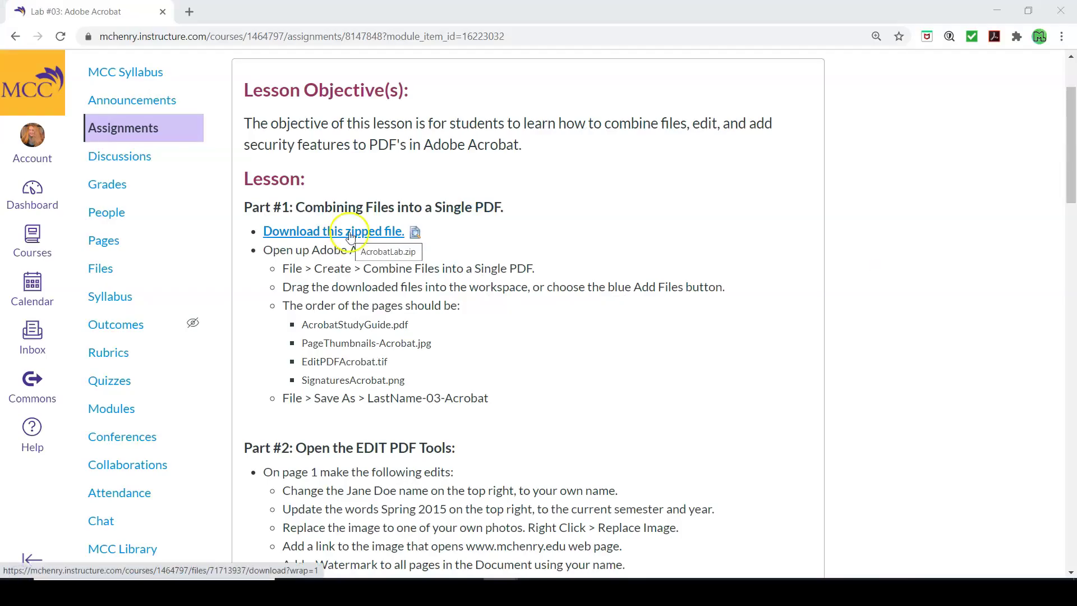
Step: Download AcrobatLab.zip from the Lab #03 assignment page and show it in its folder
left_click(350, 232)
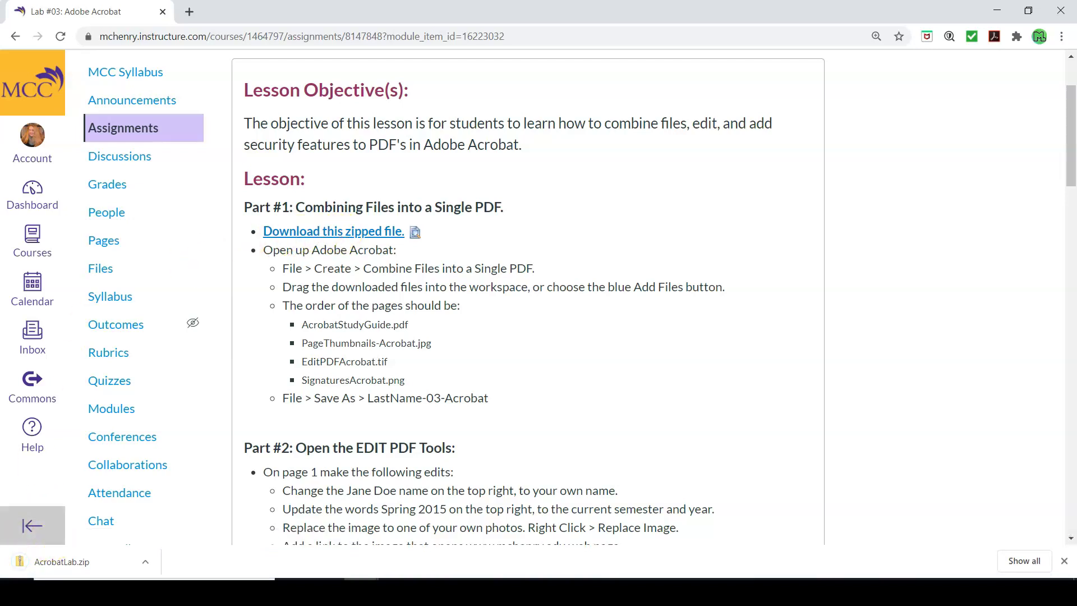
left_click(82, 559)
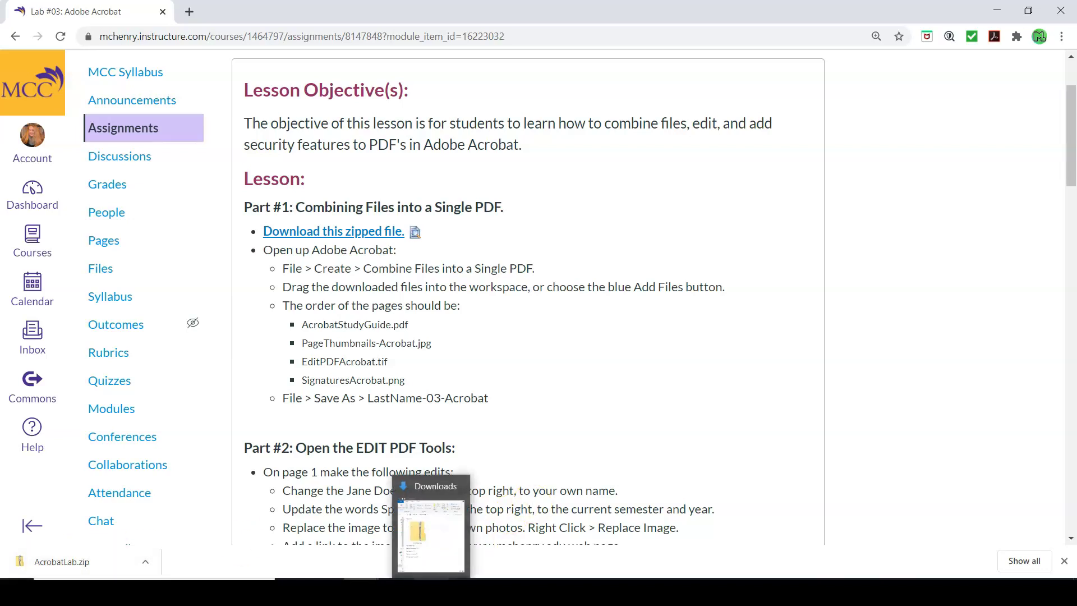
Step: Extract AcrobatLab.zip from Downloads into its suggested folder
left_click(431, 592)
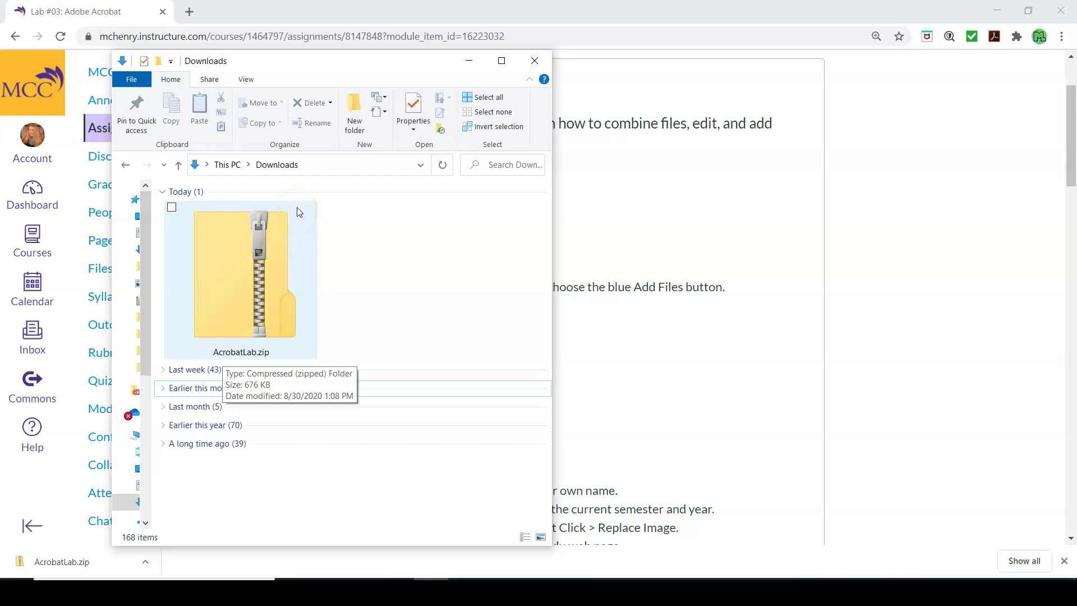
double_click(243, 273)
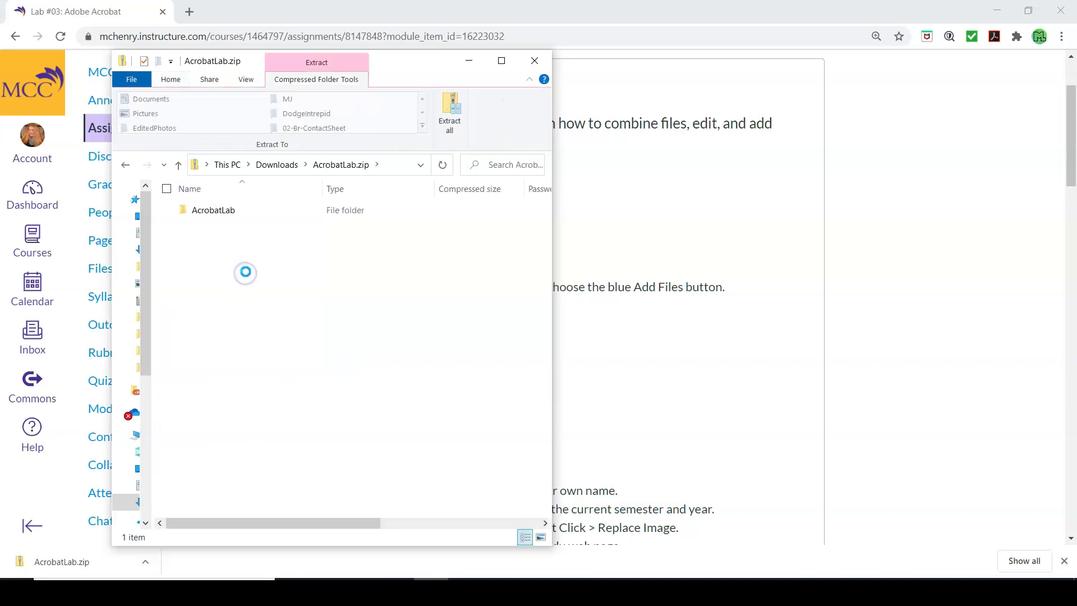
left_click(452, 123)
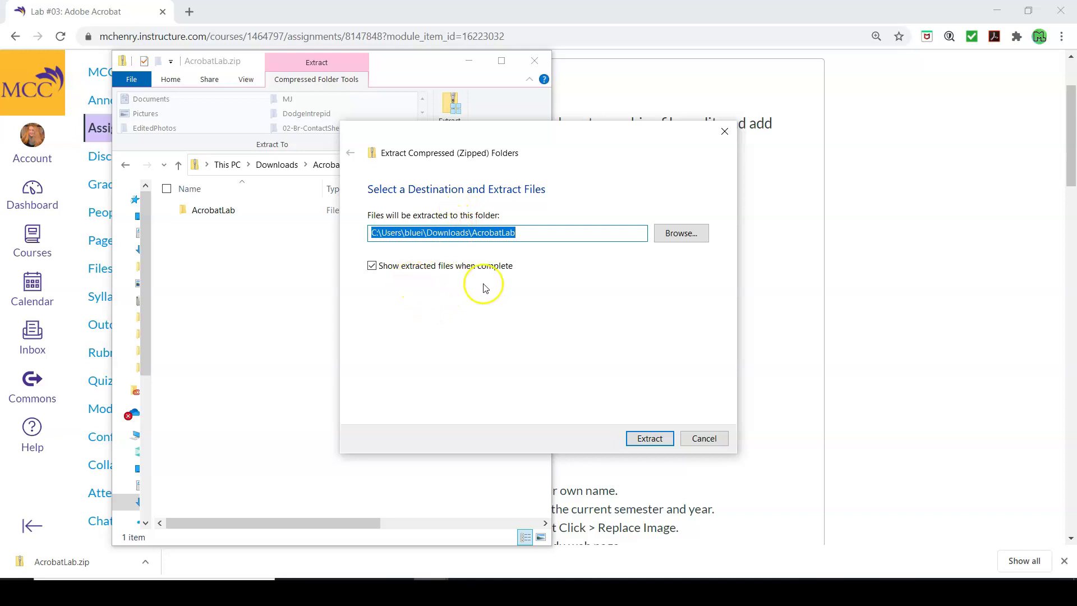
left_click(661, 442)
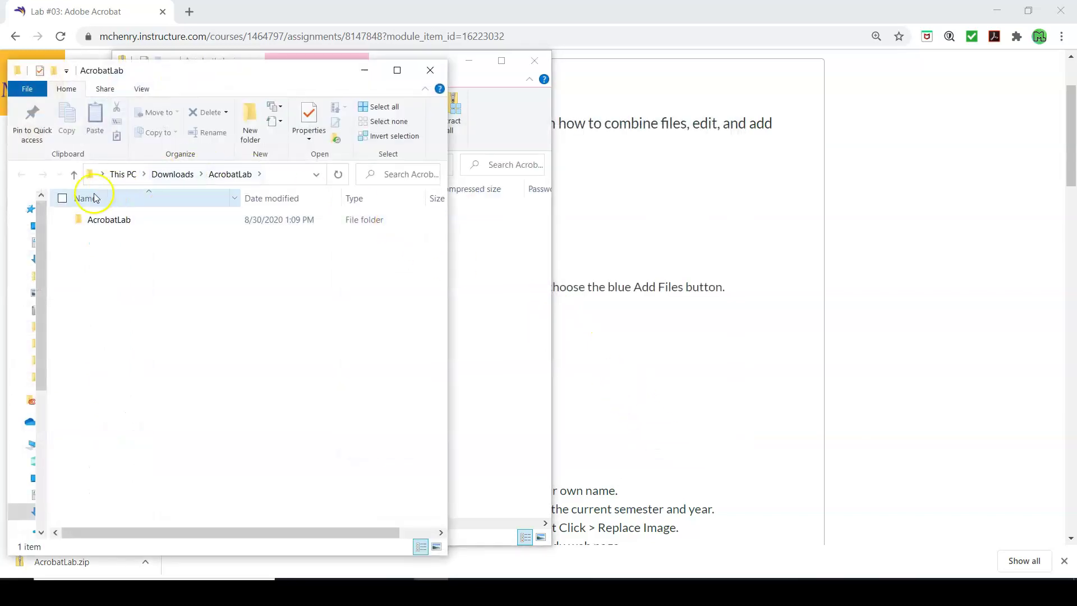
Step: Open the extracted AcrobatLab folder and select AcrobatStudyGuide.pdf
double_click(107, 225)
left_click(113, 329)
left_click(94, 269)
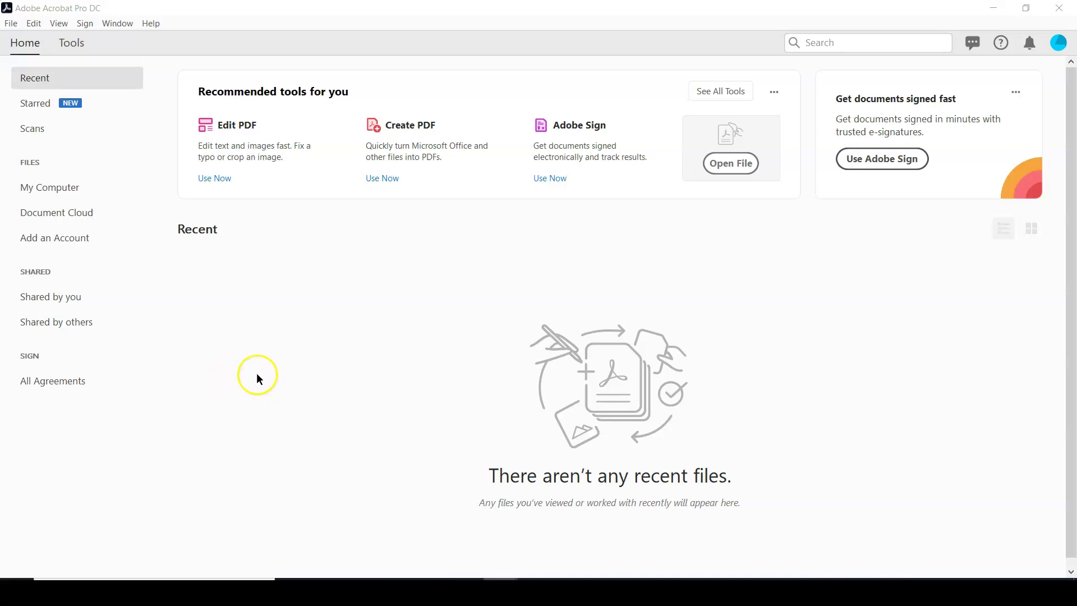
Step: Choose Combine Files into a Single PDF from the File > Create menu
left_click(10, 25)
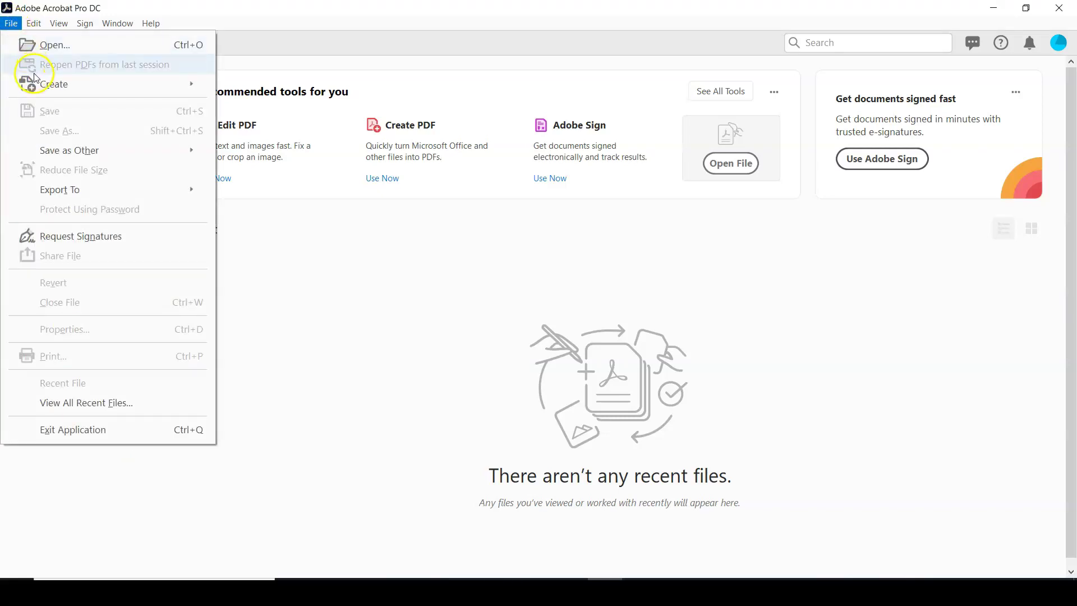
mouse_move(68, 86)
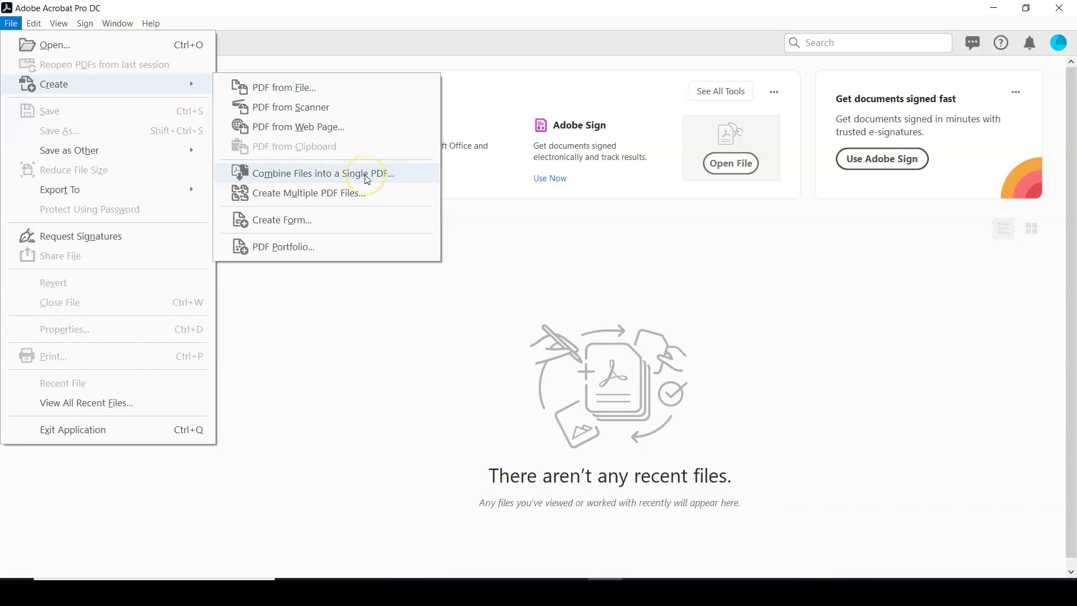
left_click(366, 176)
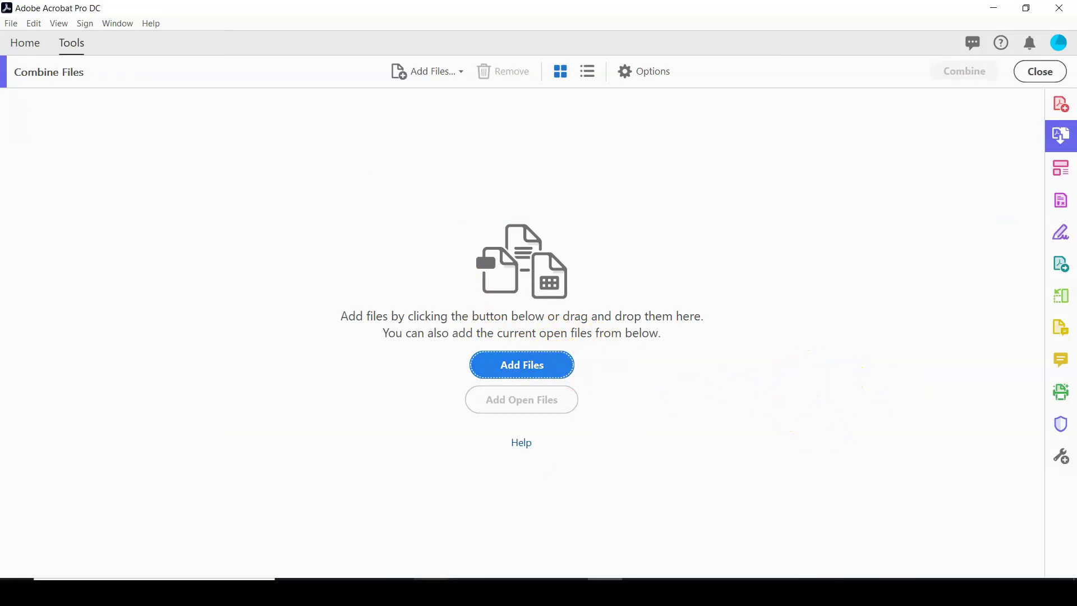
Step: Drag all four lab files from the AcrobatLab folder into the Combine Files list
mouse_move(431, 592)
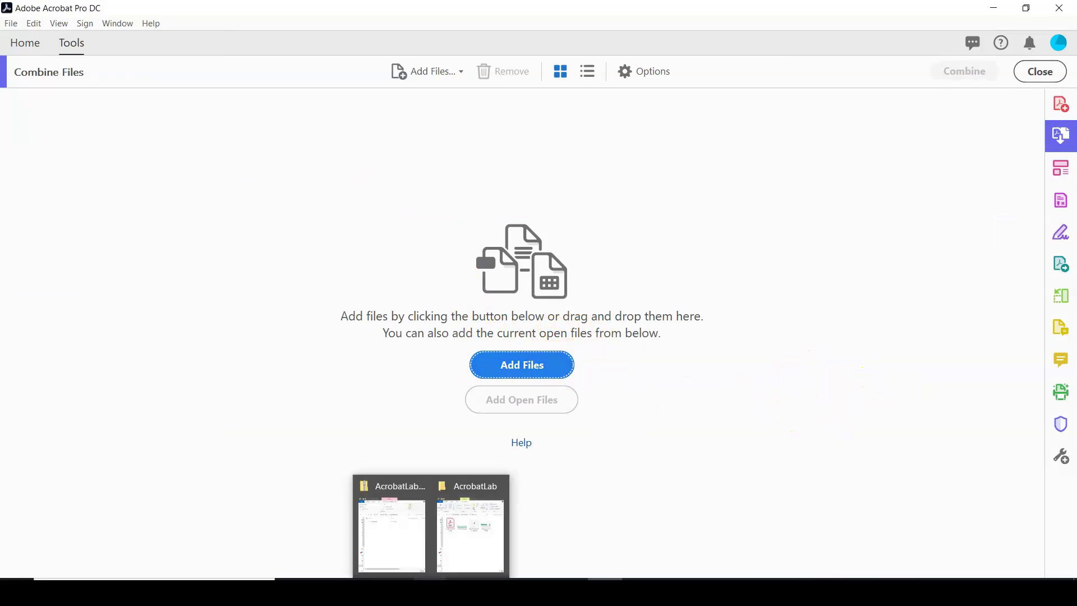
left_click(446, 561)
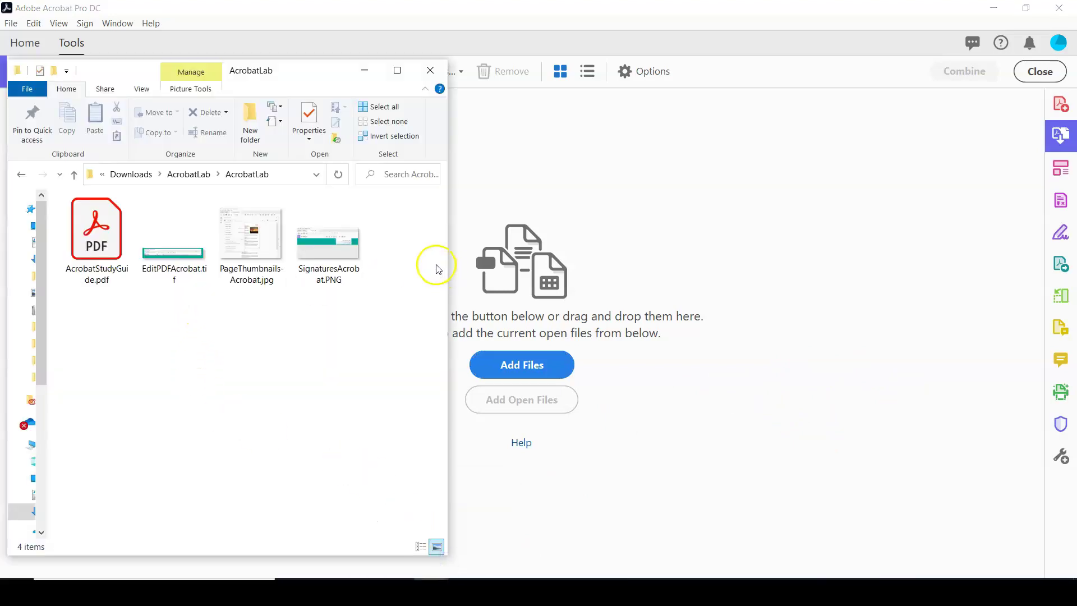
left_click_drag(400, 231, 84, 272)
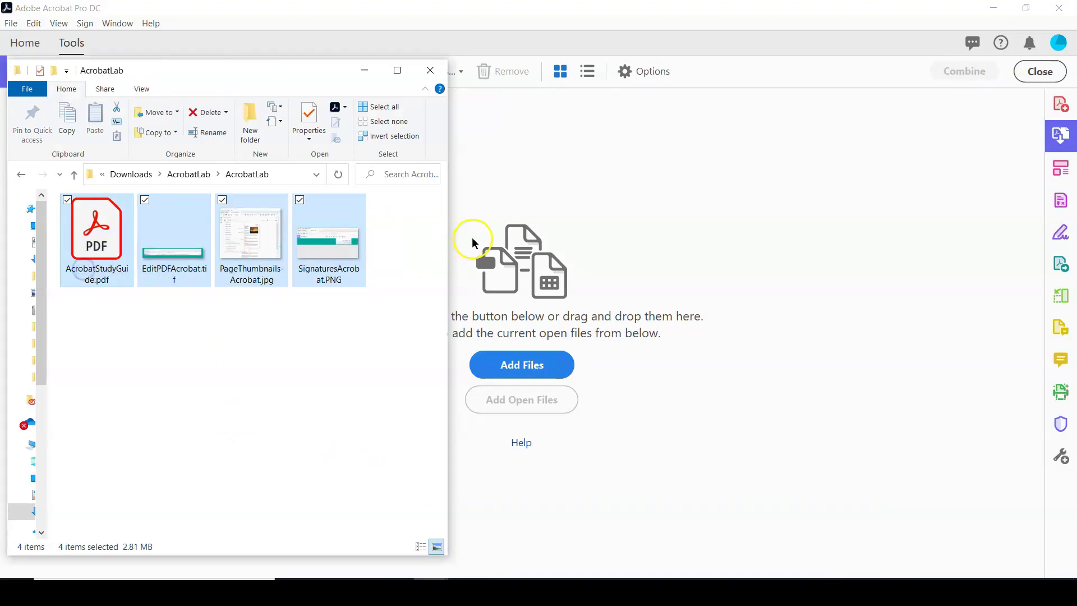
left_click_drag(331, 253, 370, 253)
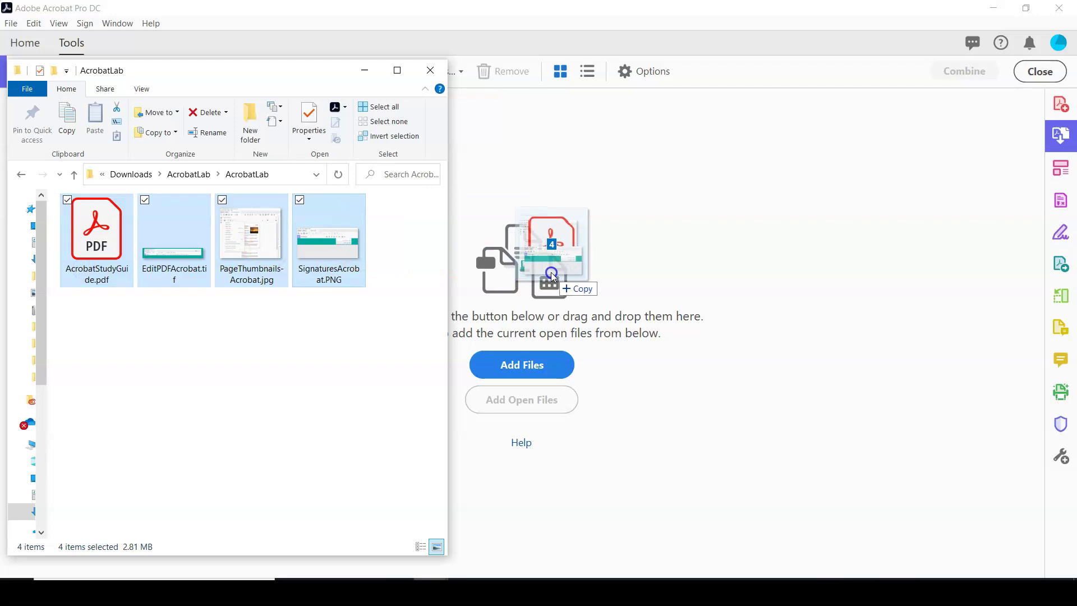
left_click_drag(552, 277, 611, 281)
left_click(28, 555)
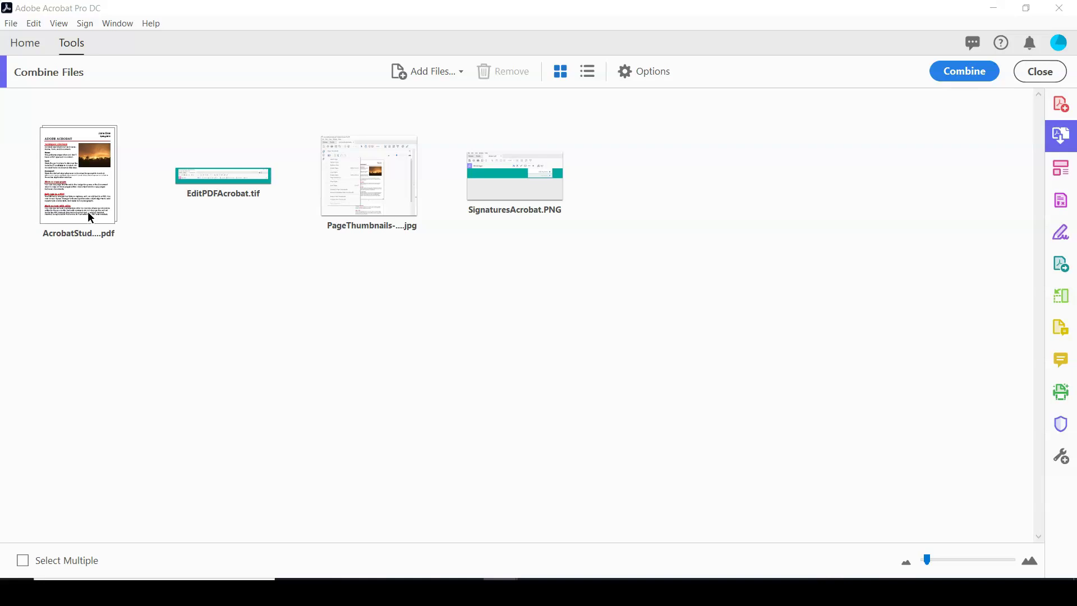
Step: Expand the study guide's two pages and move PageThumbnails-Acrobat.jpg ahead of EditPDFAcrobat.tif
mouse_move(87, 211)
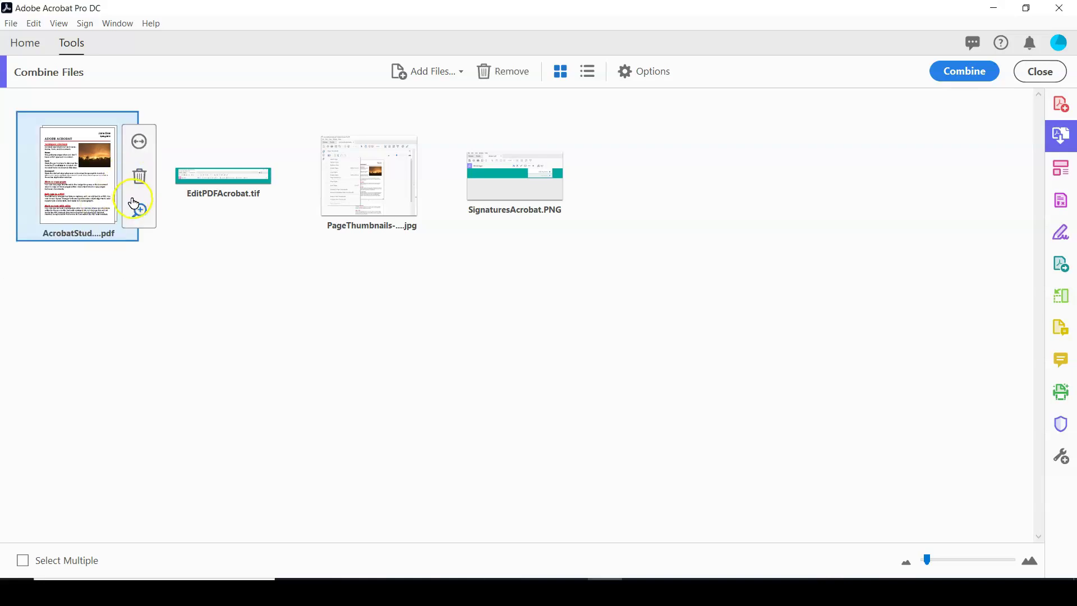
left_click(141, 143)
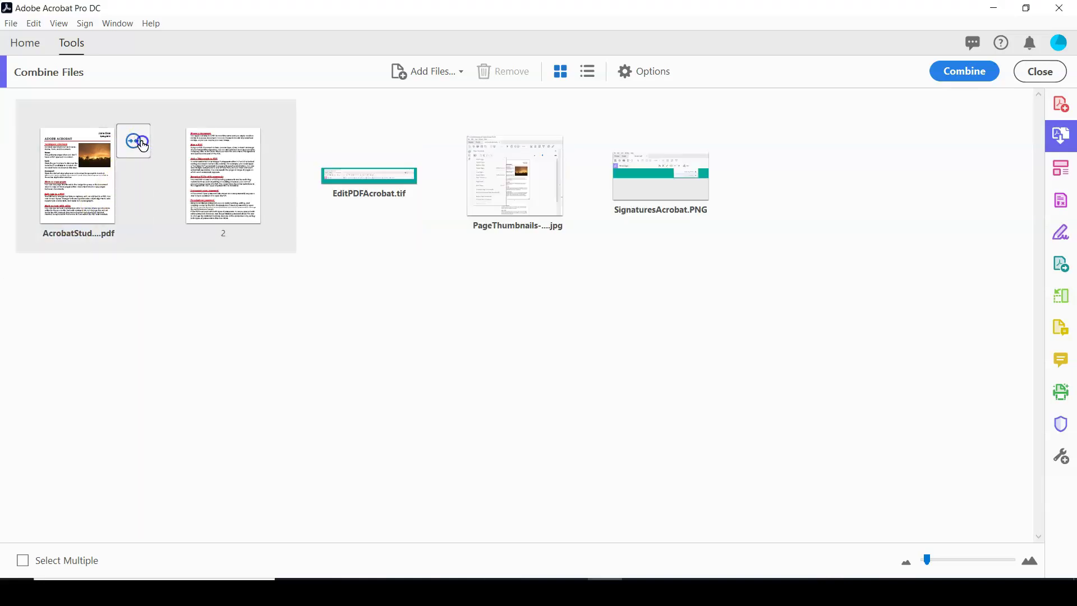
left_click(177, 152)
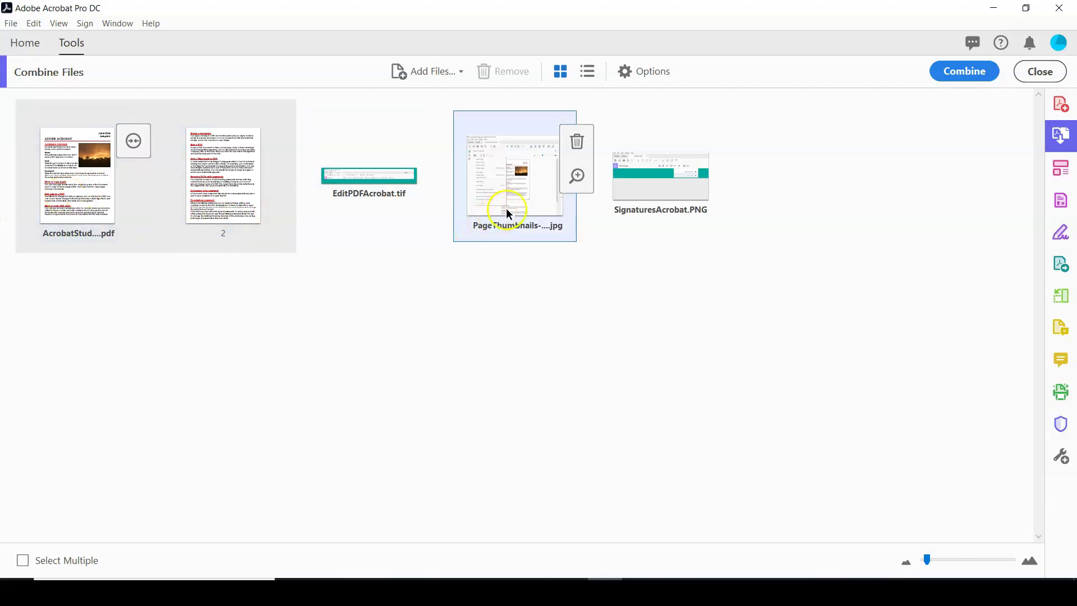
left_click_drag(521, 196, 323, 196)
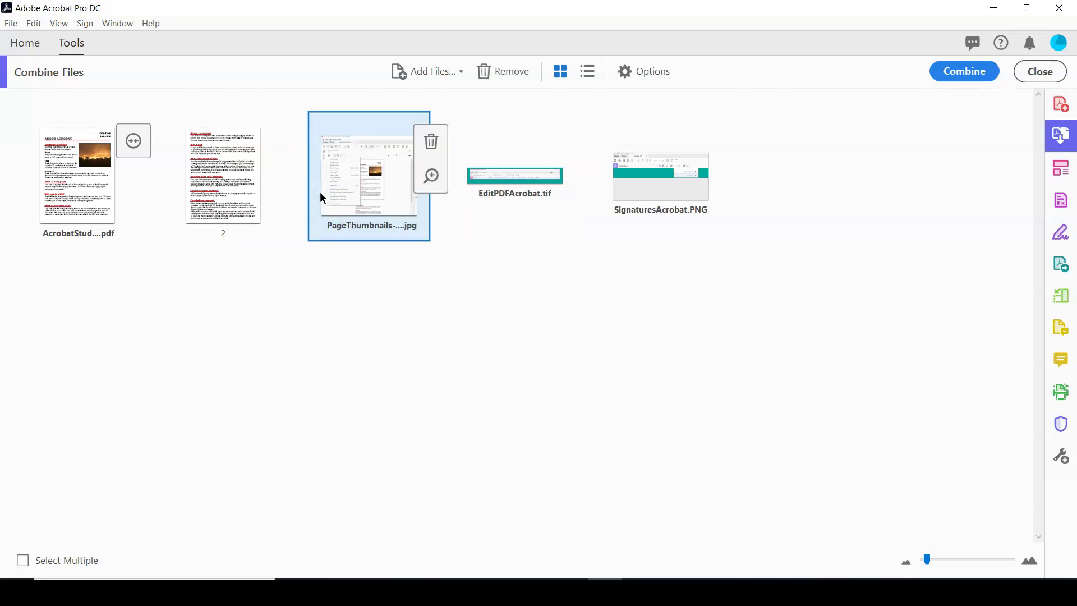
left_click(527, 211)
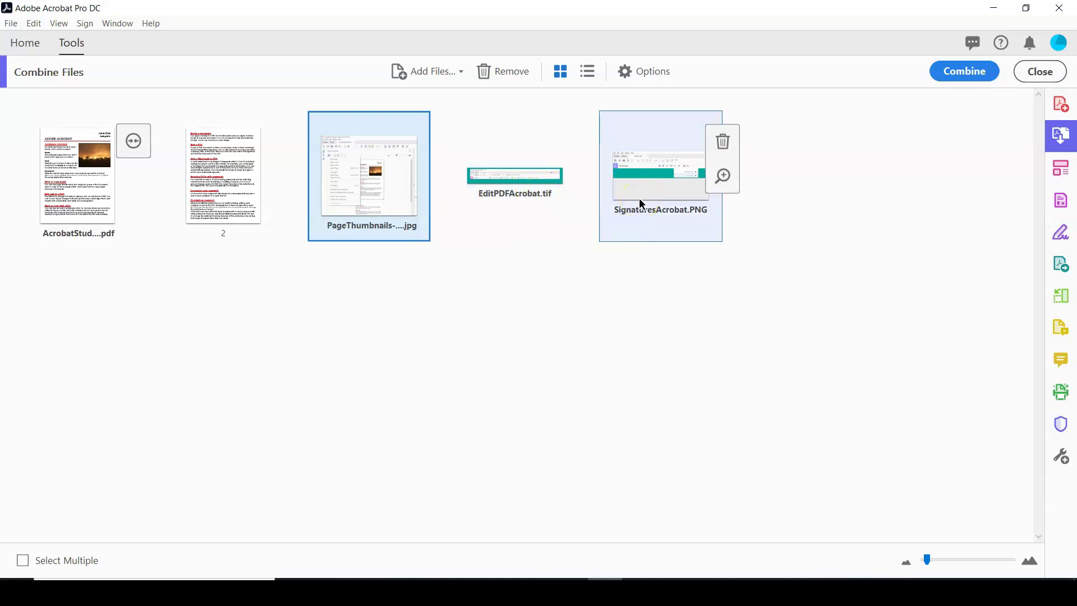
left_click(645, 174)
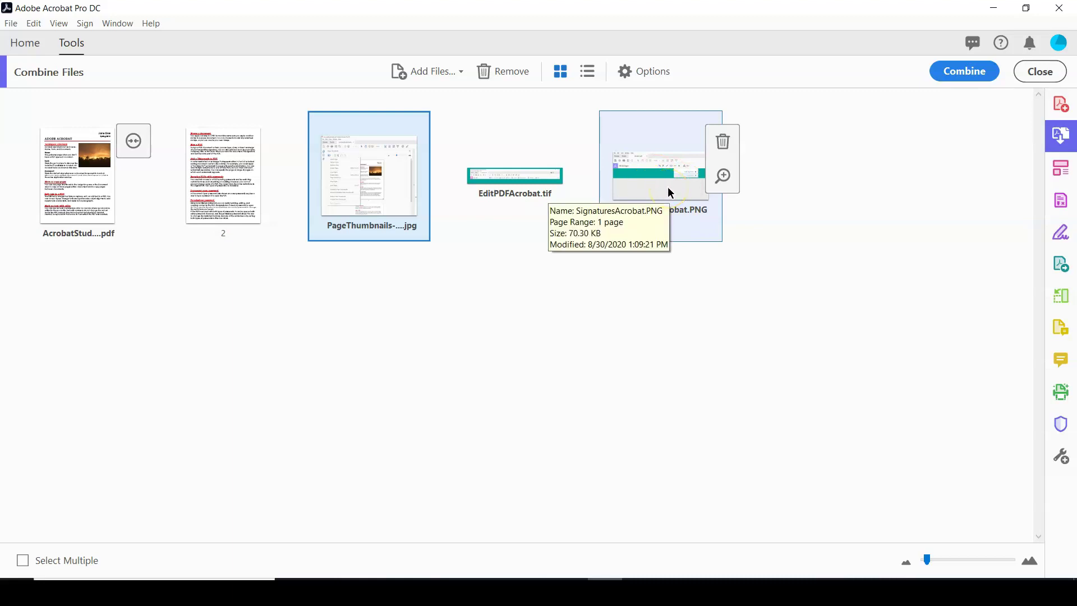
left_click(875, 386)
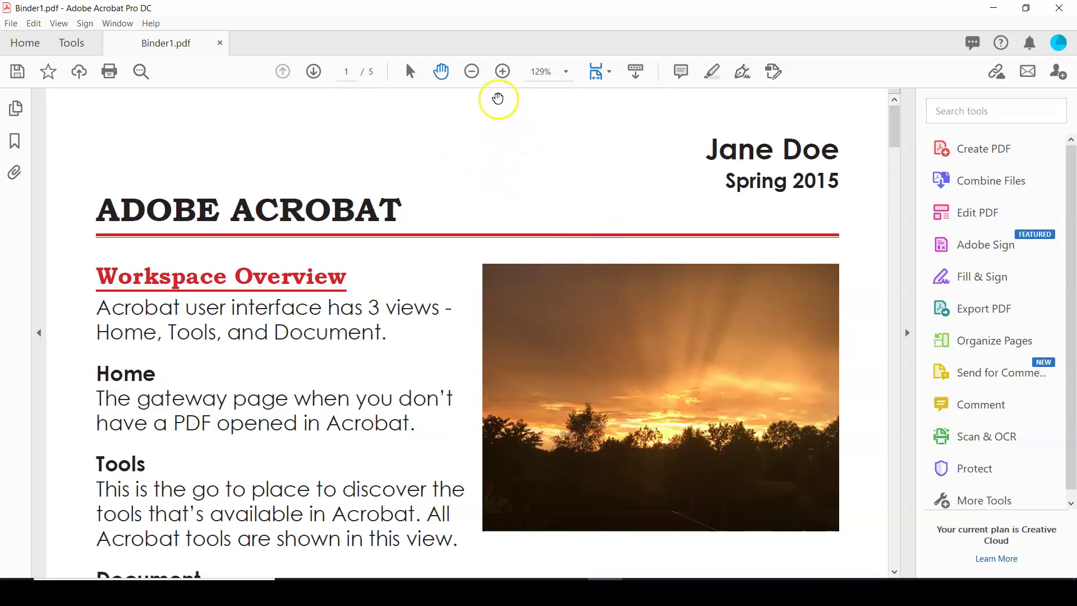
Step: Zoom out four times to see the whole first page of Binder1.pdf
left_click(472, 72)
left_click(472, 72)
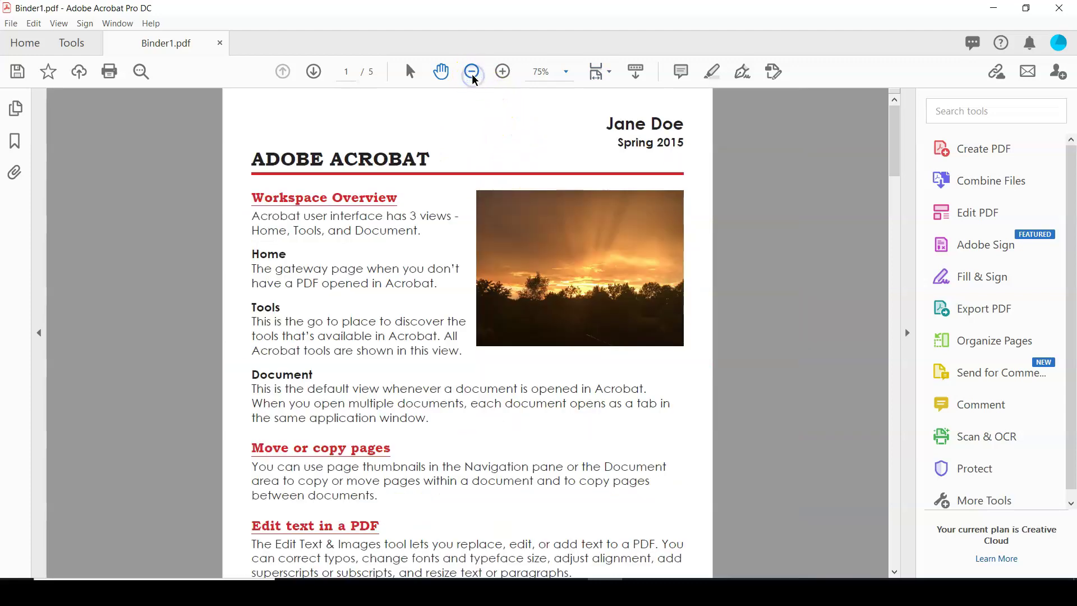
left_click(472, 72)
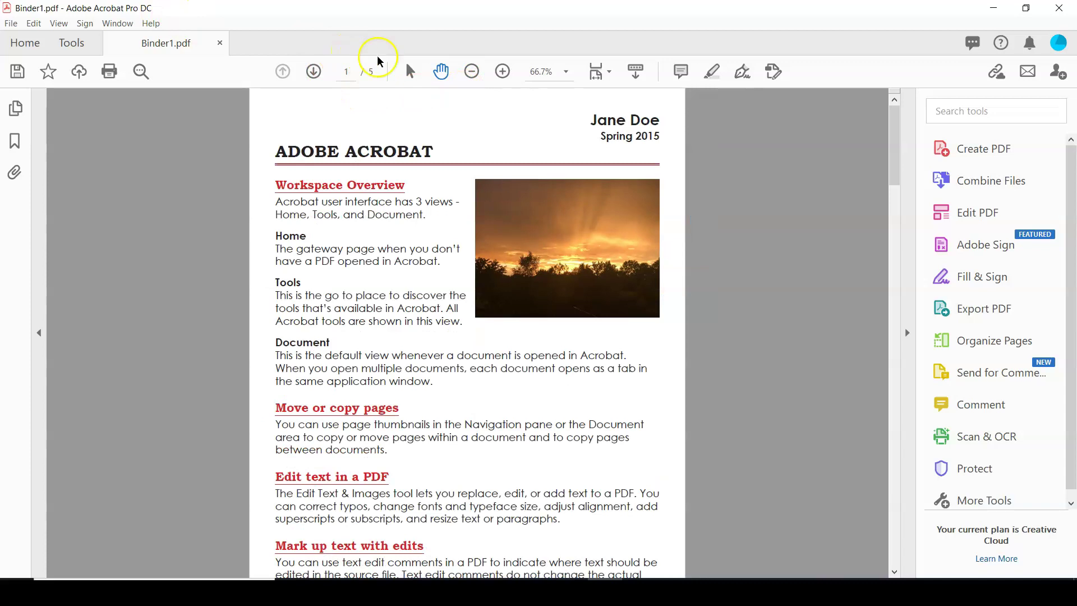
left_click(472, 72)
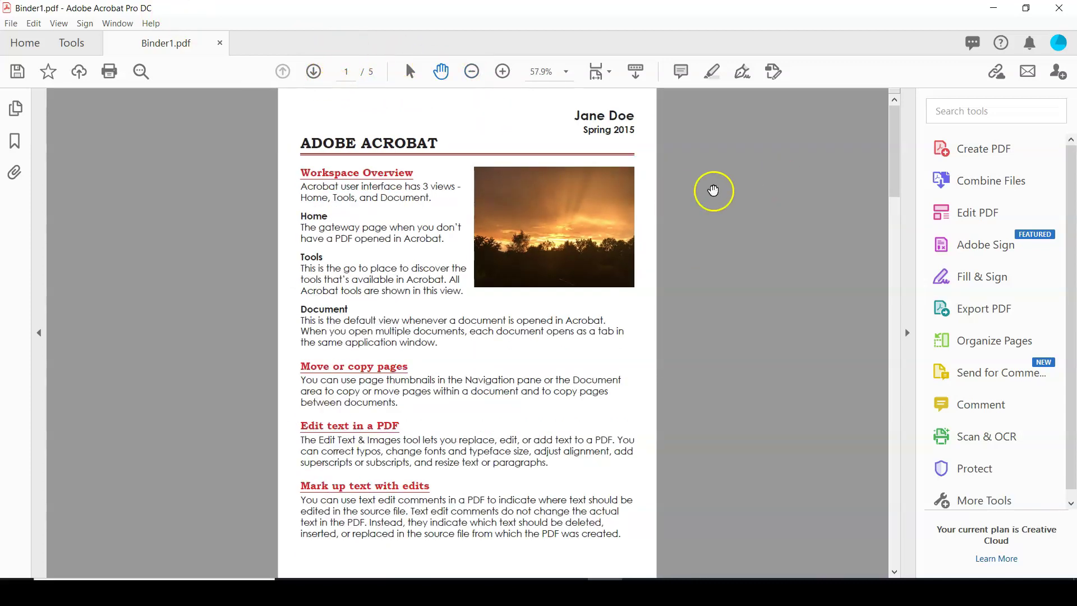
Step: Page forward through pages 2 to 4, then back to page 1
left_click(315, 72)
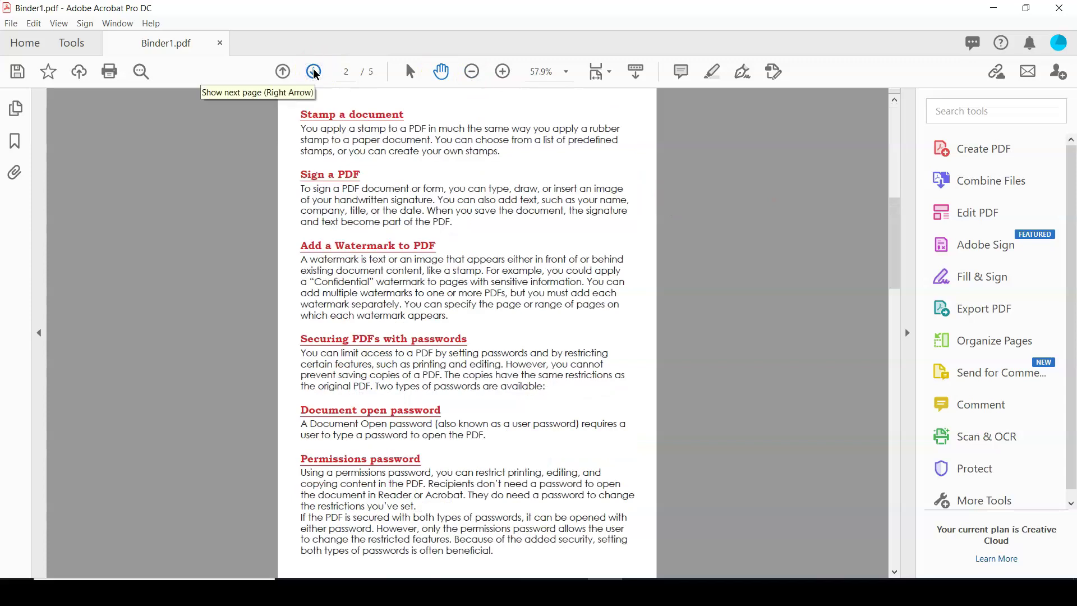
left_click(315, 72)
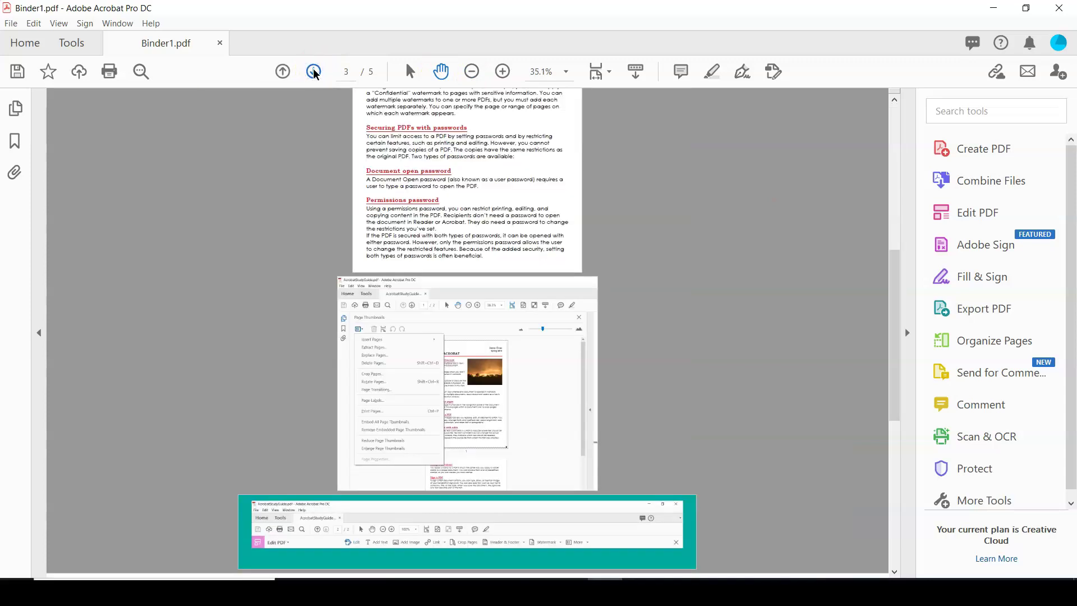
left_click(314, 72)
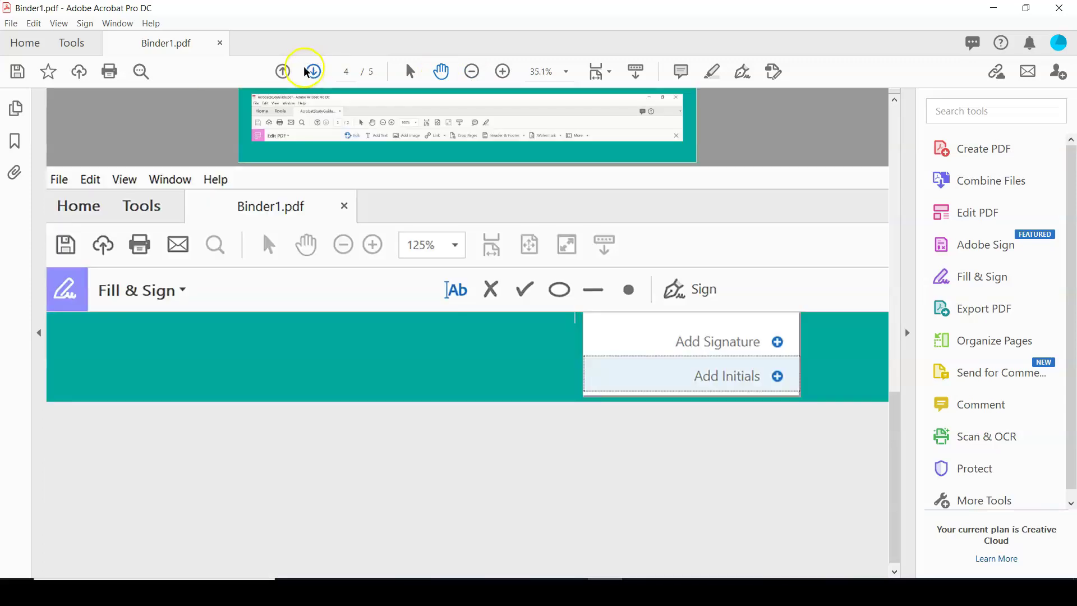
left_click(284, 71)
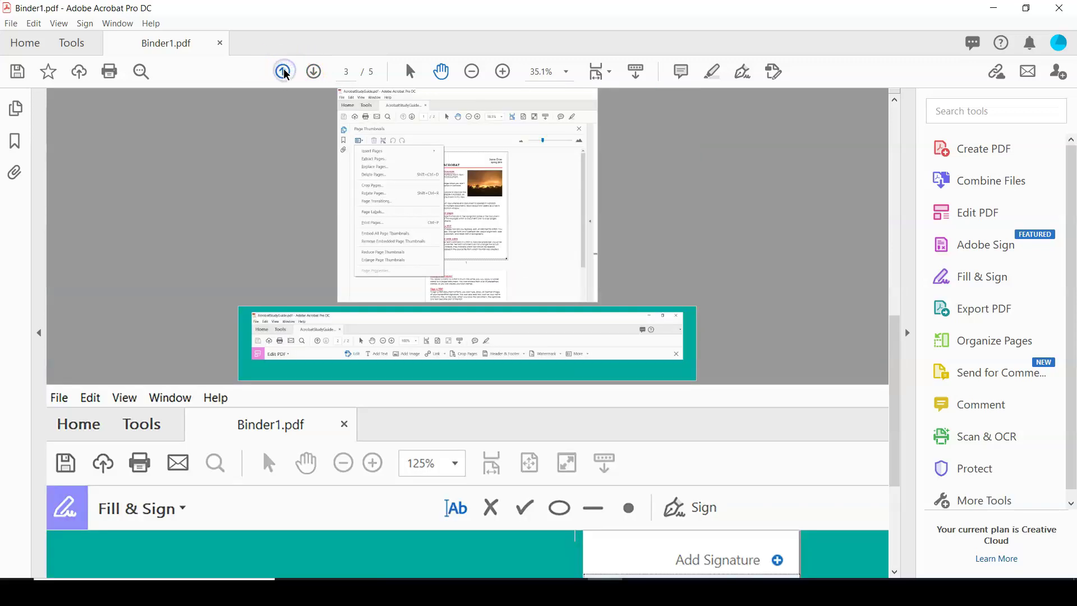
left_click(283, 72)
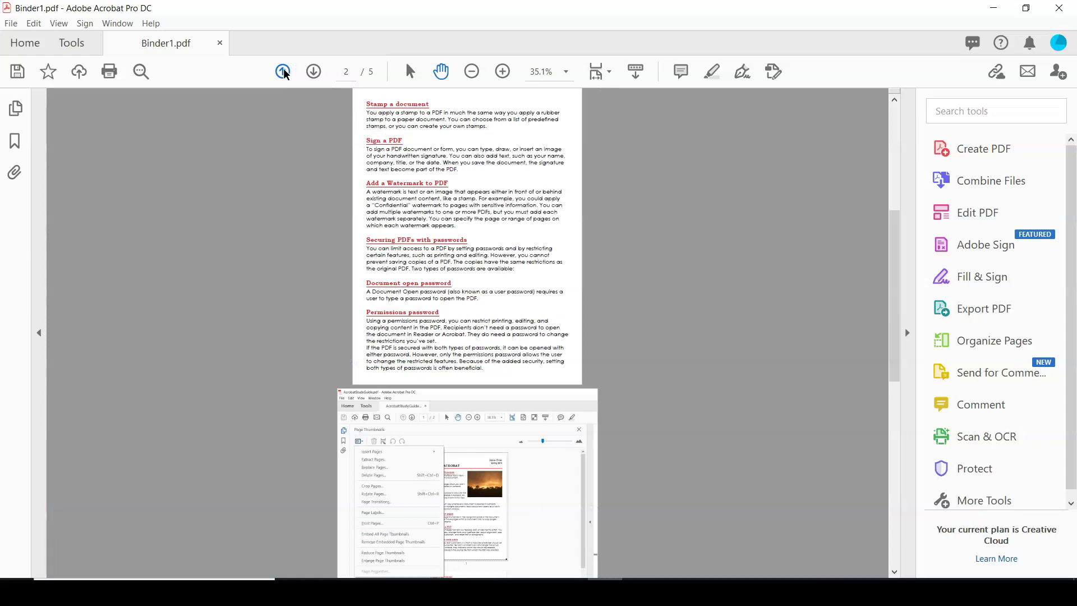
left_click(283, 72)
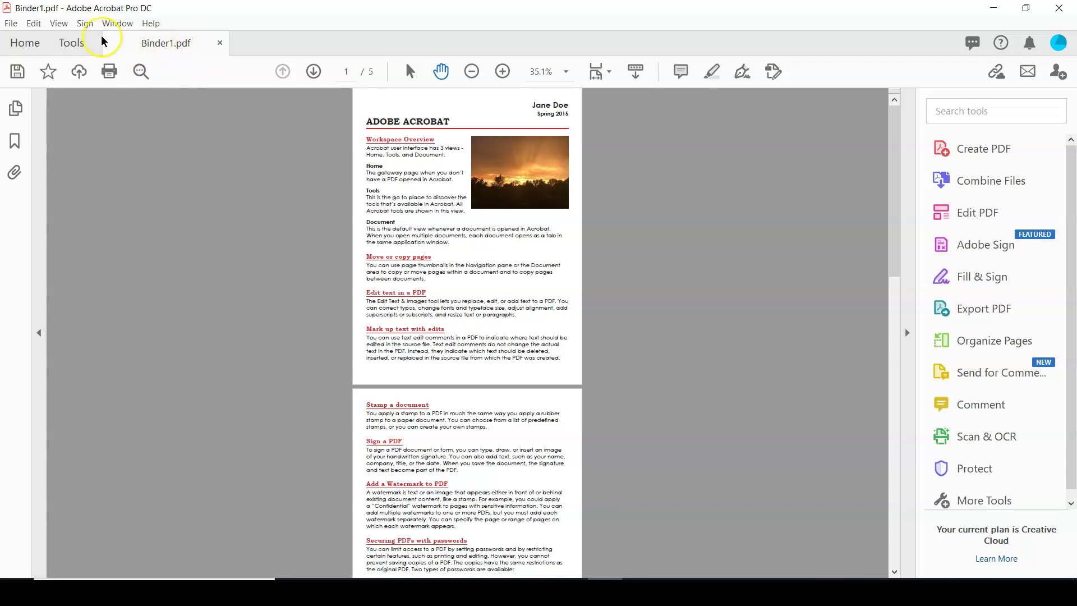
Step: In Save As, create a Lab03-Acrobat folder inside AdobeDesignSuite and open it
left_click(13, 23)
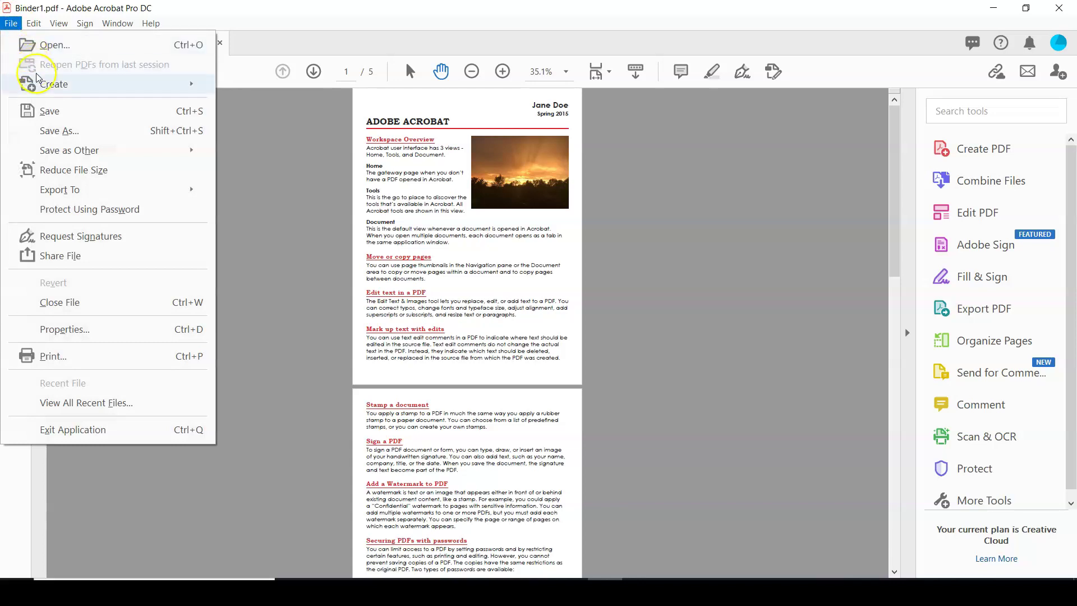
left_click(50, 134)
scroll(878, 187, "up", 2)
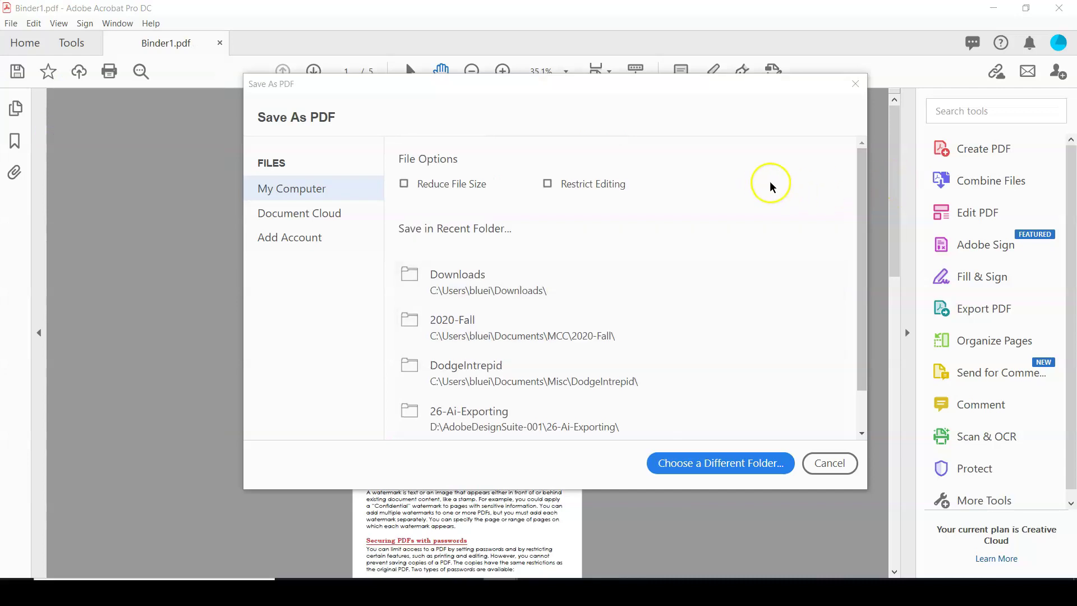
left_click(669, 469)
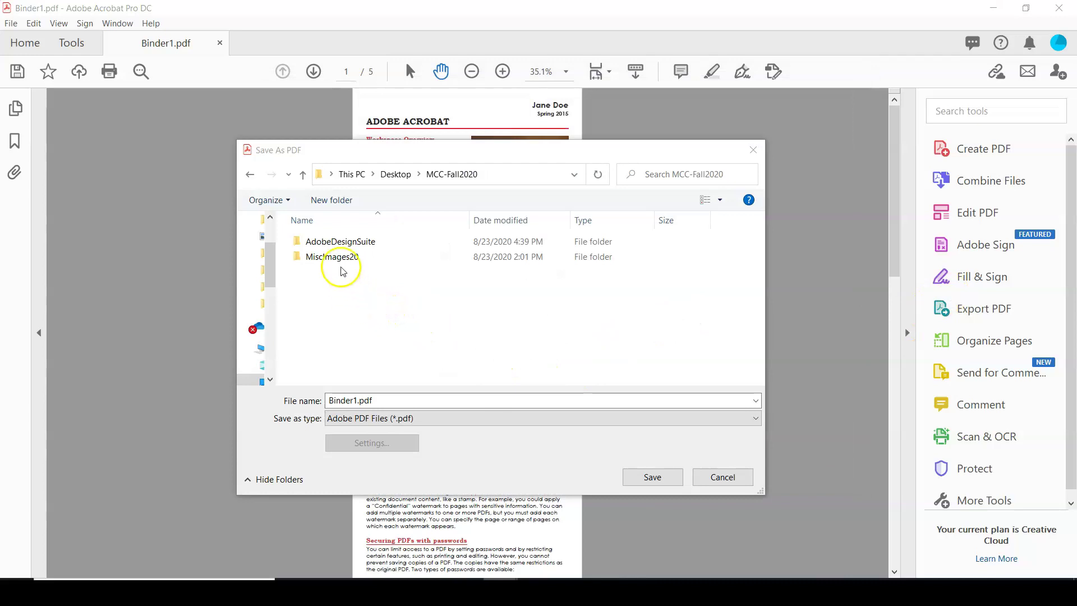
double_click(337, 241)
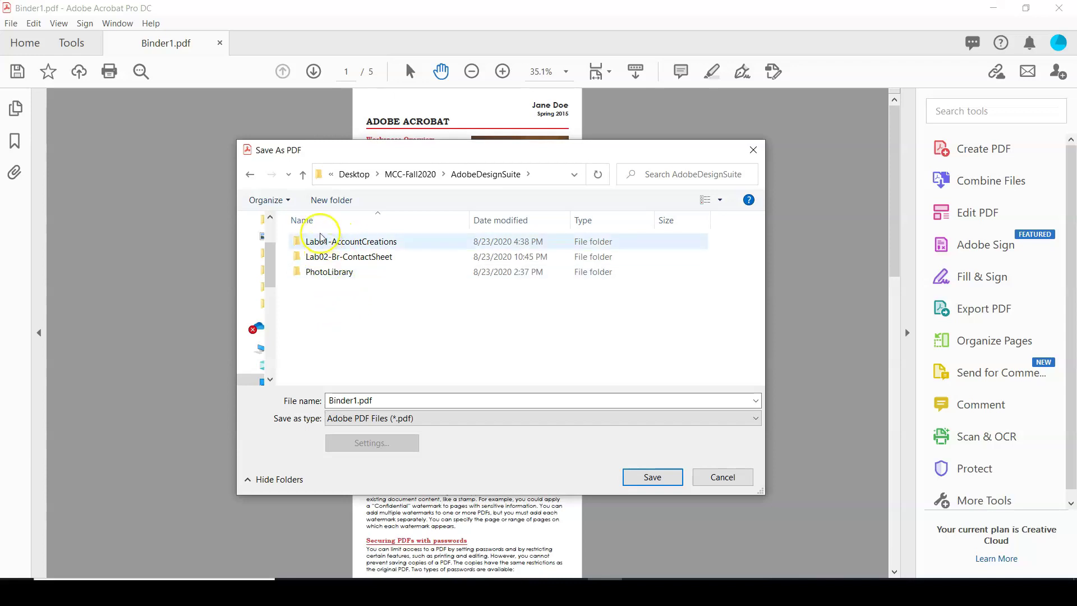
left_click(331, 200)
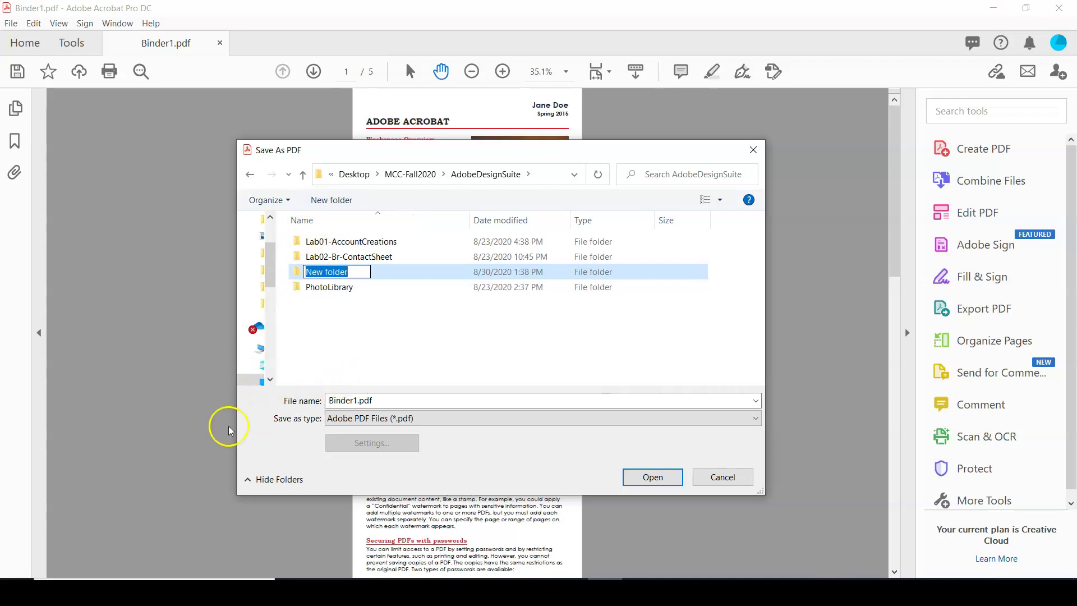
left_click(317, 274)
type("Lab")
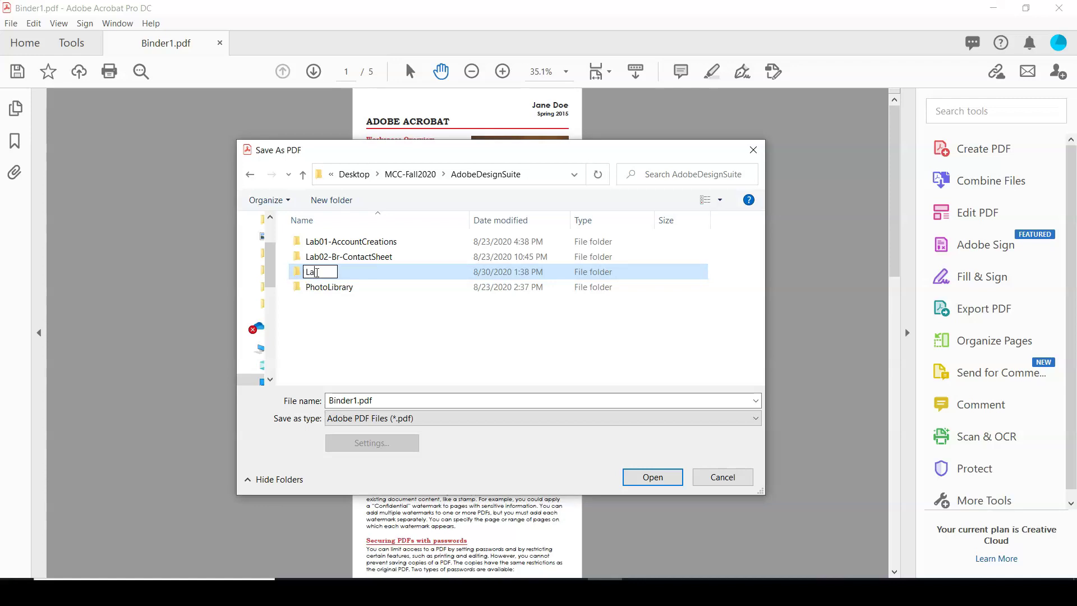
type("03-Acrobat")
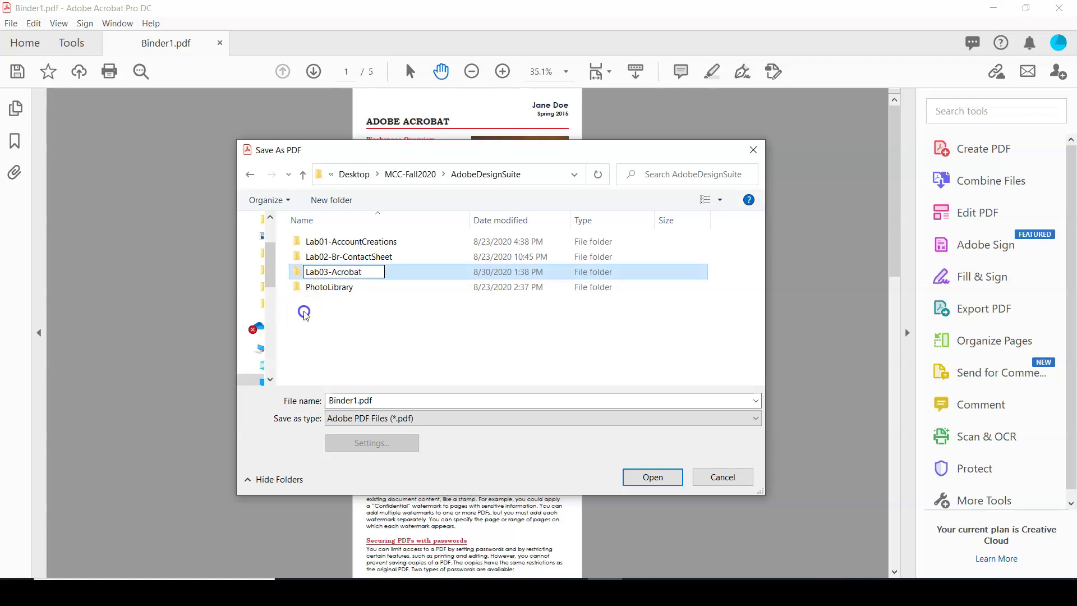
left_click(298, 279)
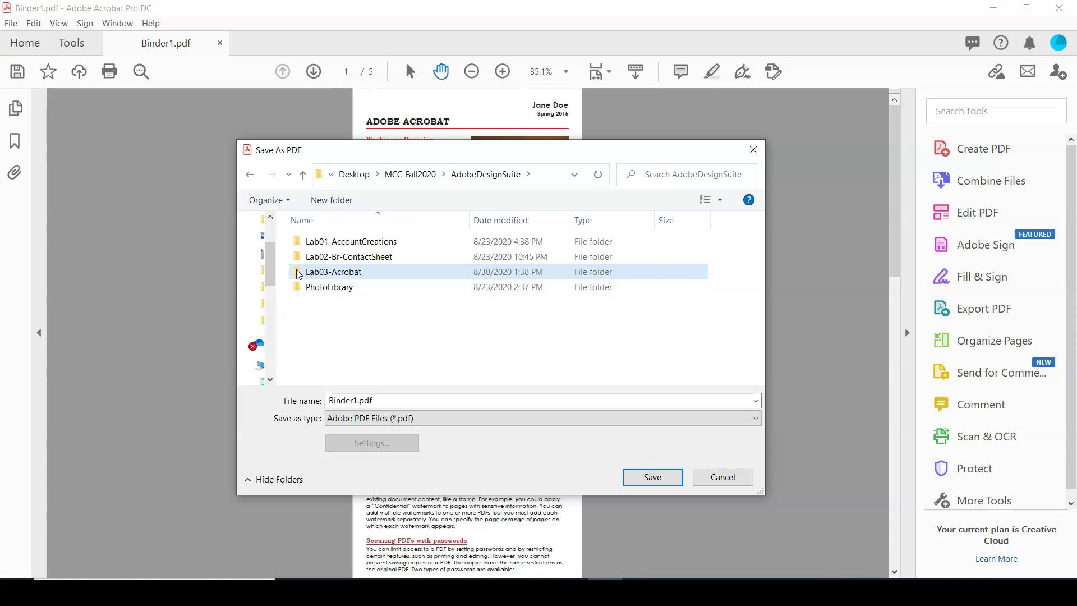
left_click(300, 272)
double_click(300, 272)
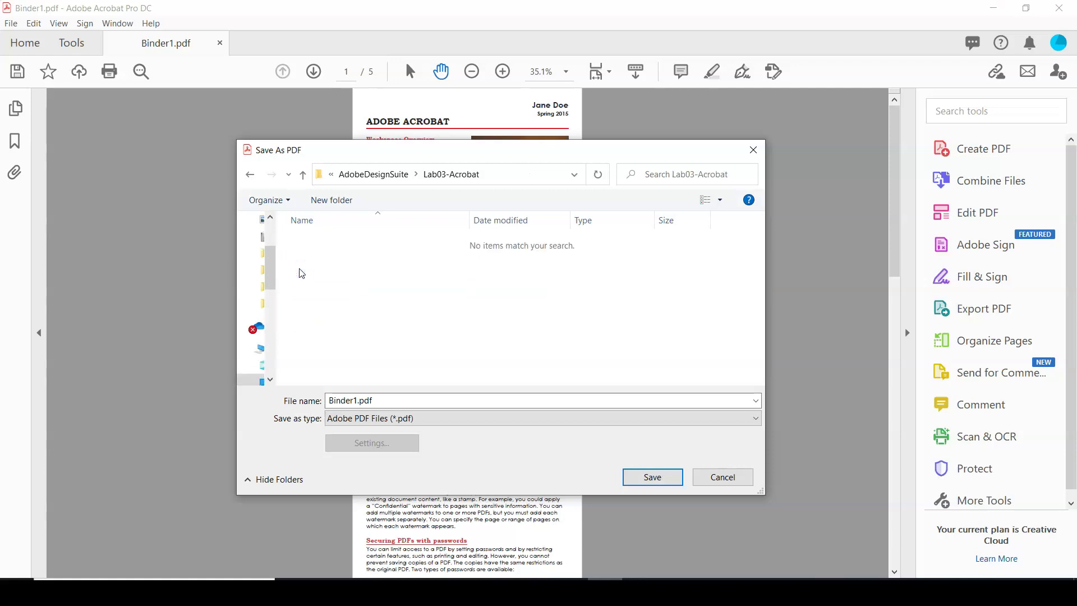
Step: Rename the file to the author's surname plus -03-Acrobat and save it
left_click(287, 422)
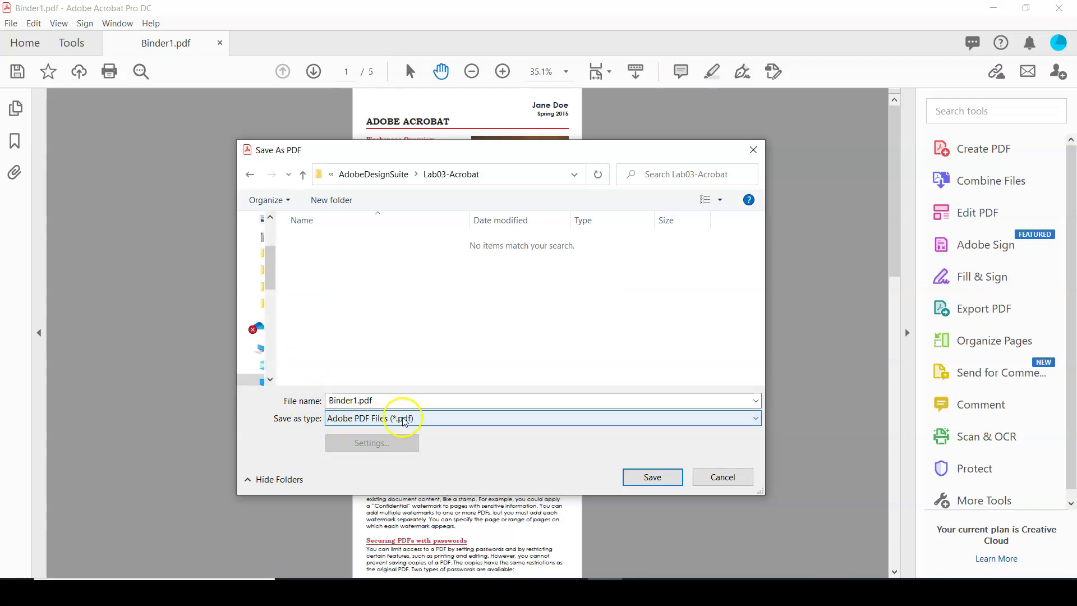
left_click(327, 399)
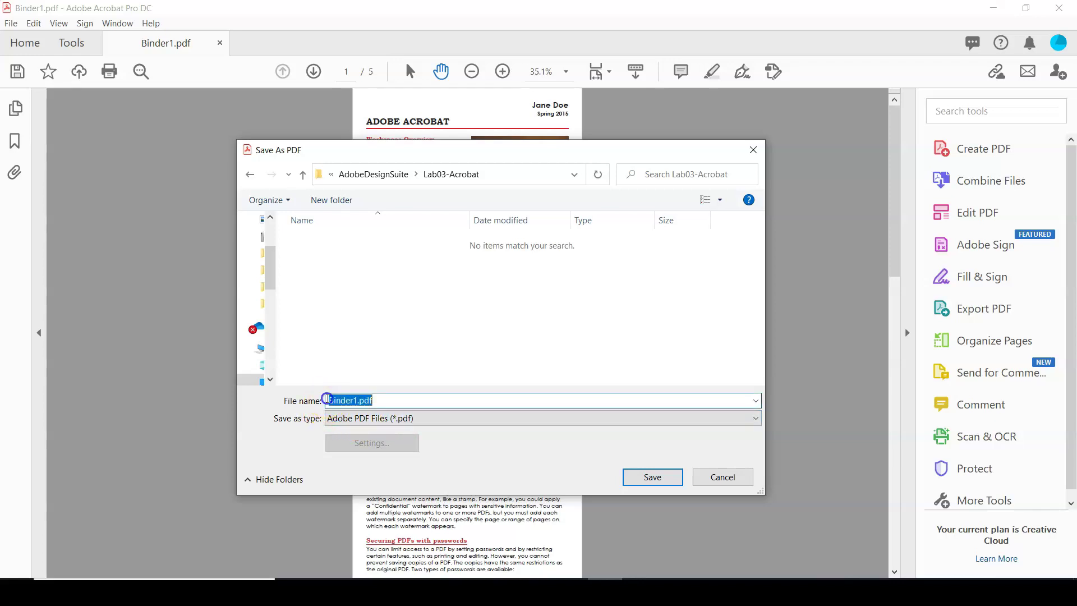
left_click_drag(327, 399, 368, 397)
type("Lambert-03-Acrobat")
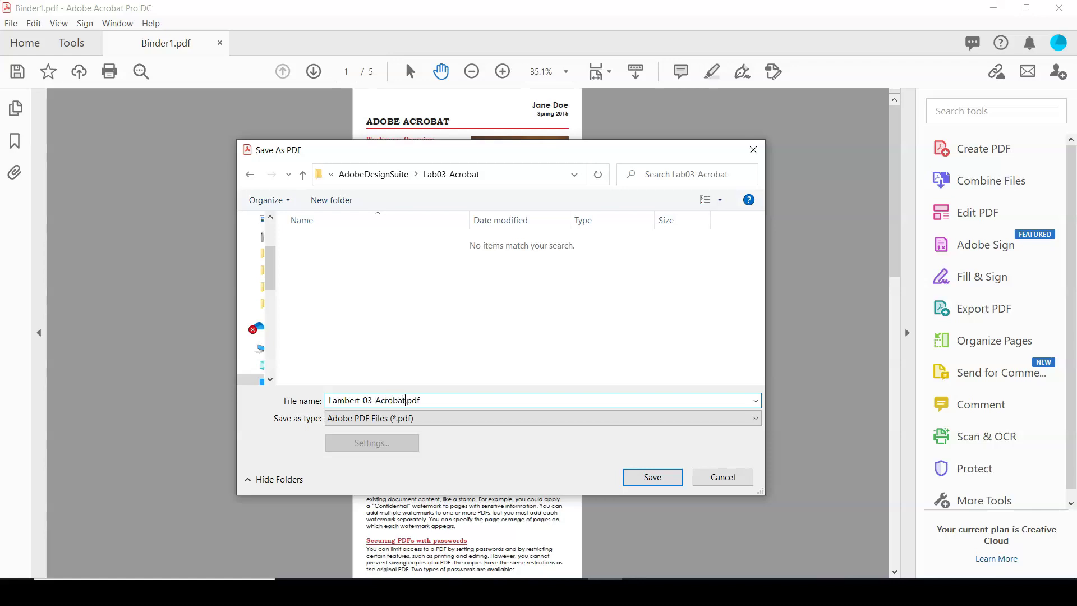
left_click(650, 478)
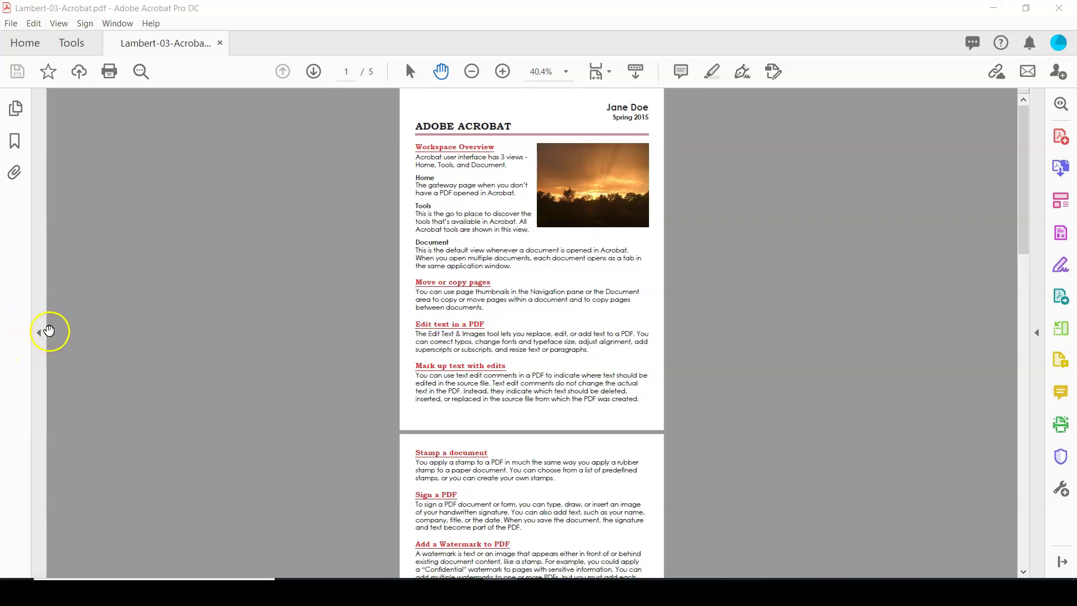
left_click(40, 333)
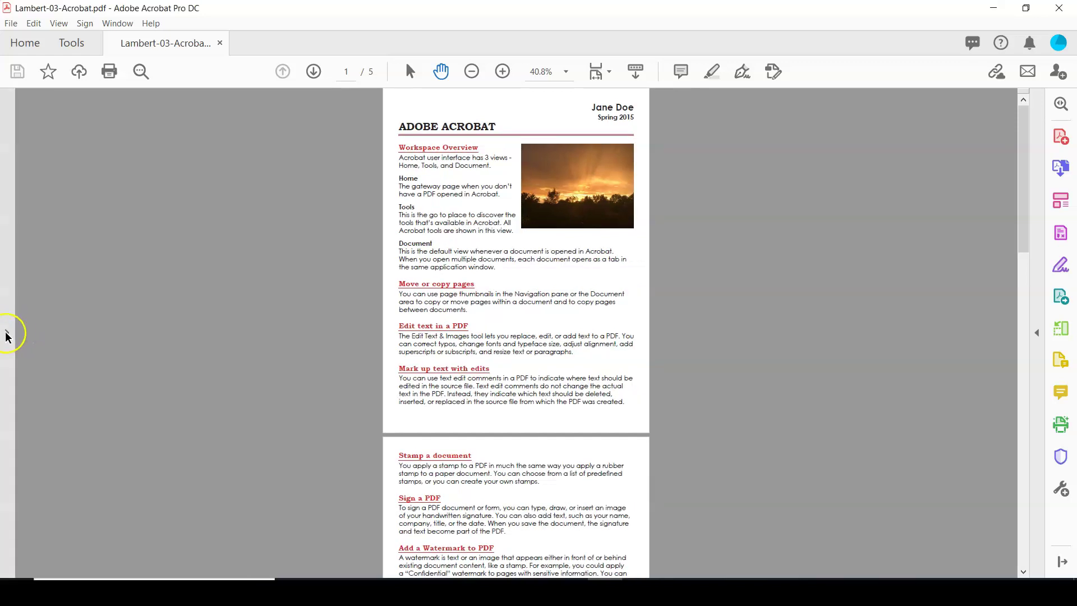
left_click(8, 333)
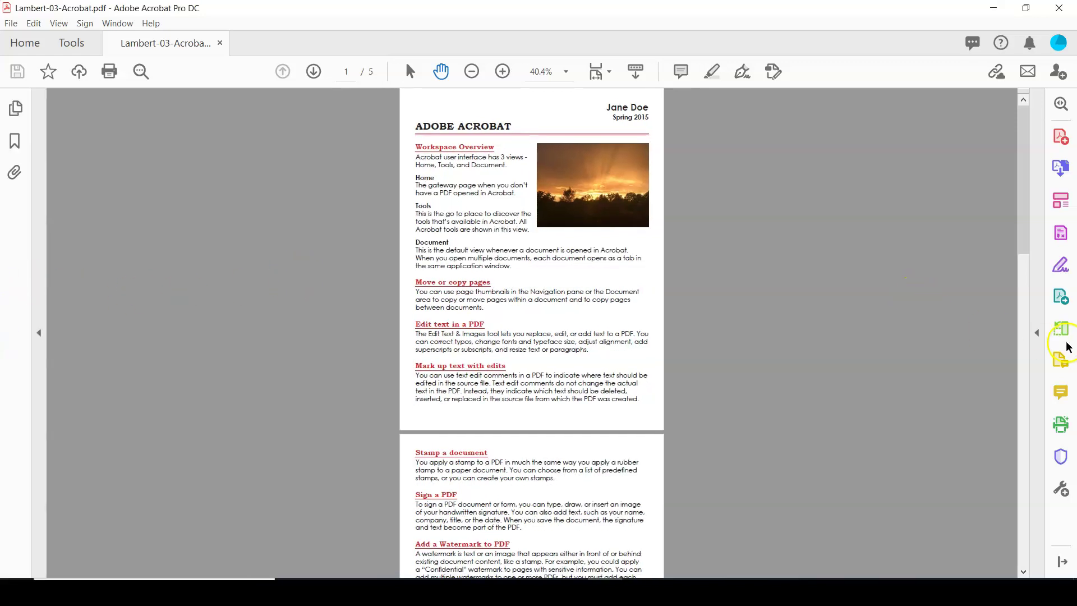
left_click(1037, 333)
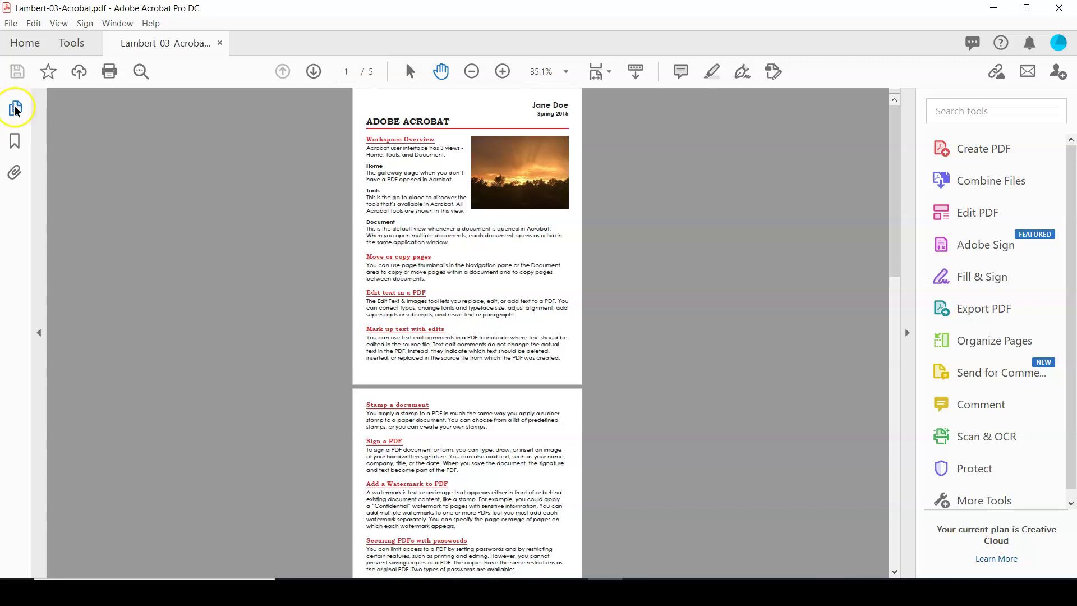
left_click(16, 109)
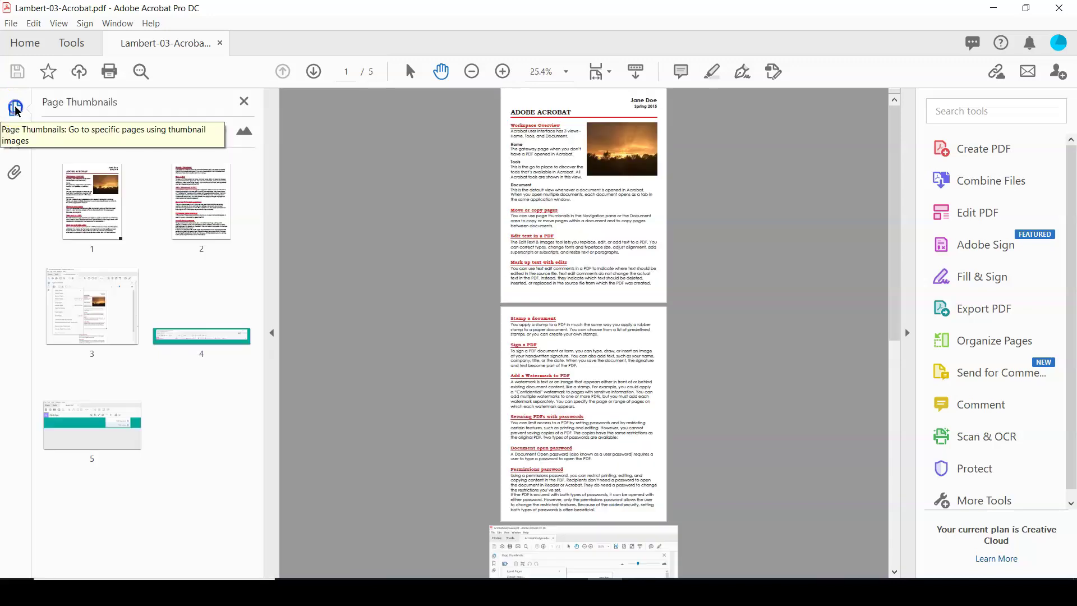
left_click(17, 109)
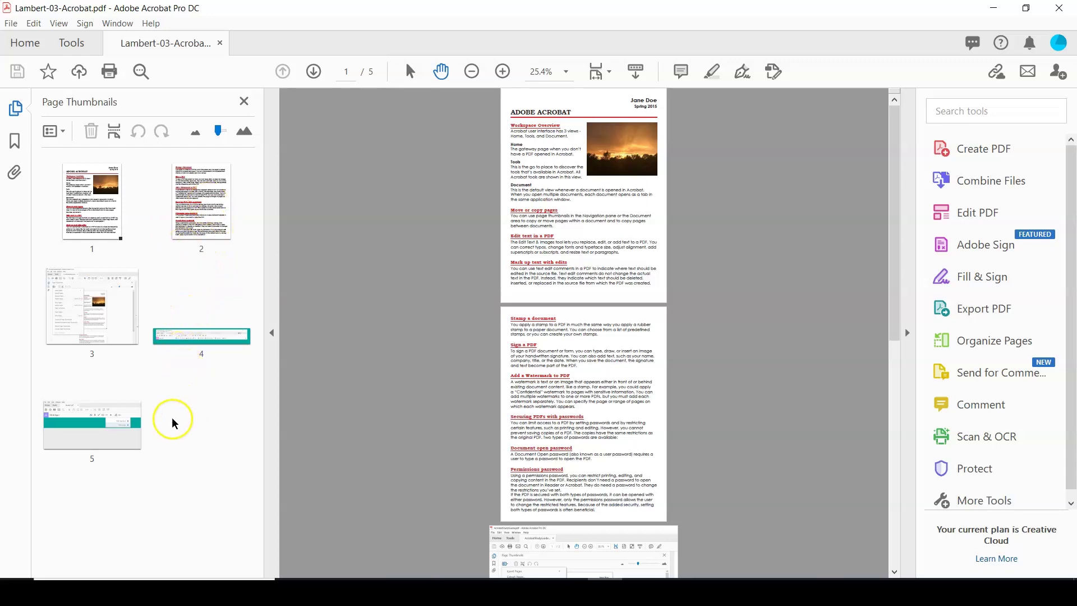
left_click(65, 135)
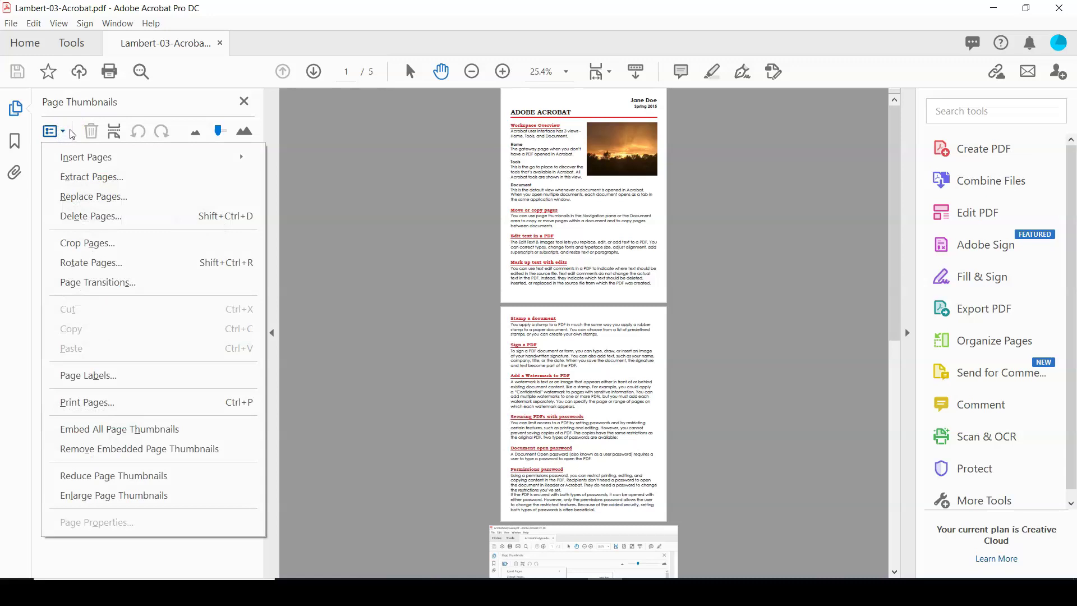
left_click(122, 557)
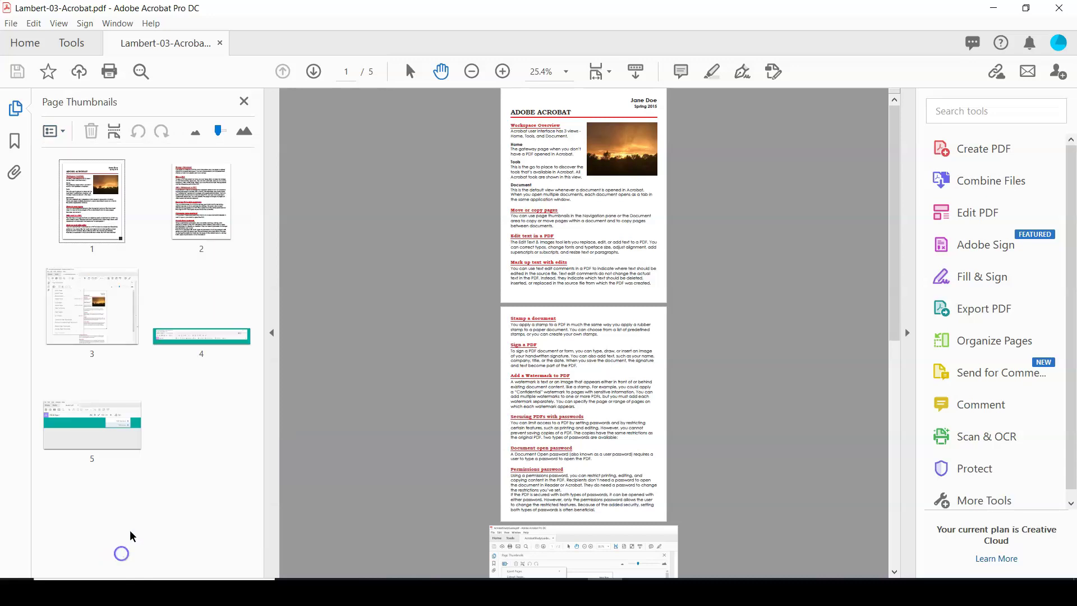
left_click(273, 334)
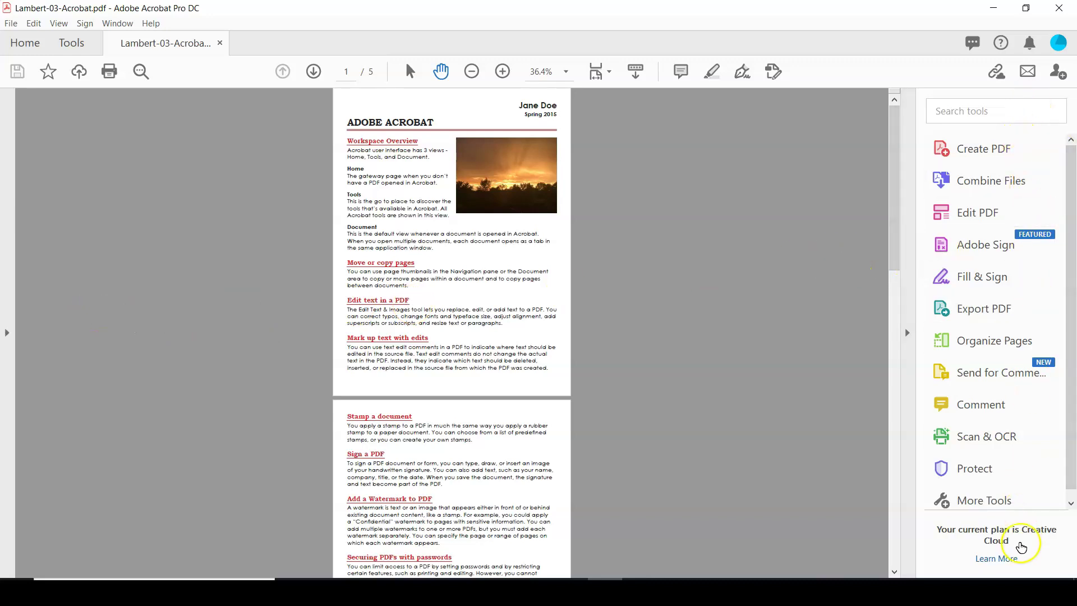
left_click(908, 333)
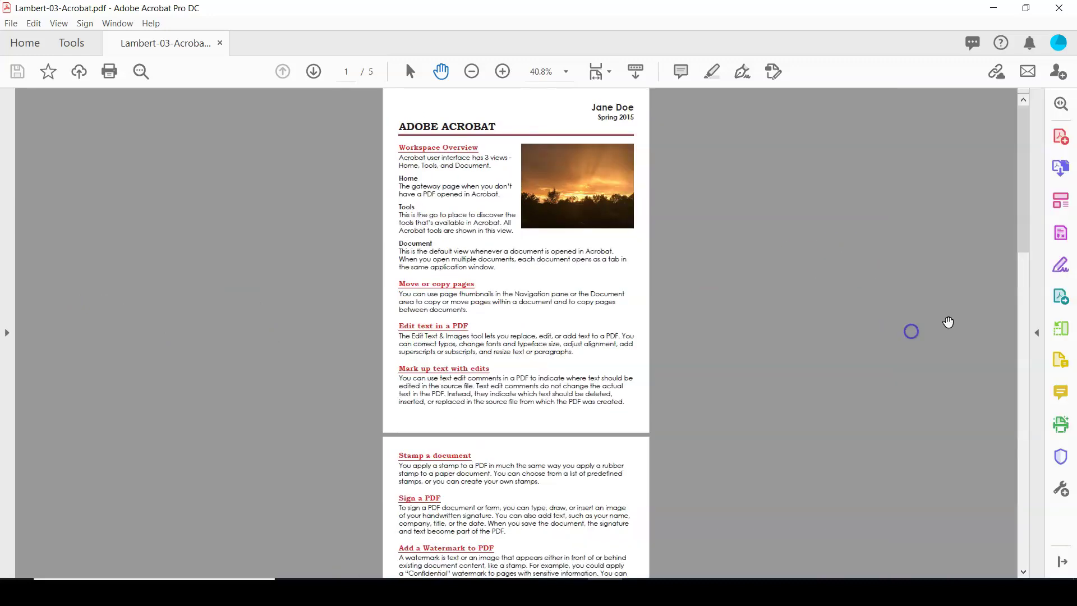
left_click(1038, 333)
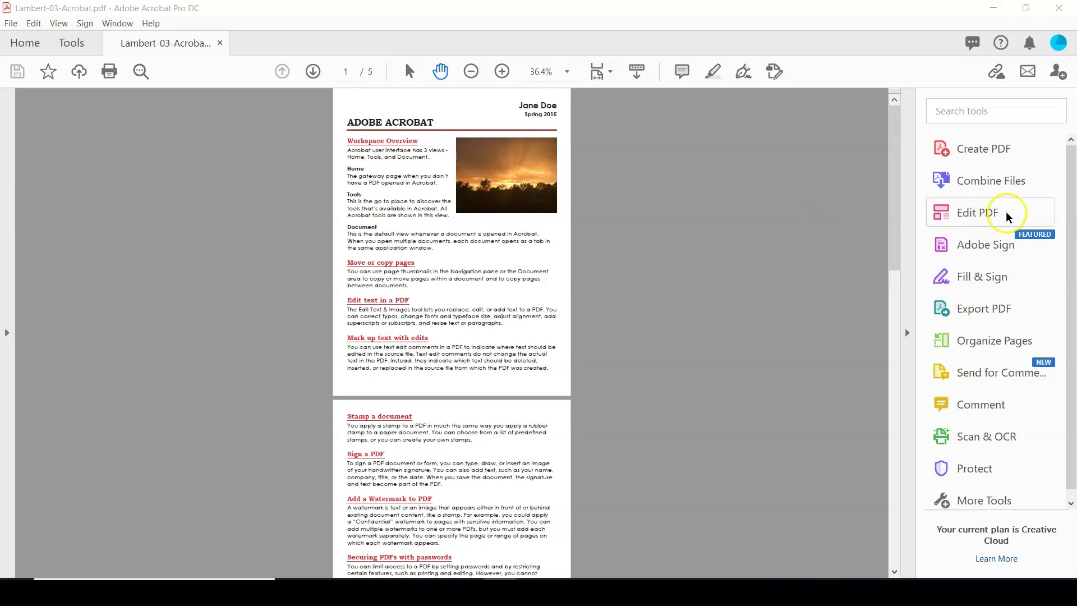
Step: Turn on Edit PDF and zoom the first page in twice to 75%
left_click(978, 213)
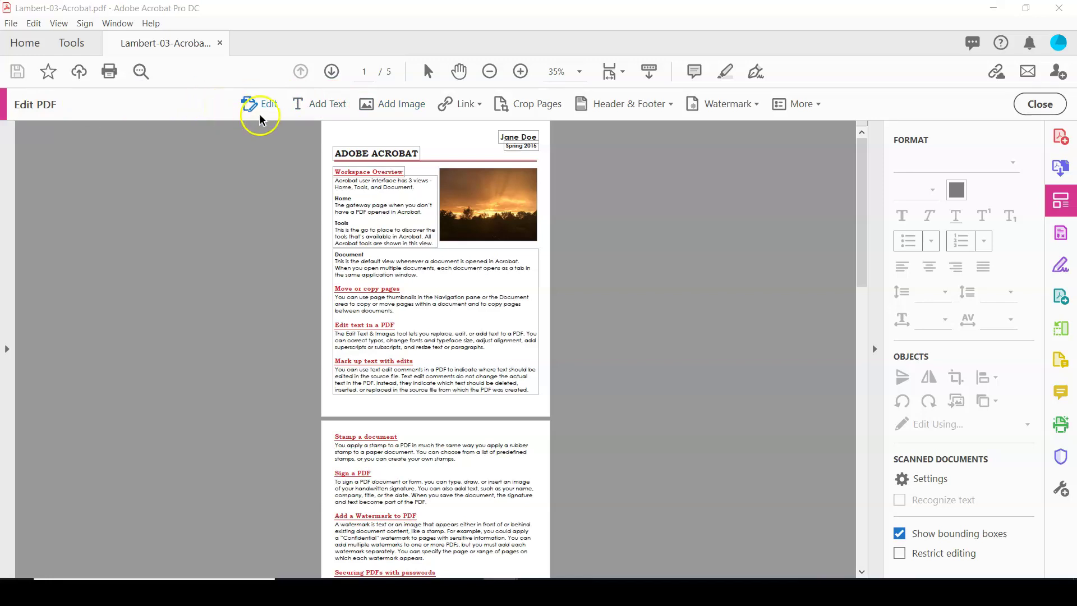
left_click(322, 112)
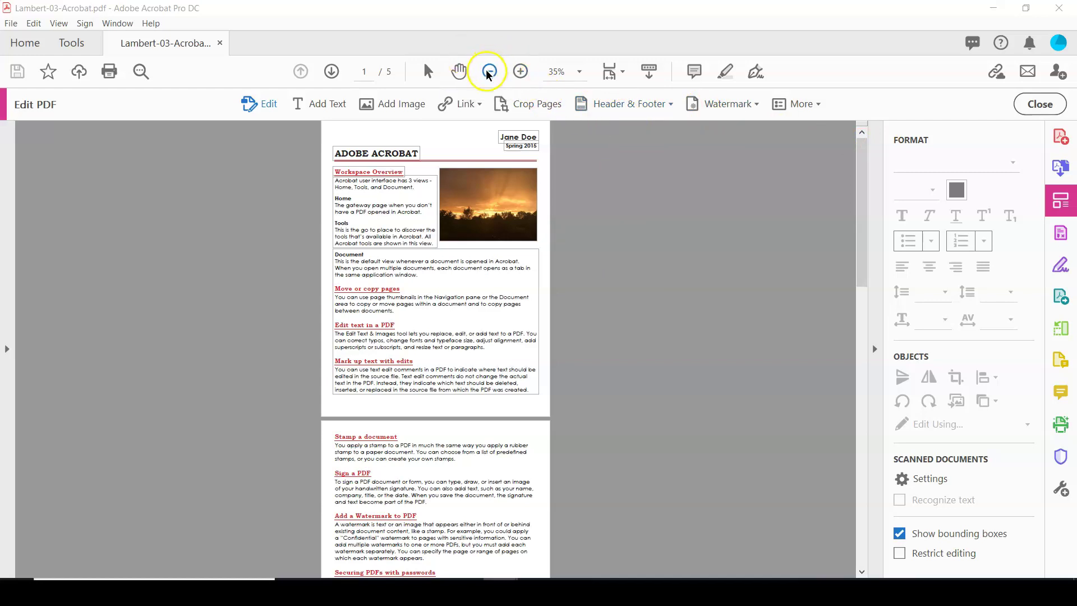
left_click(521, 71)
left_click(521, 74)
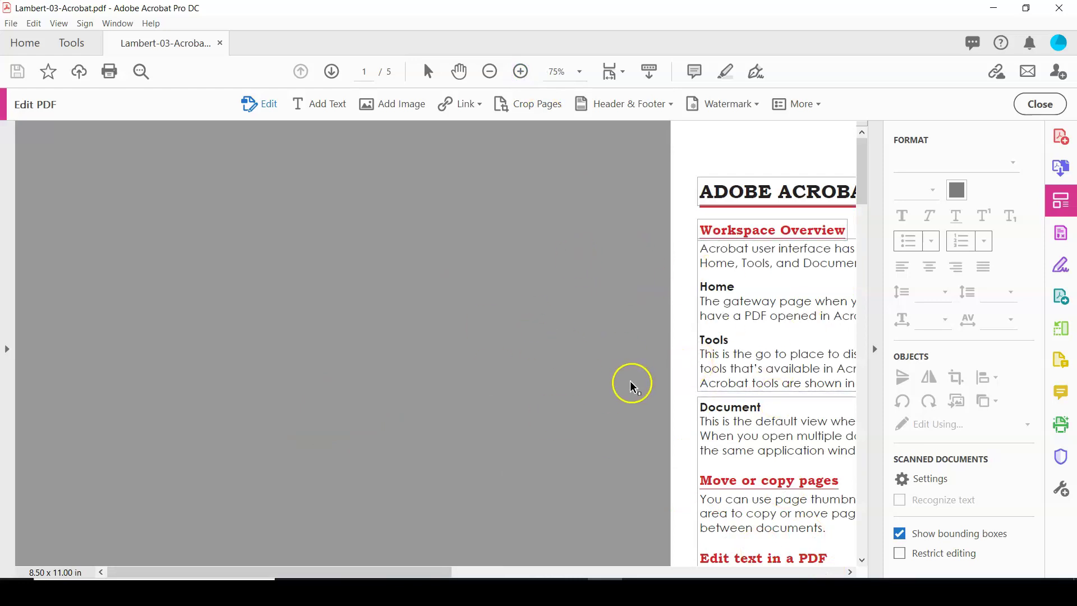
Step: Replace the top-right name line with the author's full name
left_click(851, 572)
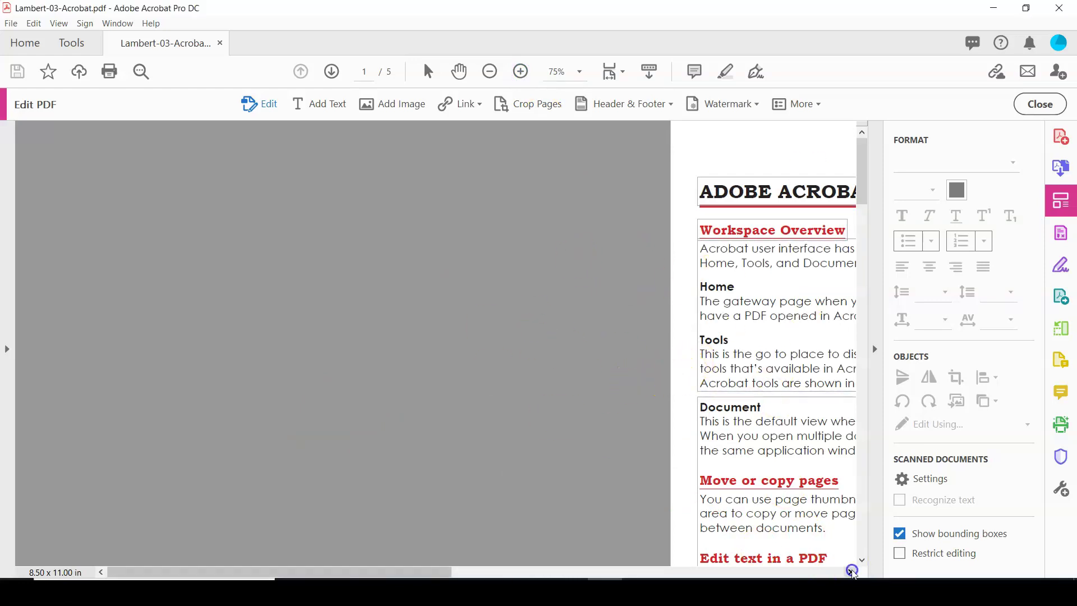
left_click(852, 571)
left_click(852, 571)
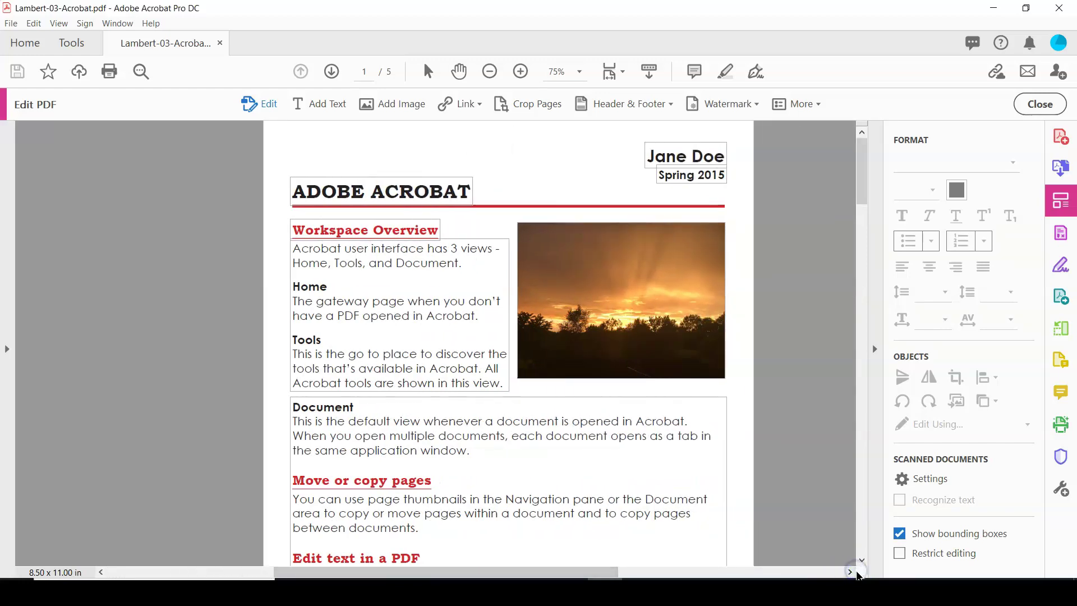
left_click(851, 571)
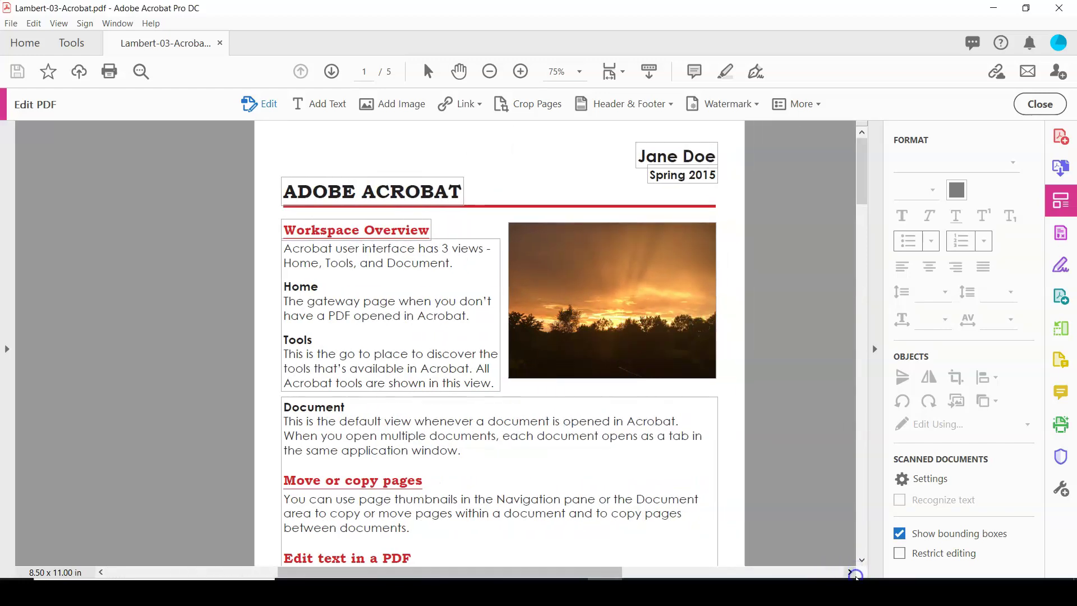
left_click(851, 571)
left_click(851, 571)
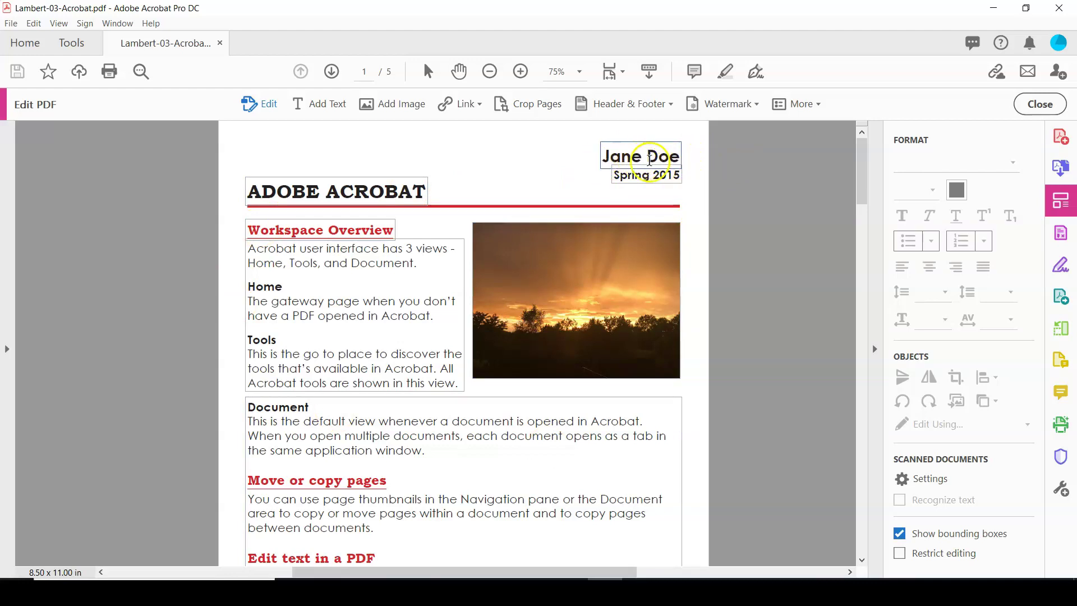
double_click(653, 158)
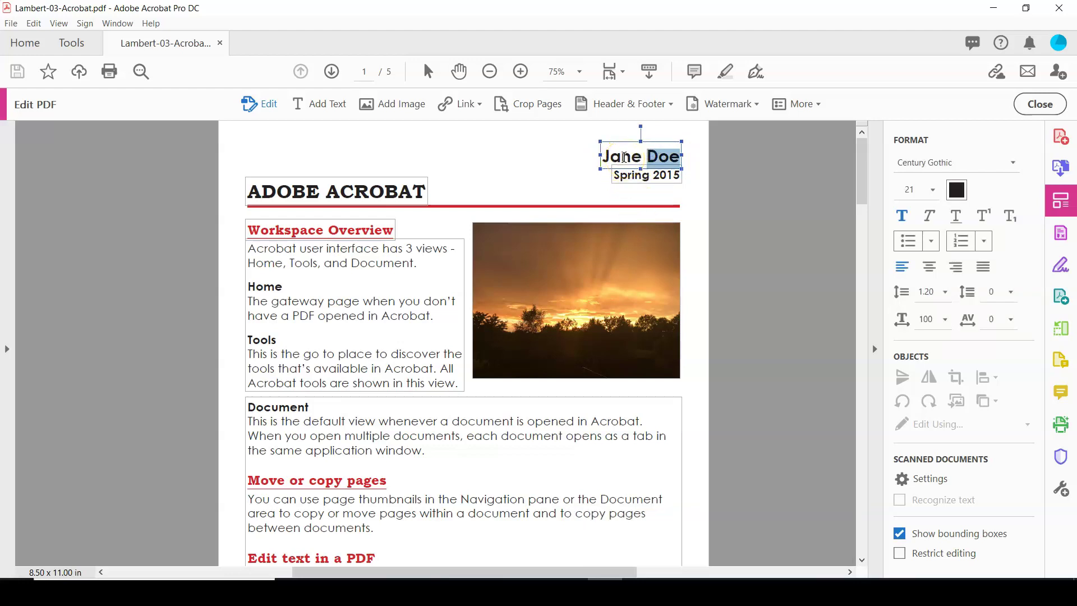
triple_click(624, 157)
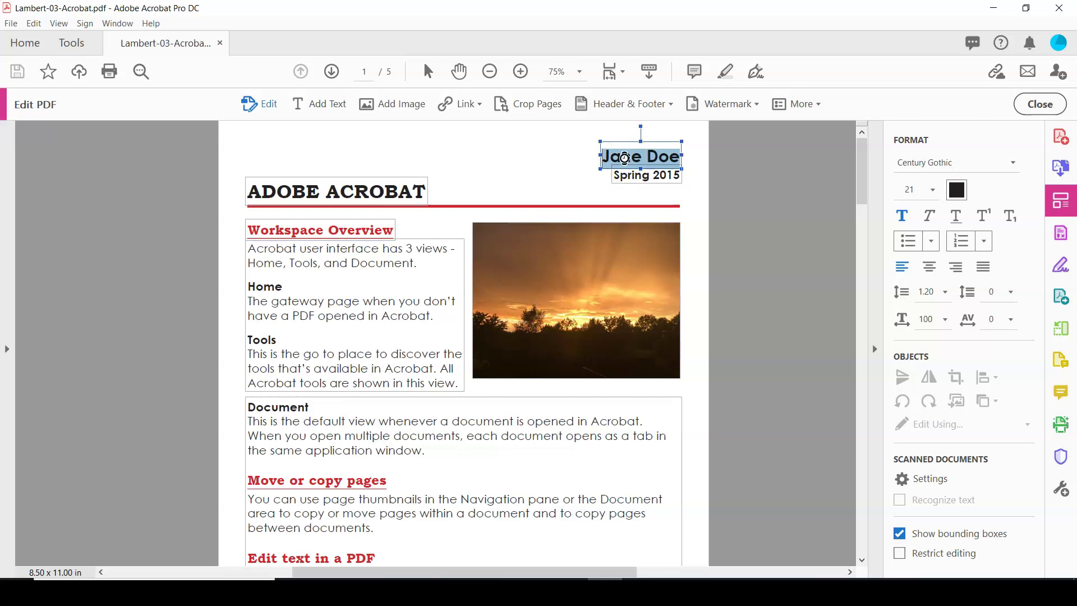
type("Marissa L")
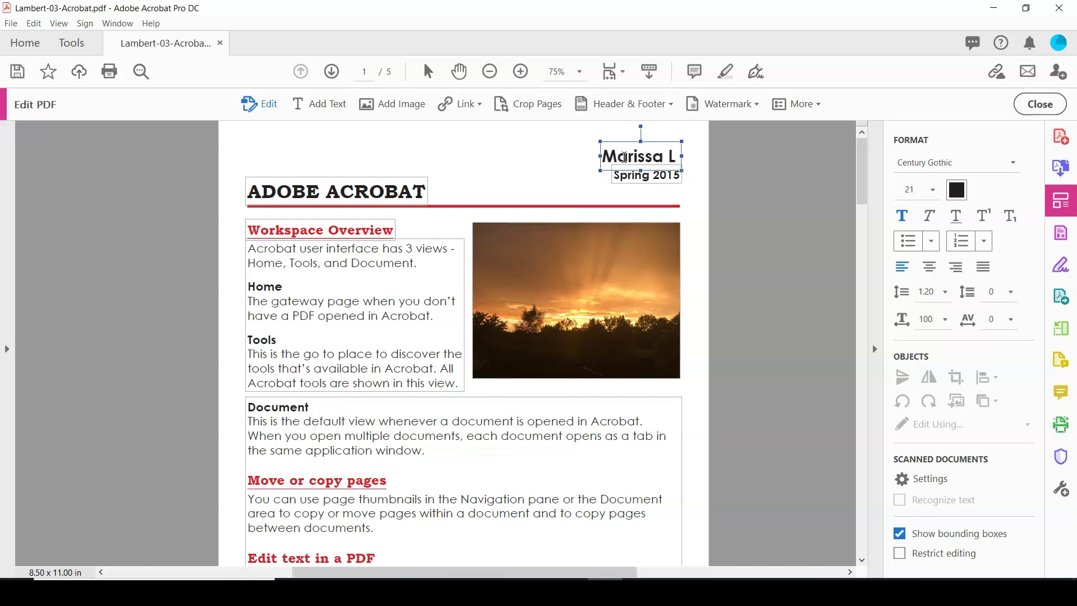
type("ambert")
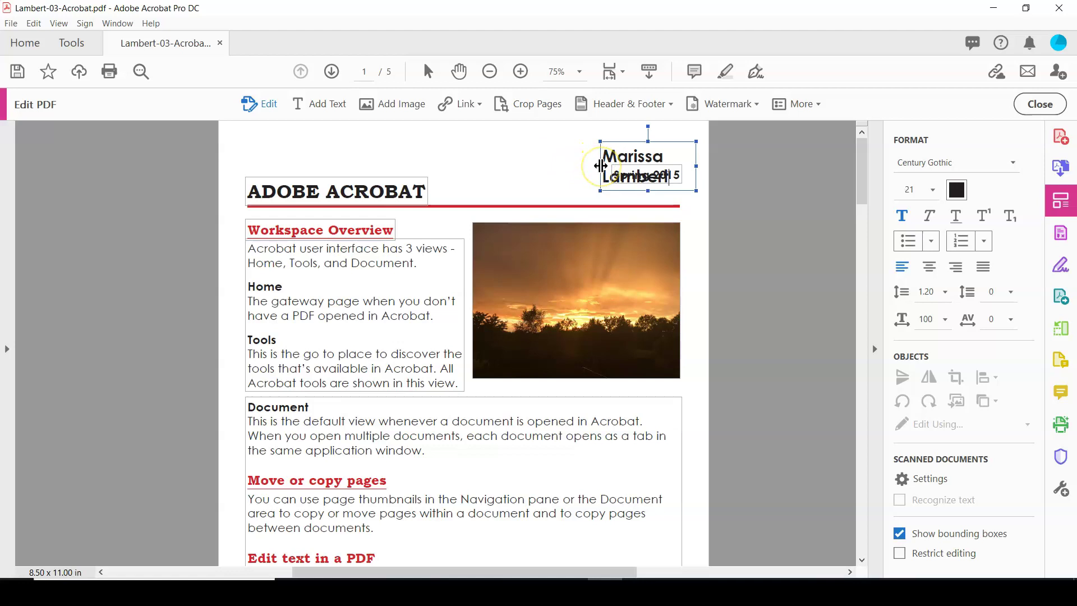
Step: Widen the name box to fit one line and confirm its Century Gothic 21 font
left_click_drag(601, 165, 557, 164)
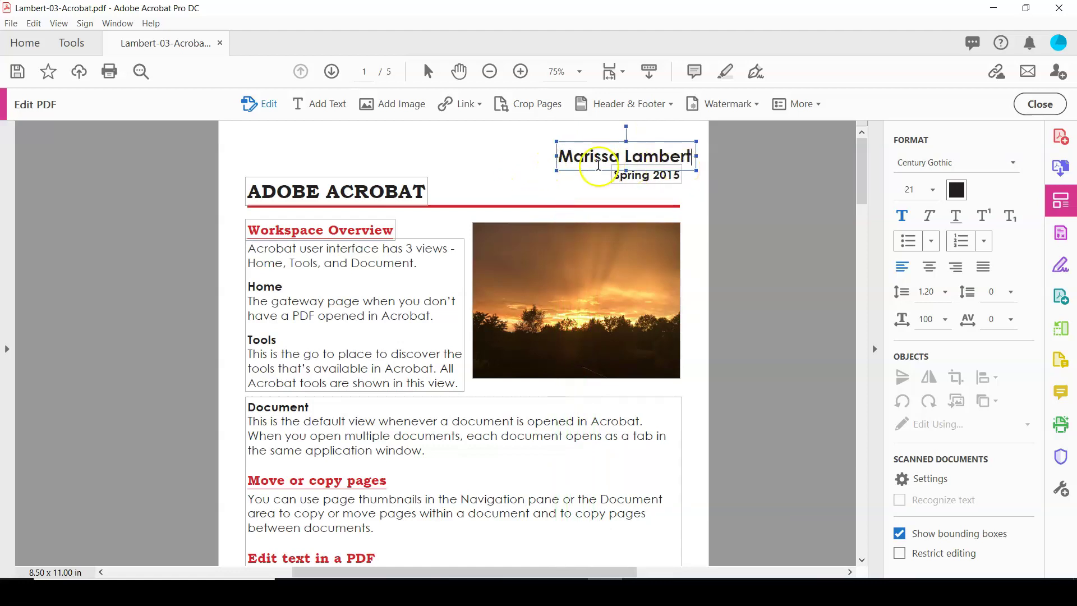
triple_click(593, 157)
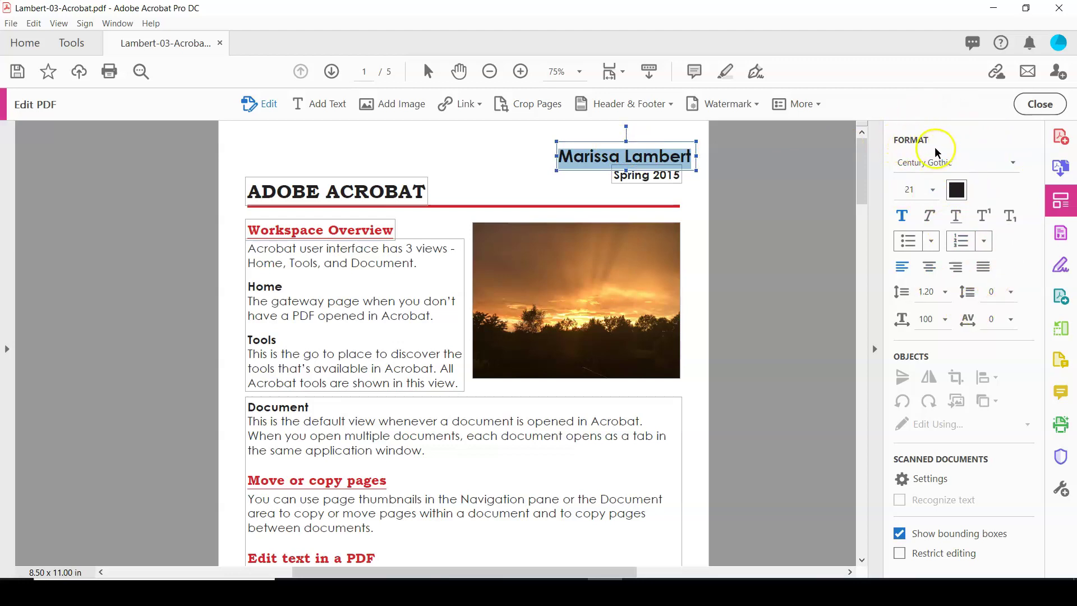
left_click(1008, 161)
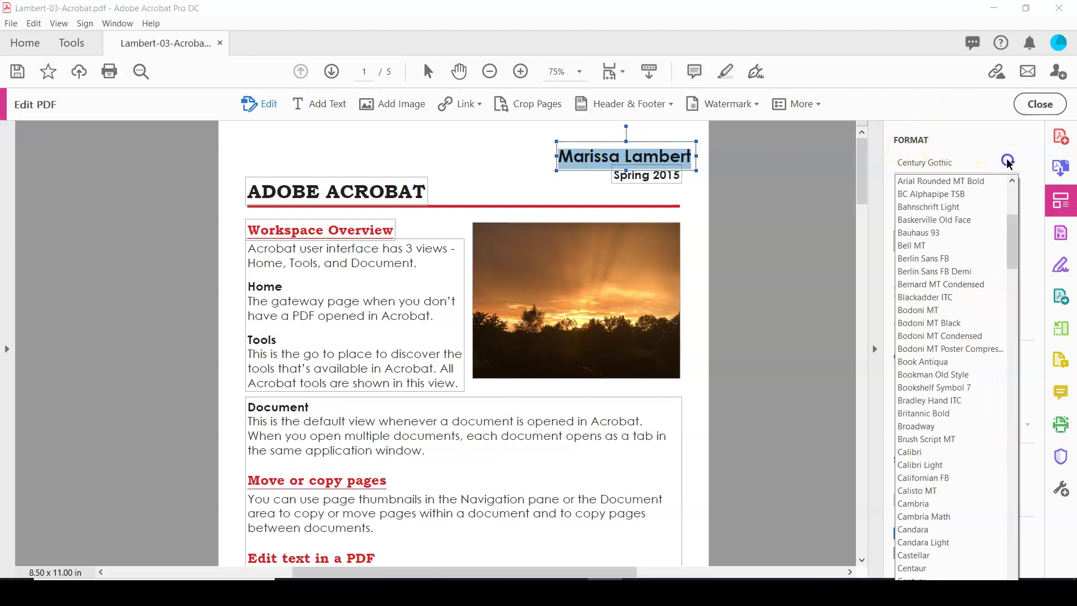
left_click(1033, 196)
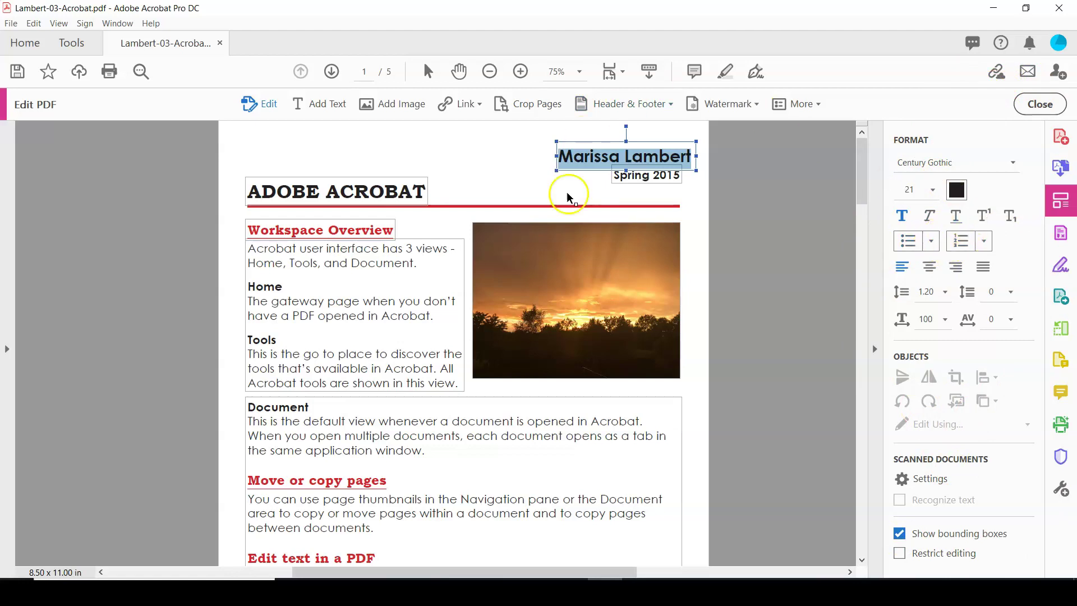
Step: Change 'Spring 2015' to 'Fall 2020' and right-align that line
left_click(633, 177)
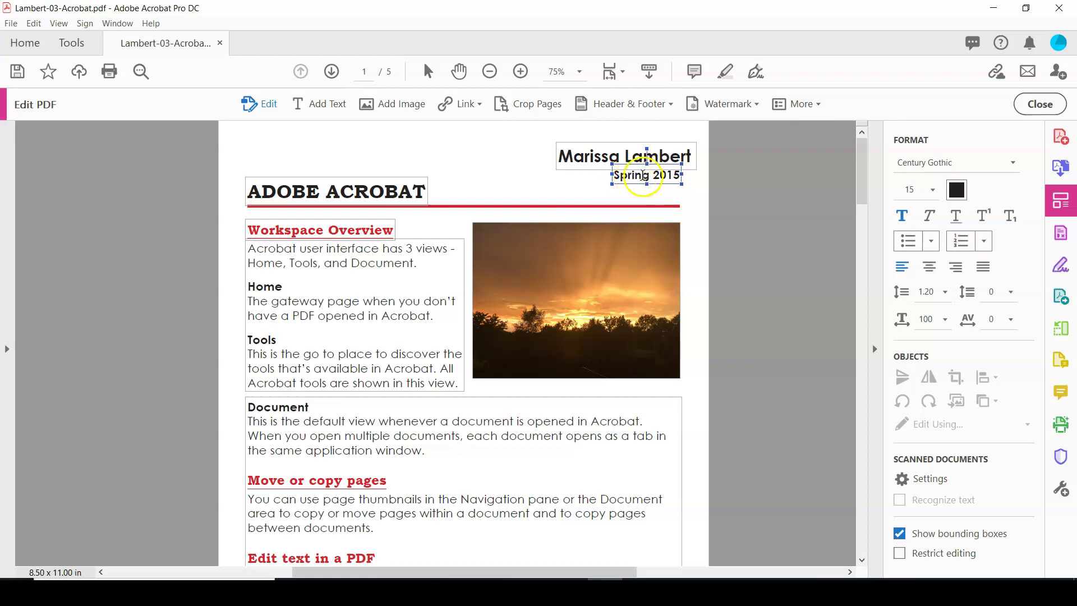
left_click_drag(647, 175, 599, 171)
type("Fall")
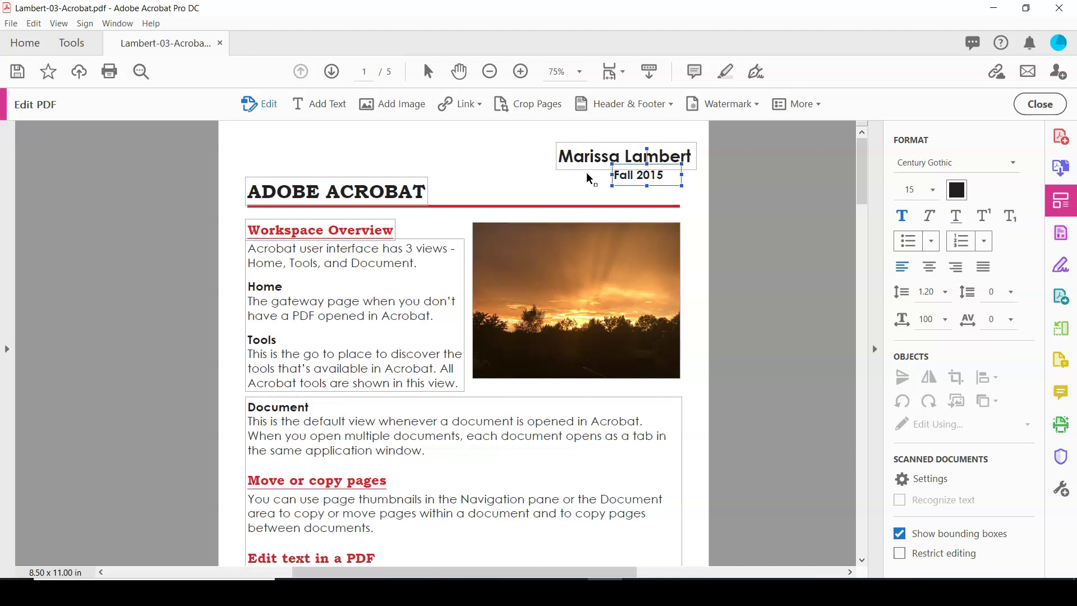
key("BackSpace")
key("BackSpace")
type("20")
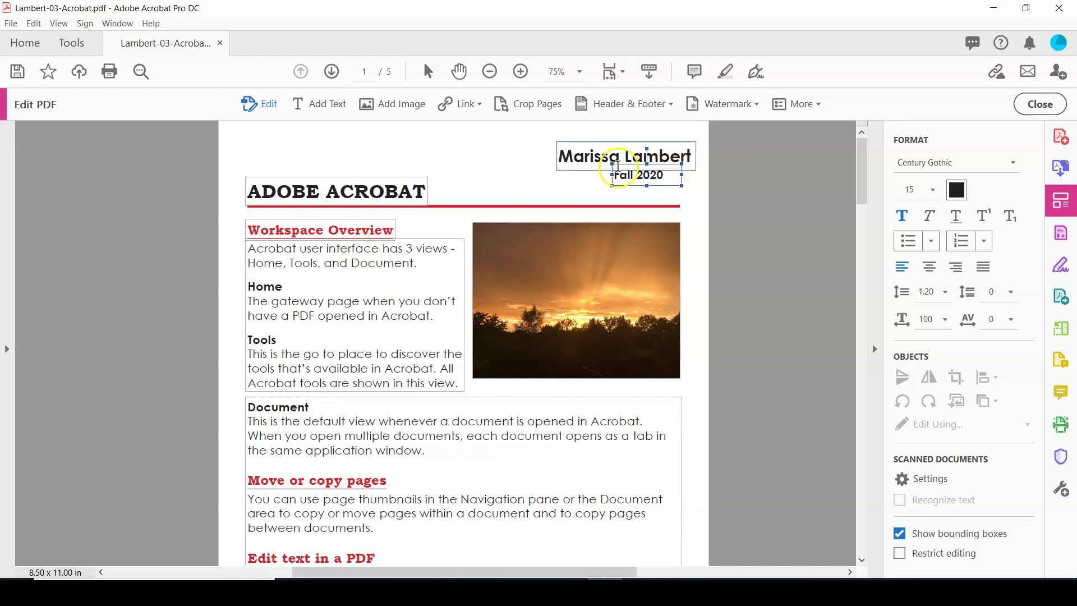
left_click(957, 268)
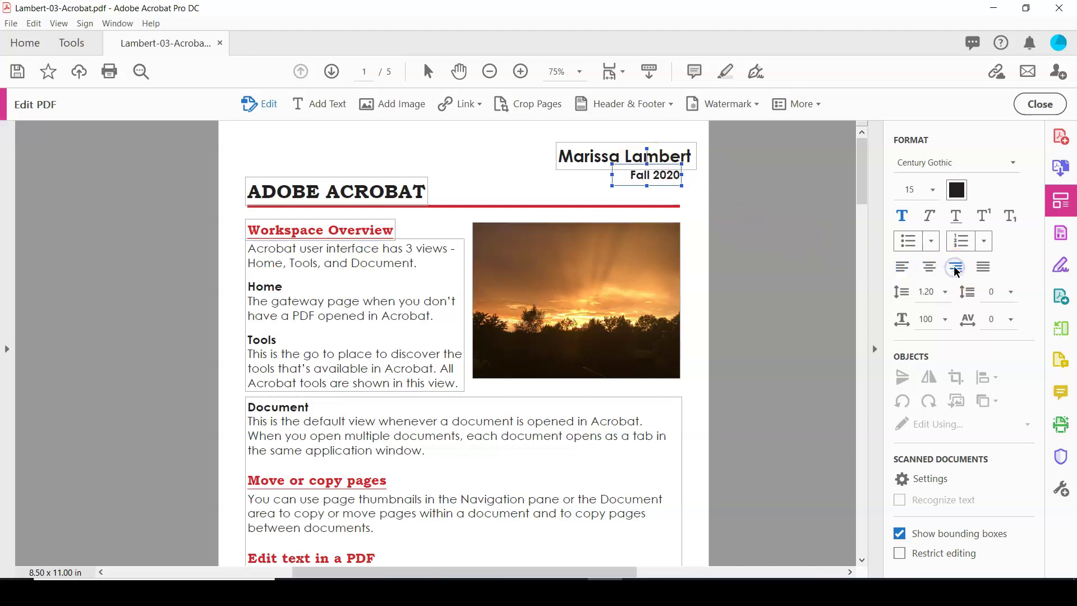
Step: Nudge the author's name box slightly up and left, then deselect it
left_click(662, 137)
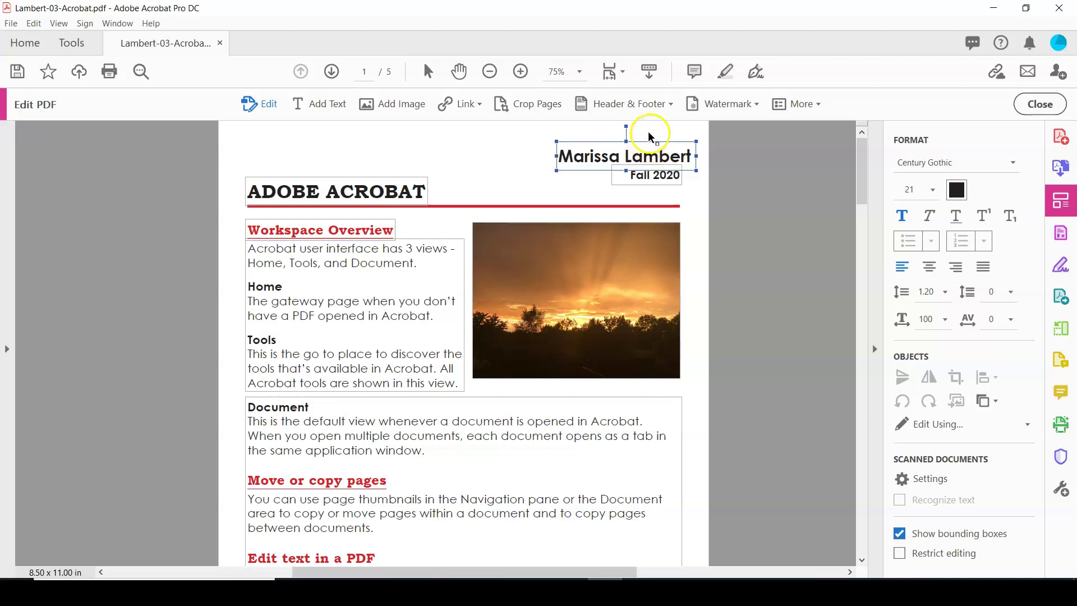
left_click_drag(650, 138, 640, 134)
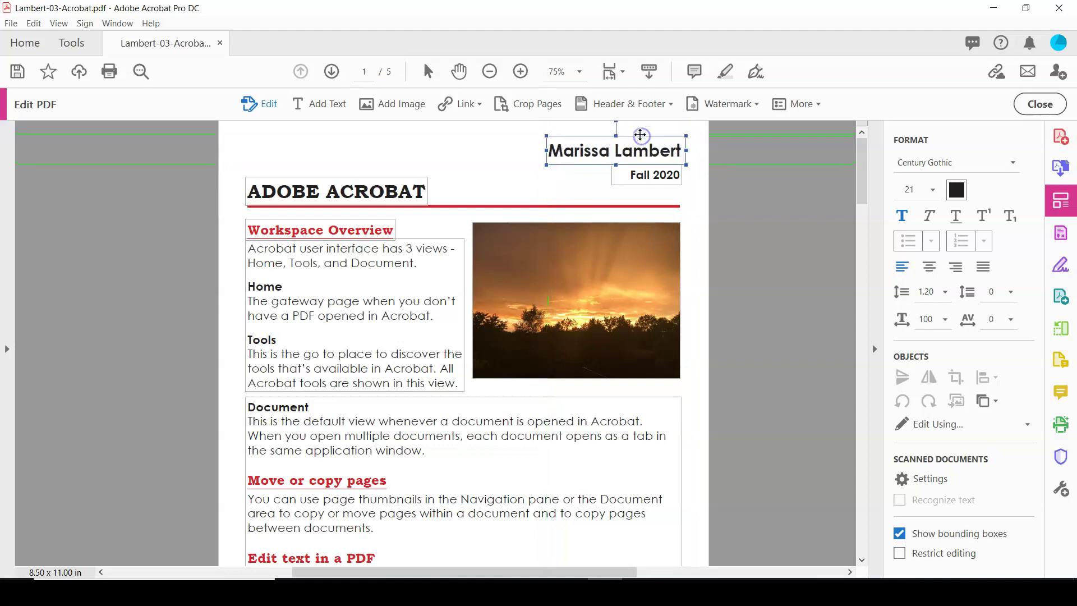
left_click(493, 183)
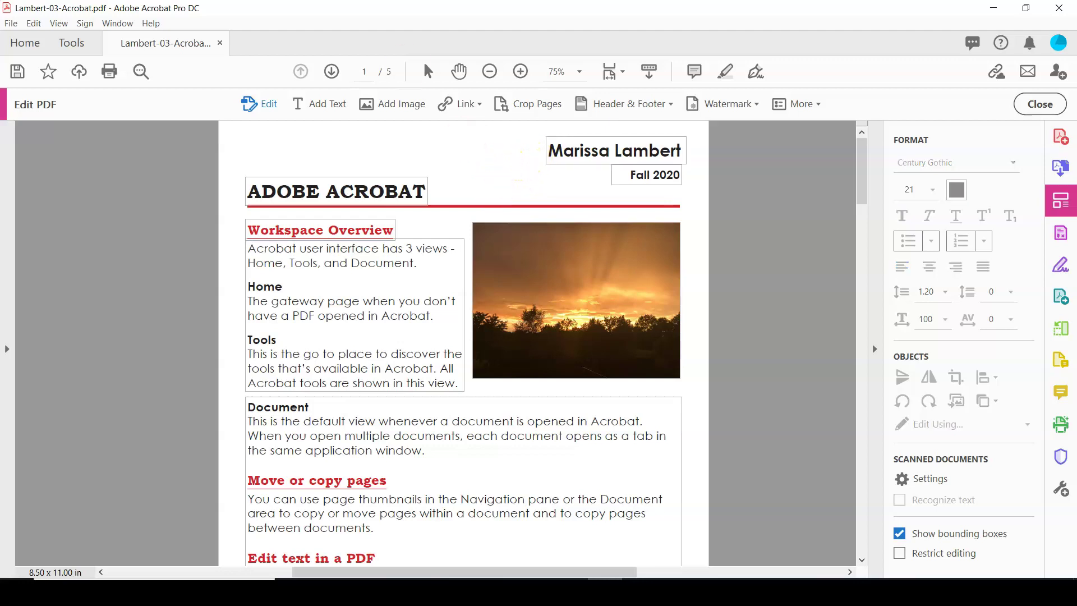
Step: Save Lambert-03-Acrobat.pdf from the File menu
left_click(10, 23)
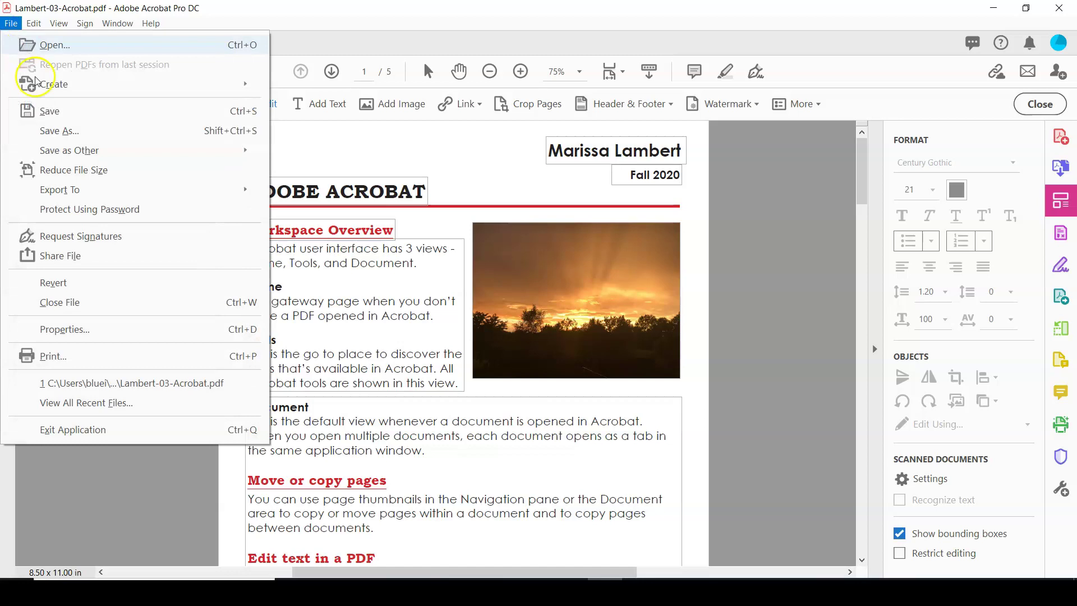
left_click(54, 114)
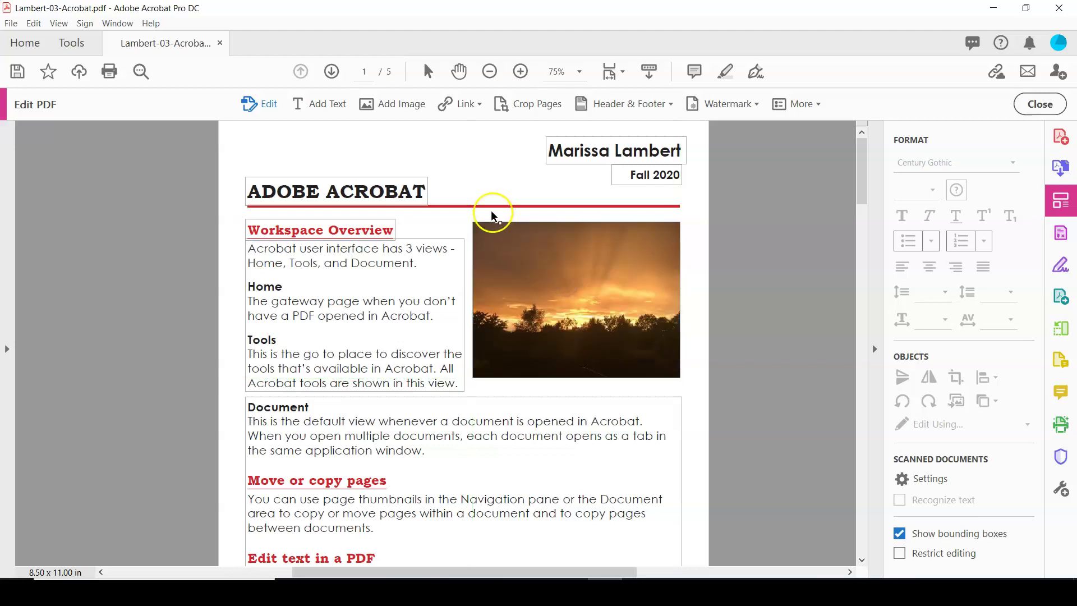
Step: Replace the page 1 sunset photo with 06-LambertPhotos.JPG from AdobeDesignSuite > PhotoLibrary
left_click(498, 236)
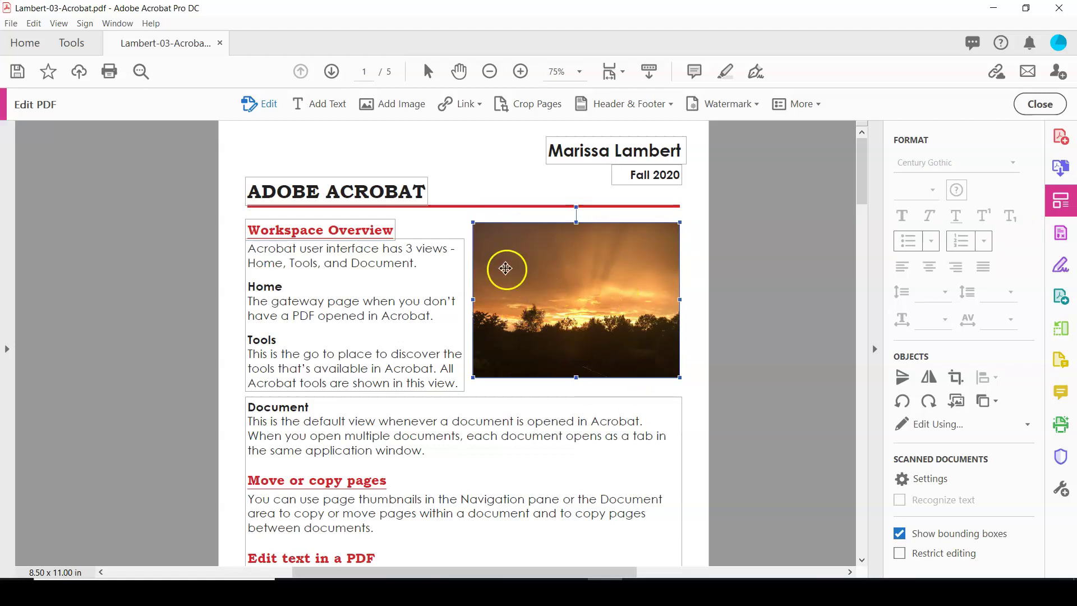
right_click(543, 287)
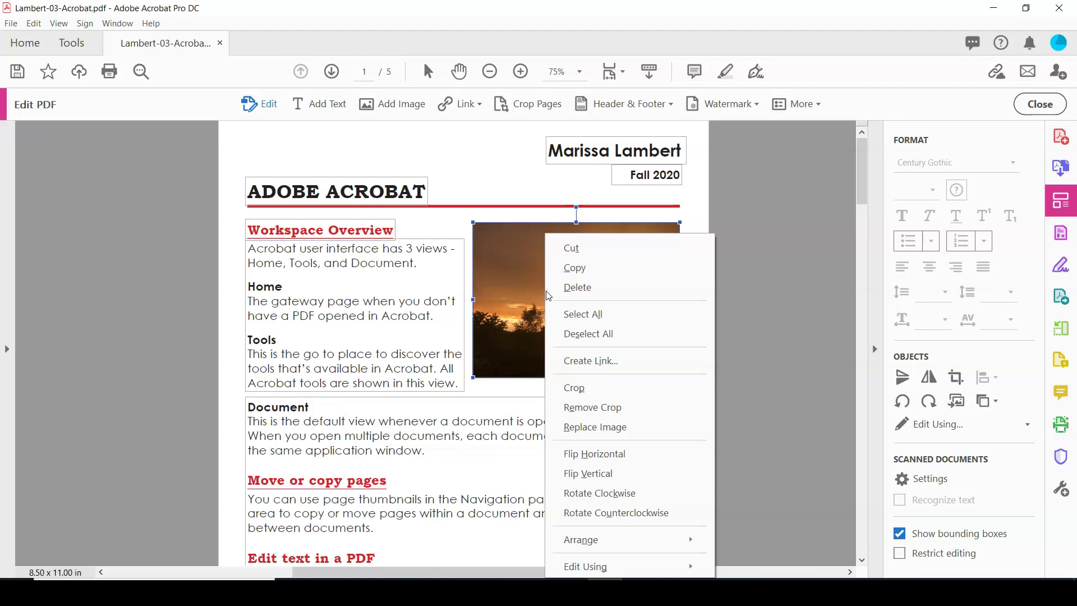
left_click(630, 431)
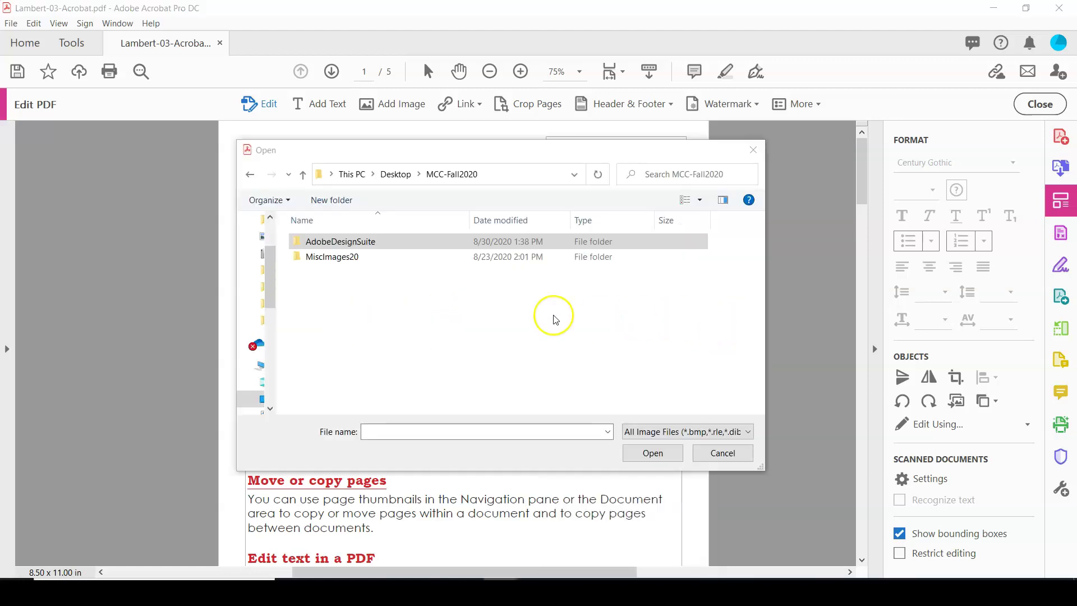
left_click(364, 246)
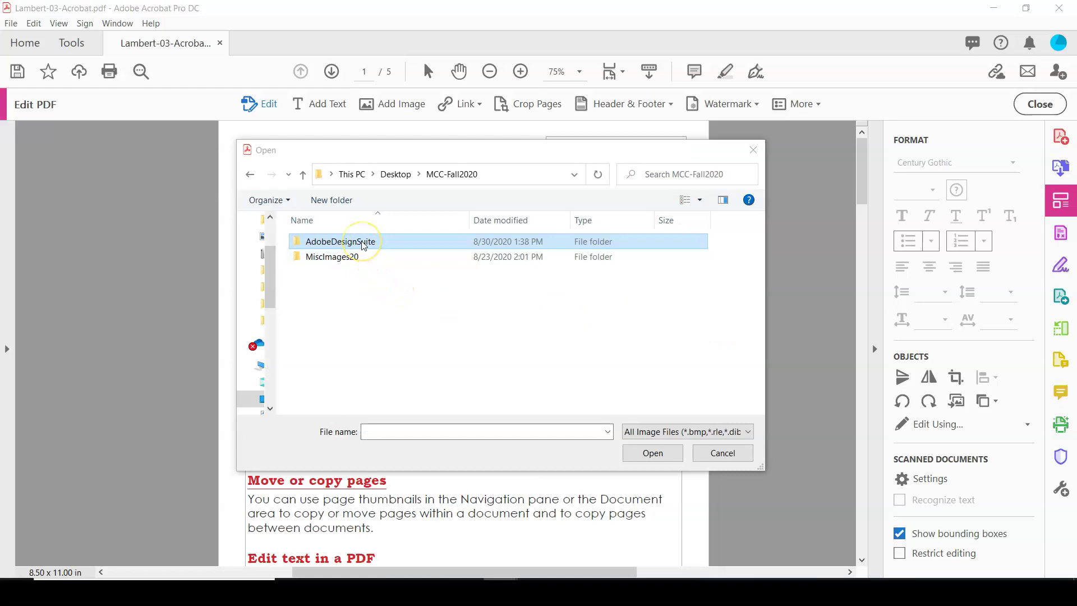
double_click(363, 246)
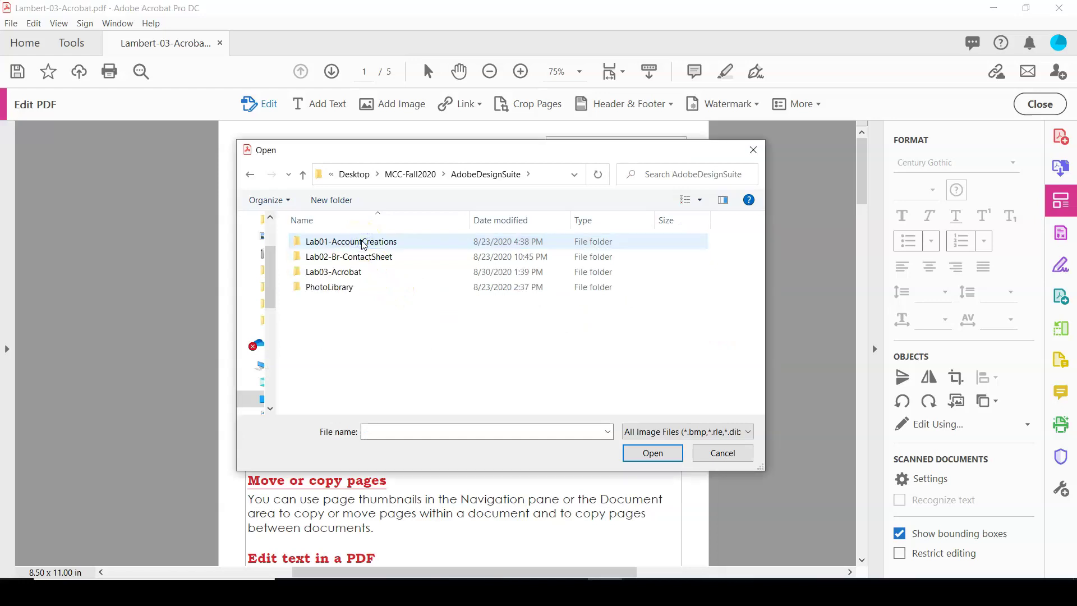
double_click(331, 289)
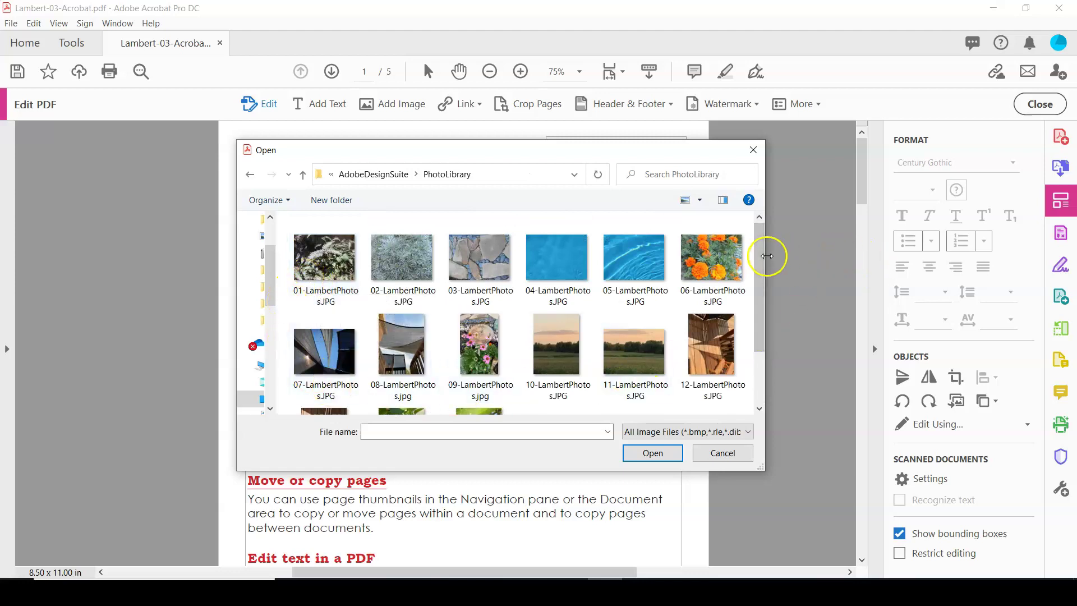
mouse_move(760, 262)
left_mouse_down()
mouse_move(766, 302)
mouse_move(765, 262)
left_mouse_up()
left_click(723, 262)
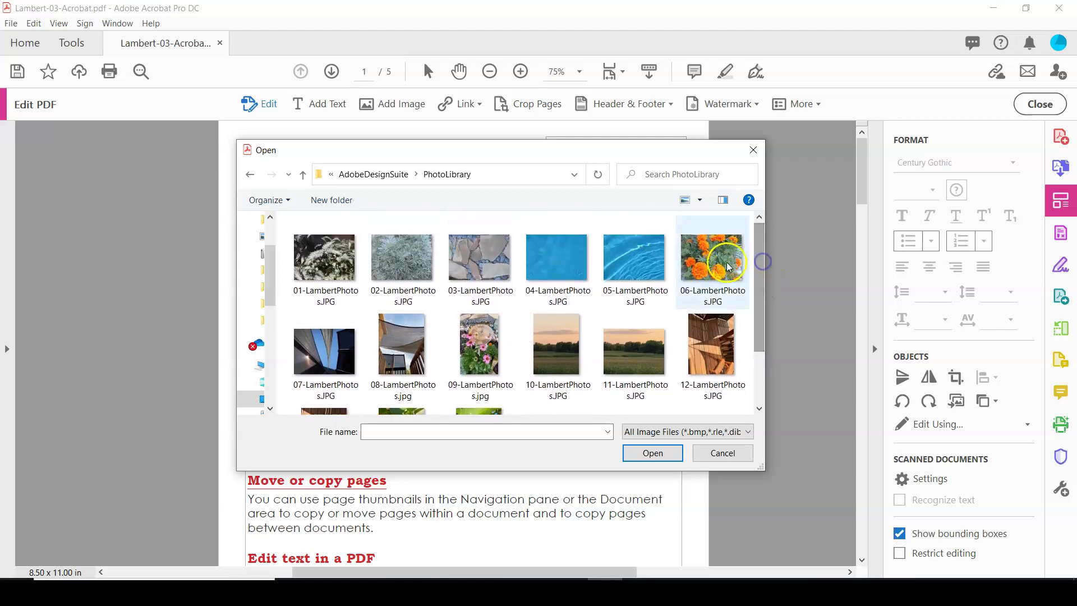
left_click(653, 453)
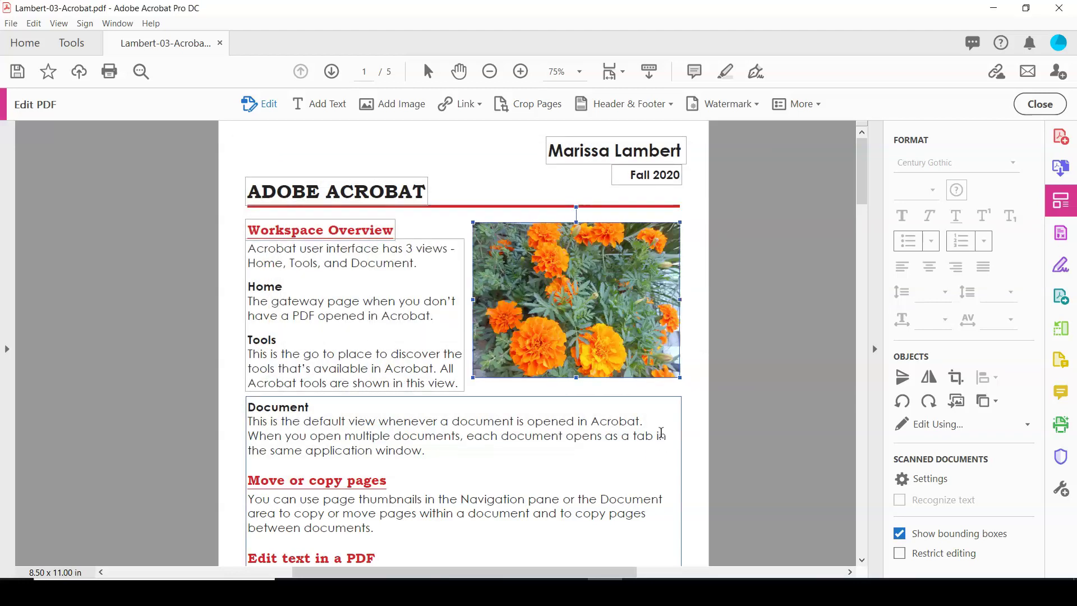
Step: Save Lambert-03-Acrobat.pdf with the marigold photo and zoom the page to 100%
left_click(673, 401)
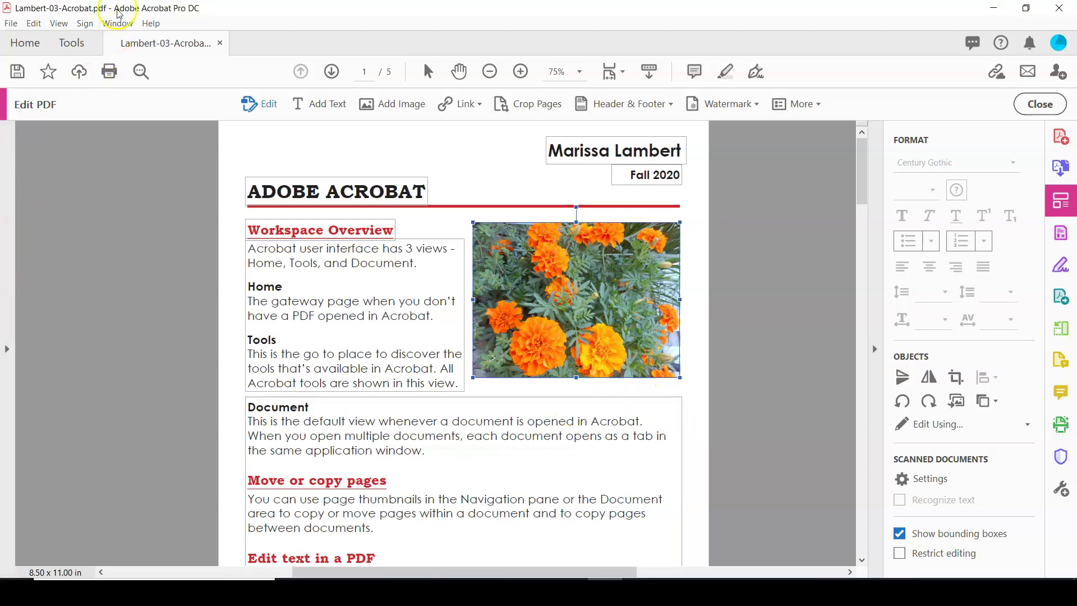
left_click(31, 58)
left_click(16, 71)
key("ctrl+1")
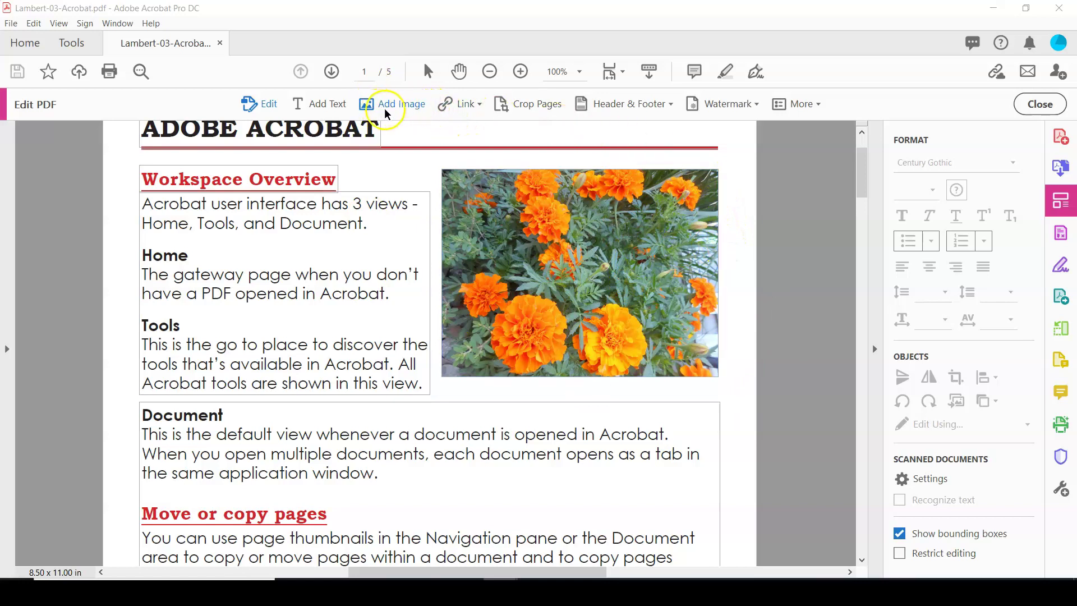
Step: Draw a web/document link rectangle over the entire marigold photo to open Create Link
left_click(479, 106)
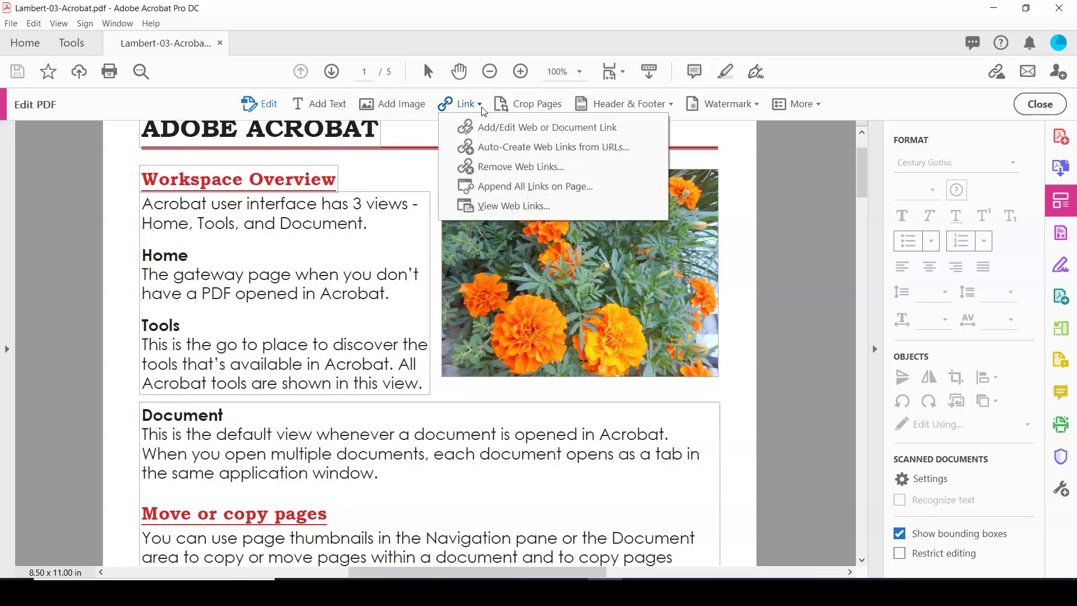
left_click(489, 133)
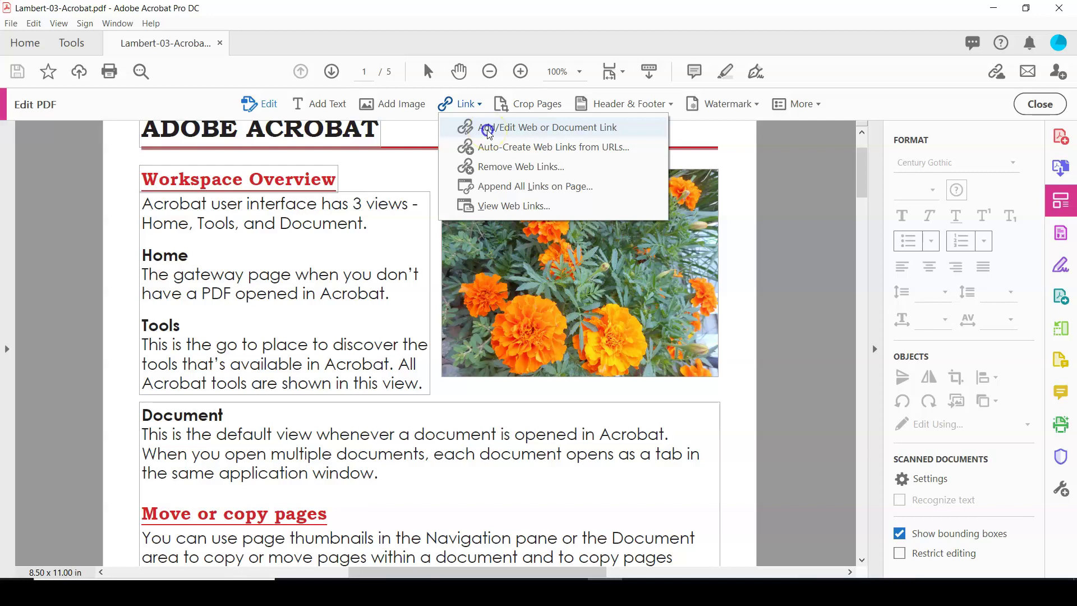
left_click(488, 132)
left_click(428, 160)
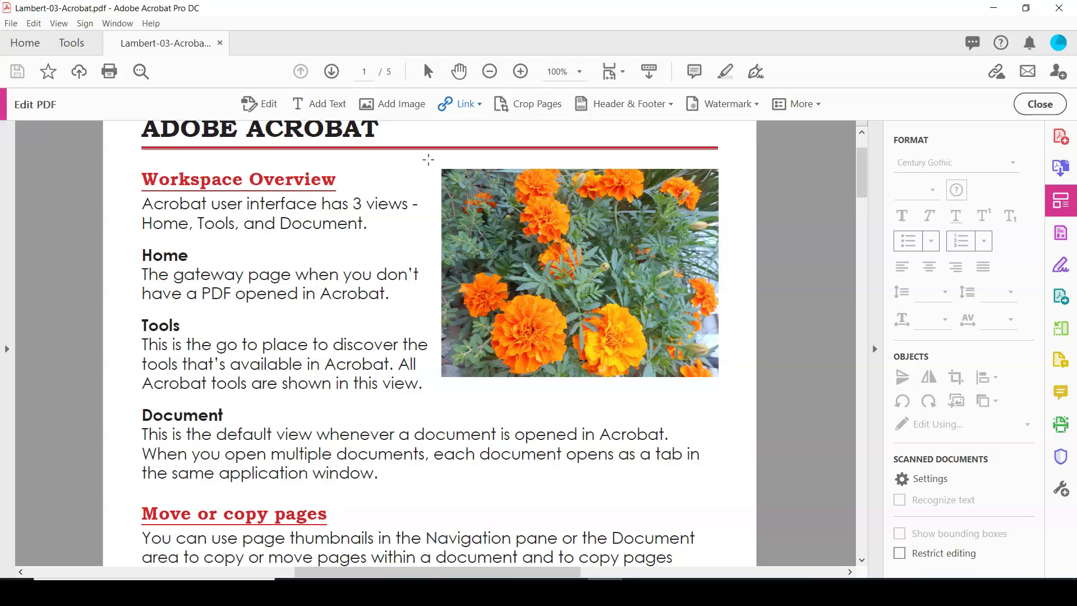
left_click(432, 160)
left_click_drag(443, 170, 491, 235)
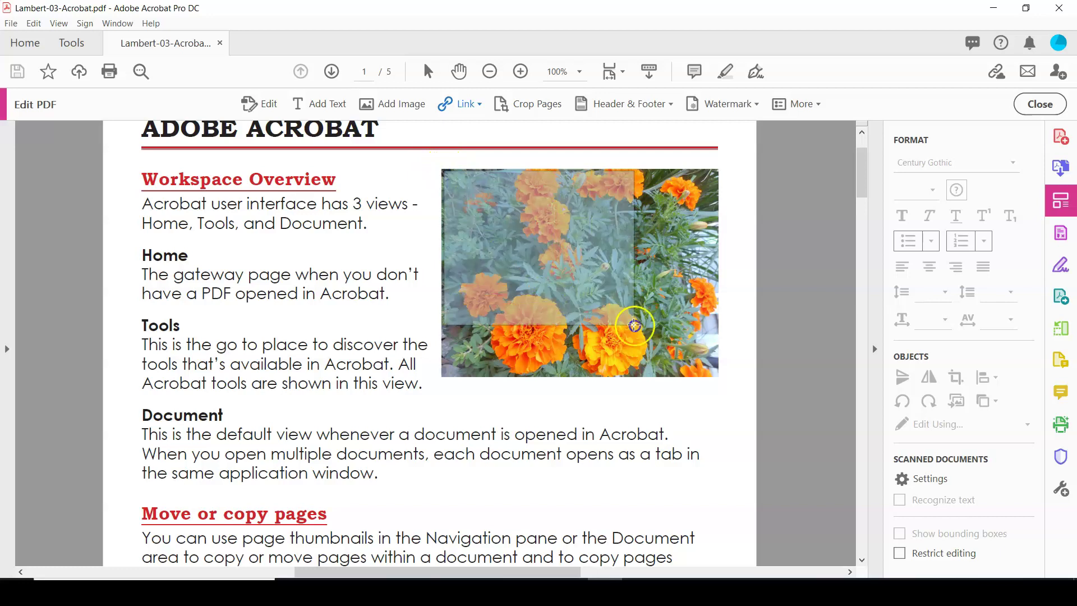
left_click_drag(634, 325, 716, 379)
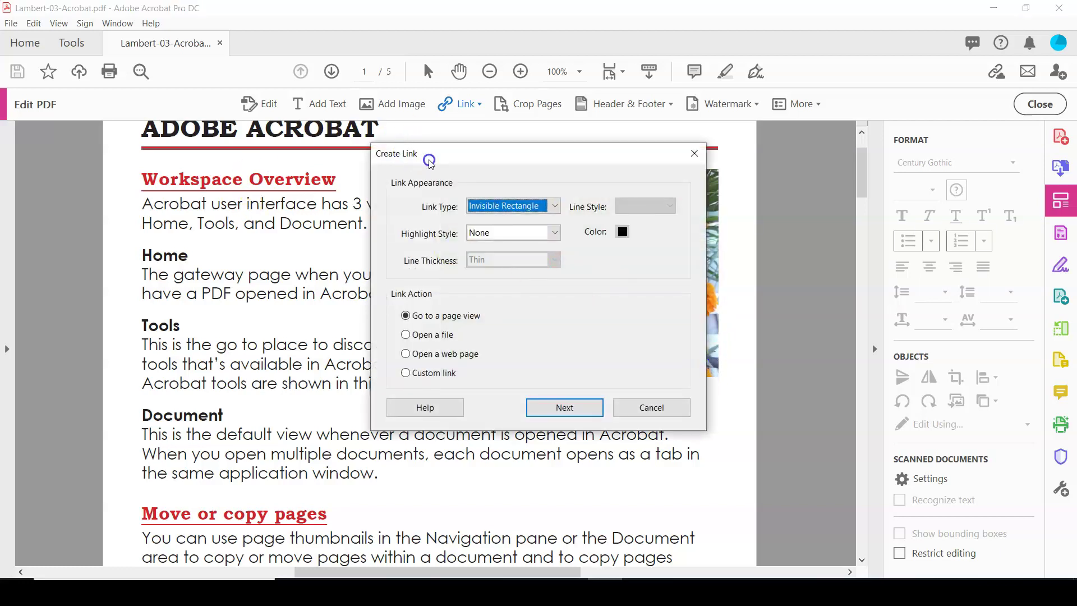
Step: Make the link rectangle visible with a dashed border
left_click(545, 411)
left_click(553, 207)
left_click(542, 225)
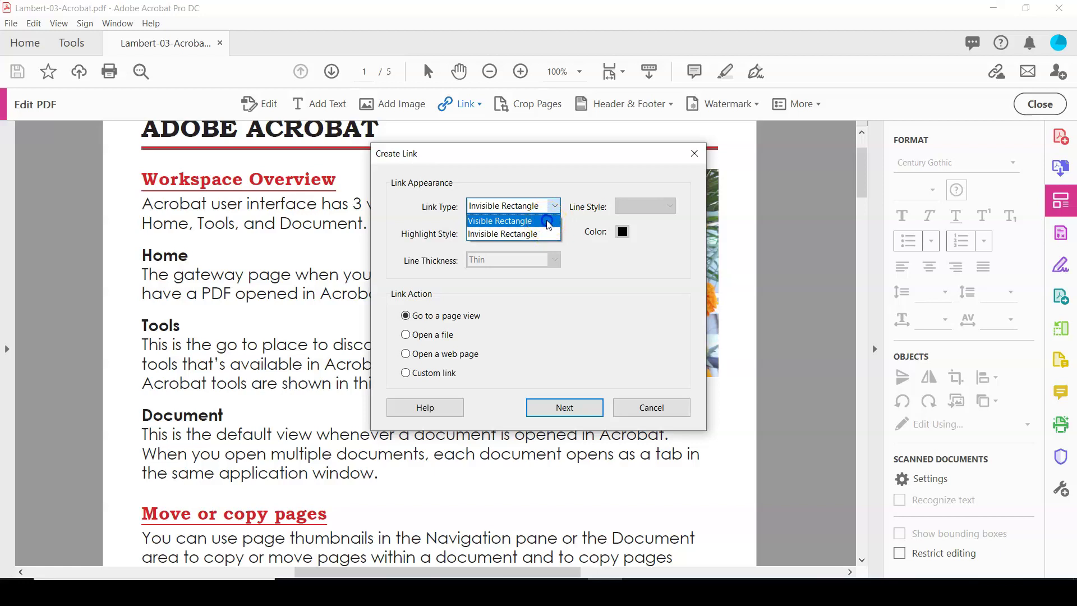
left_click(547, 223)
left_click(669, 208)
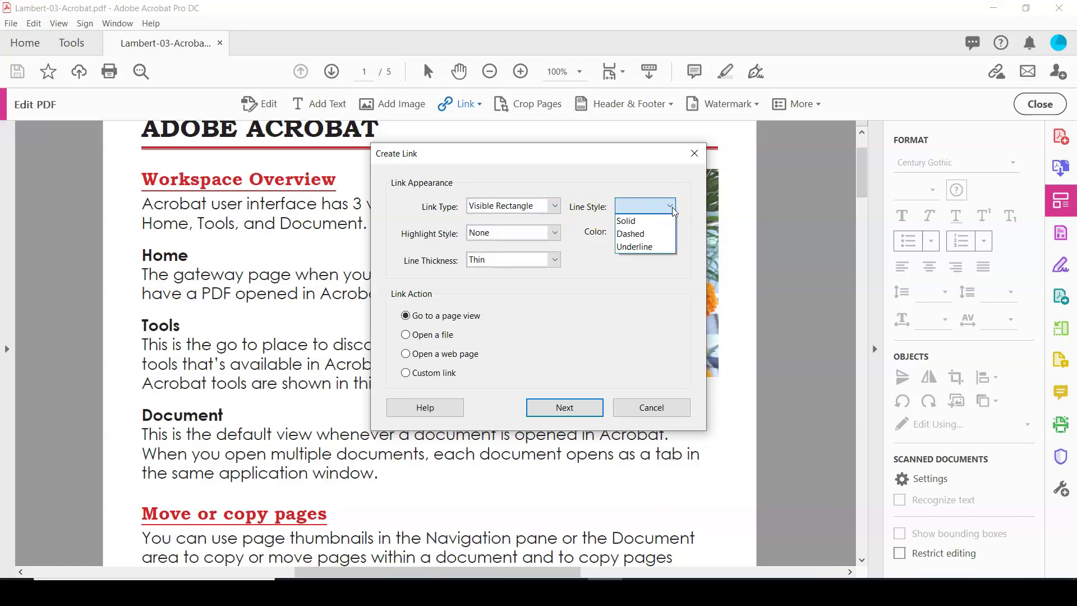
left_click(671, 219)
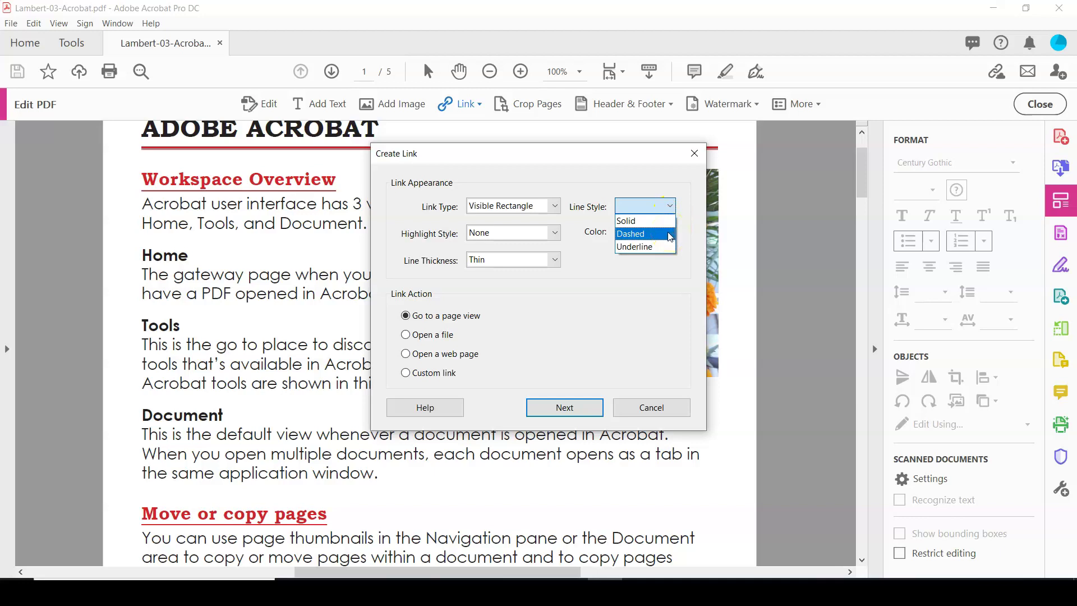
left_click(669, 235)
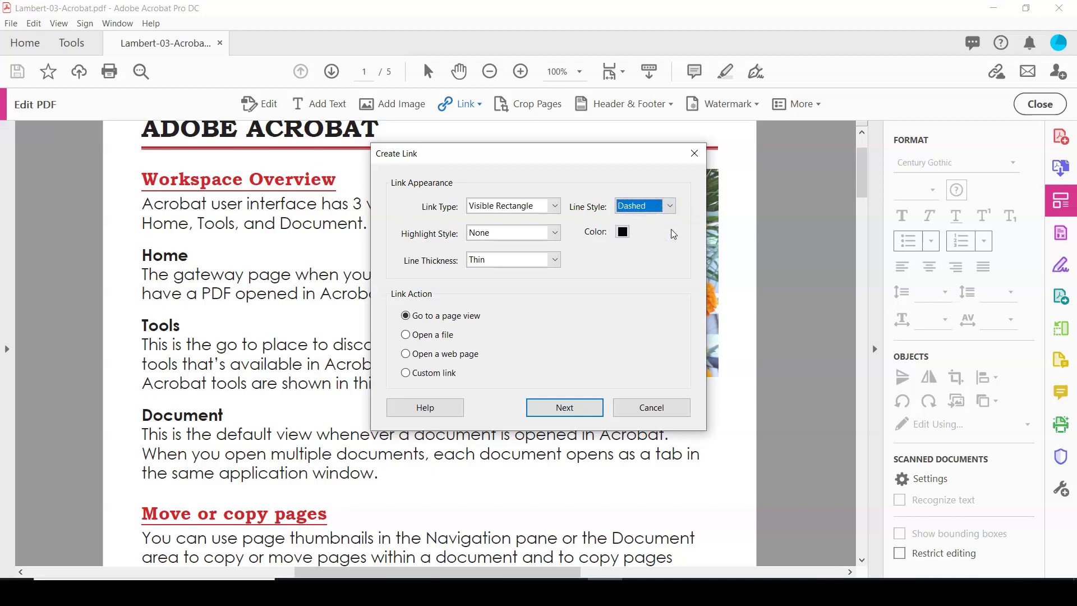
Step: Set the Invert highlight style and the 'Open a web page' link action, then continue
left_click(554, 235)
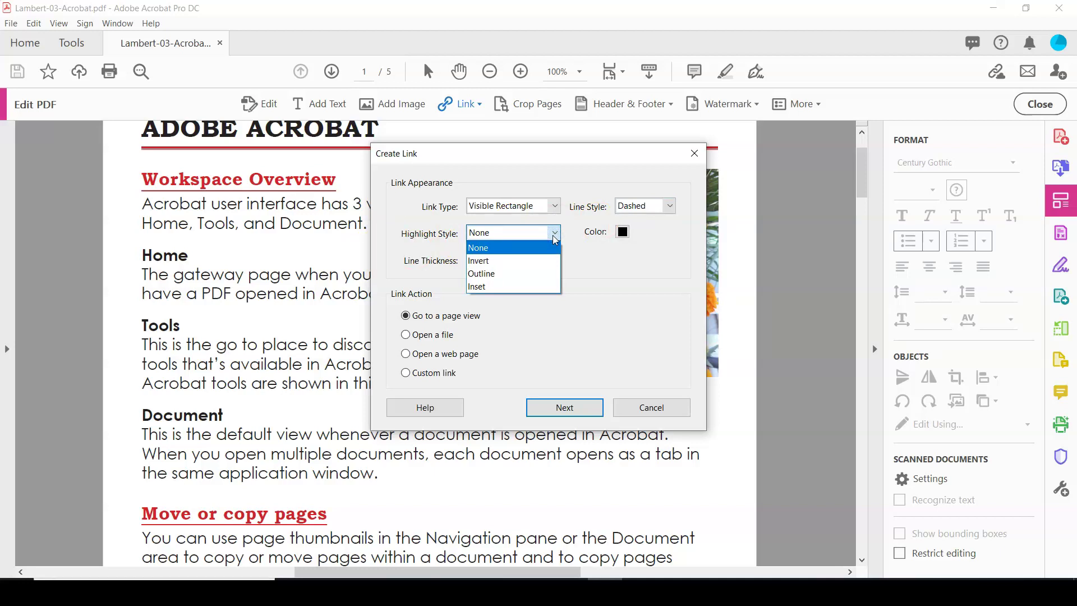
left_click(549, 262)
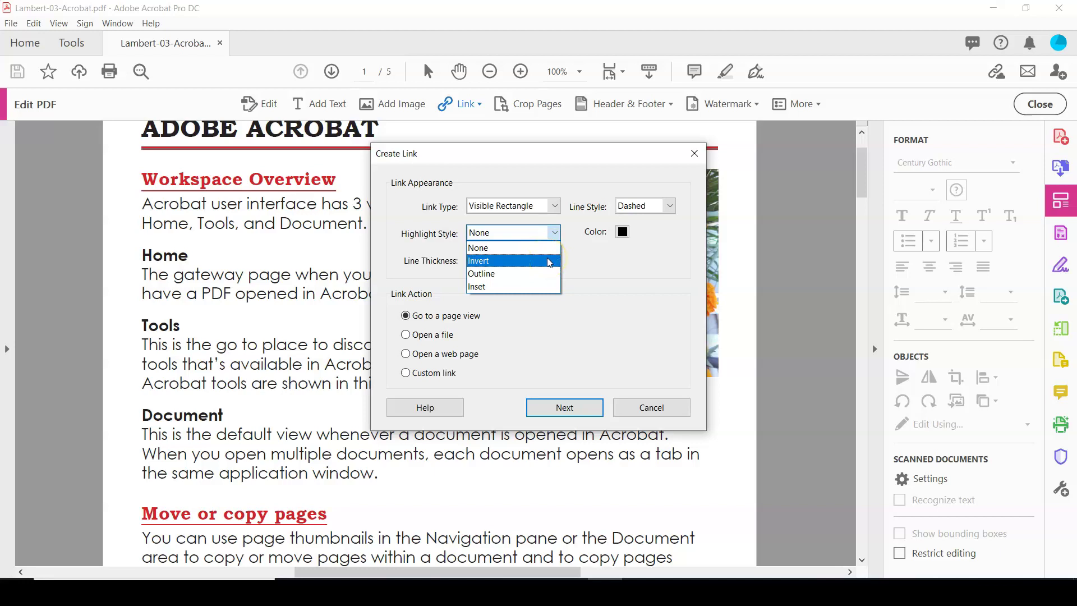
left_click(537, 263)
left_click(536, 262)
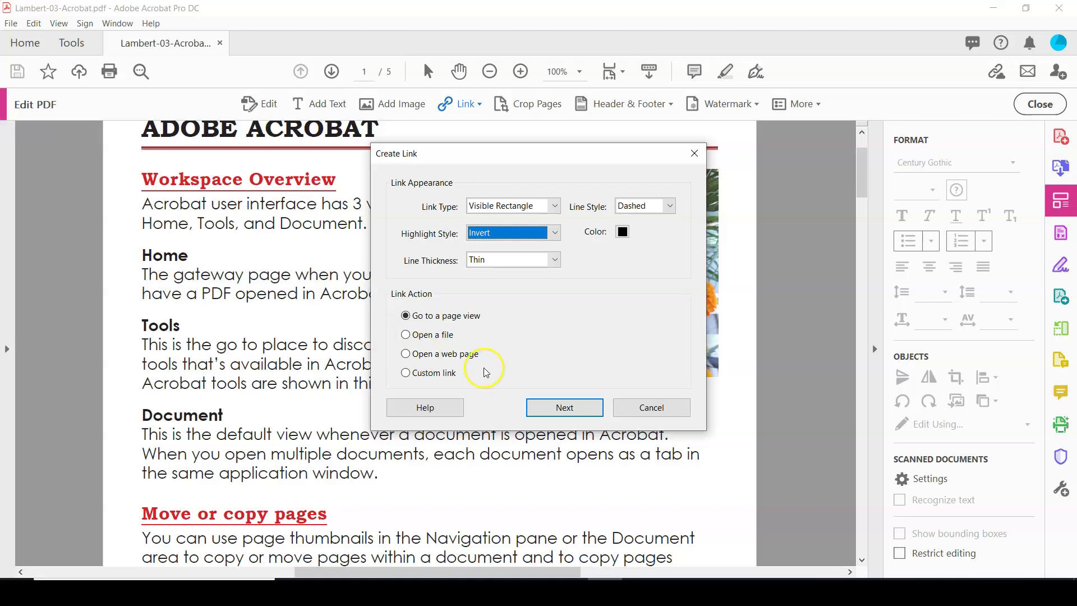
left_click(406, 354)
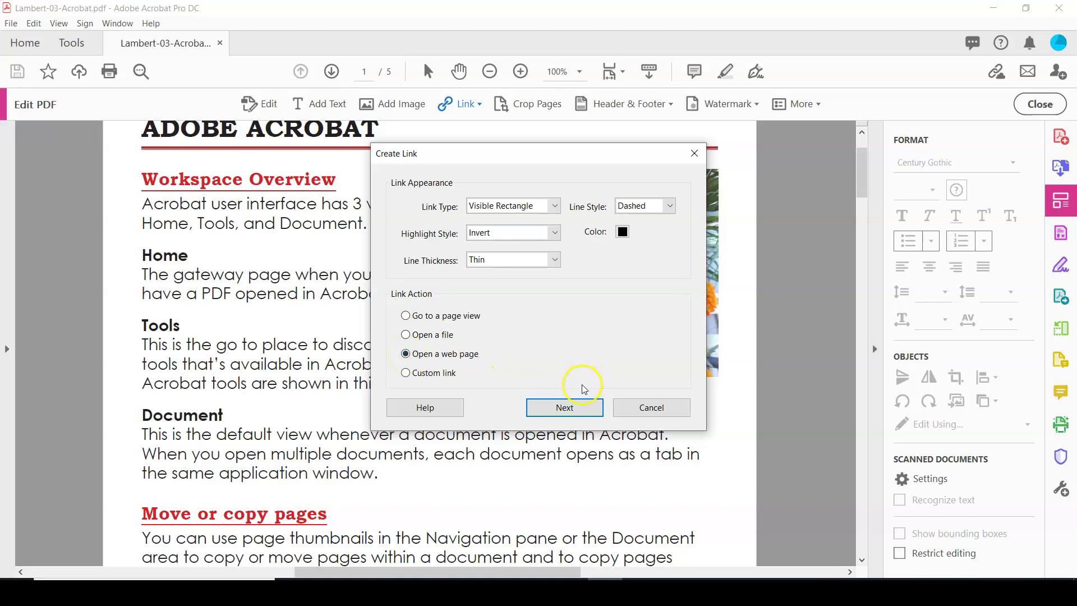
left_click(564, 408)
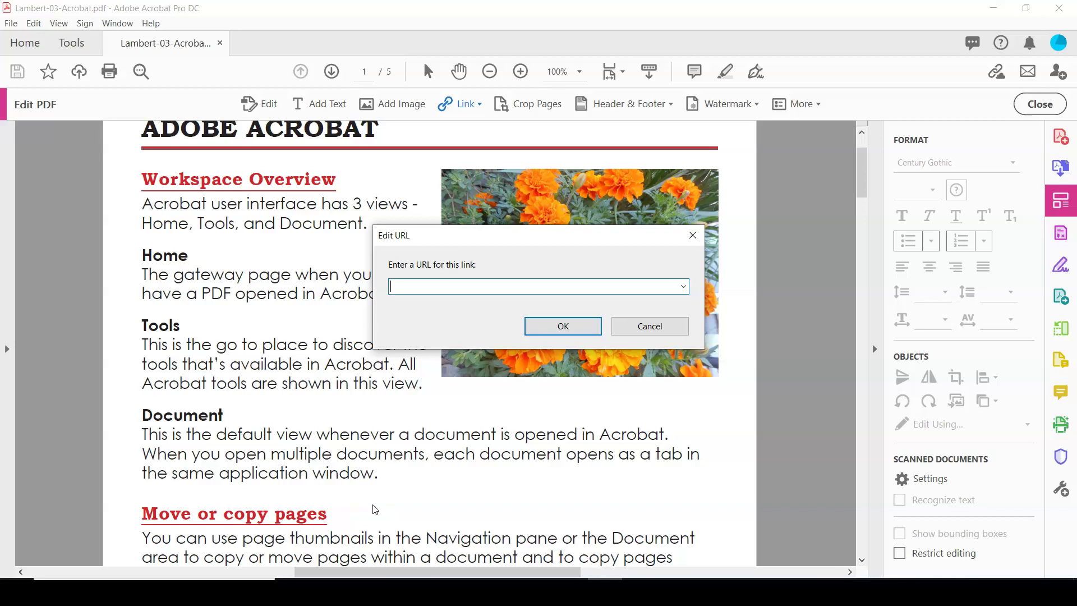
type("www.mchenry.edu")
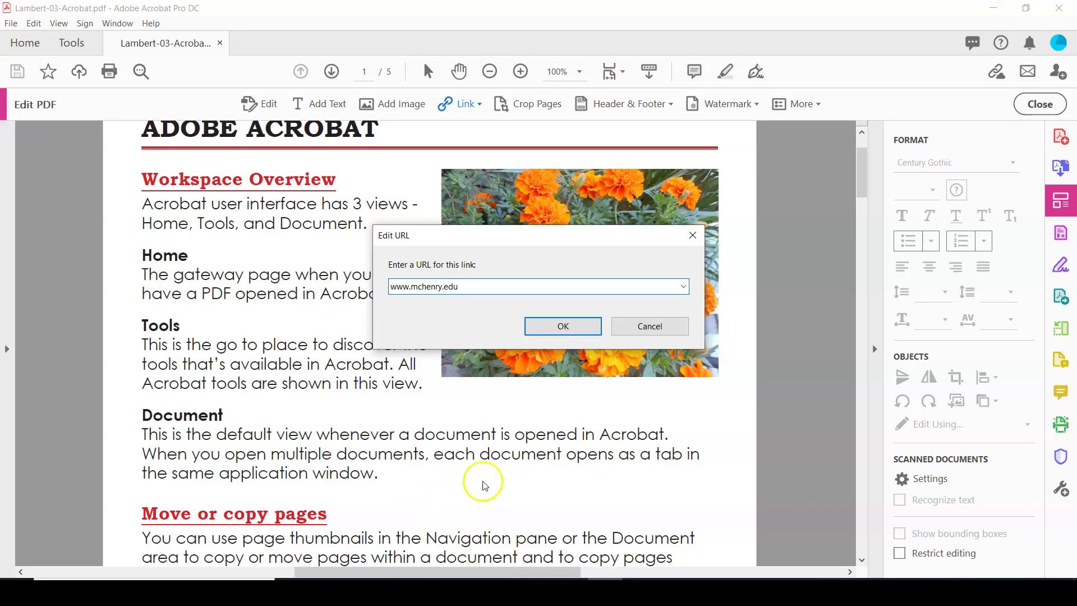
left_click(560, 325)
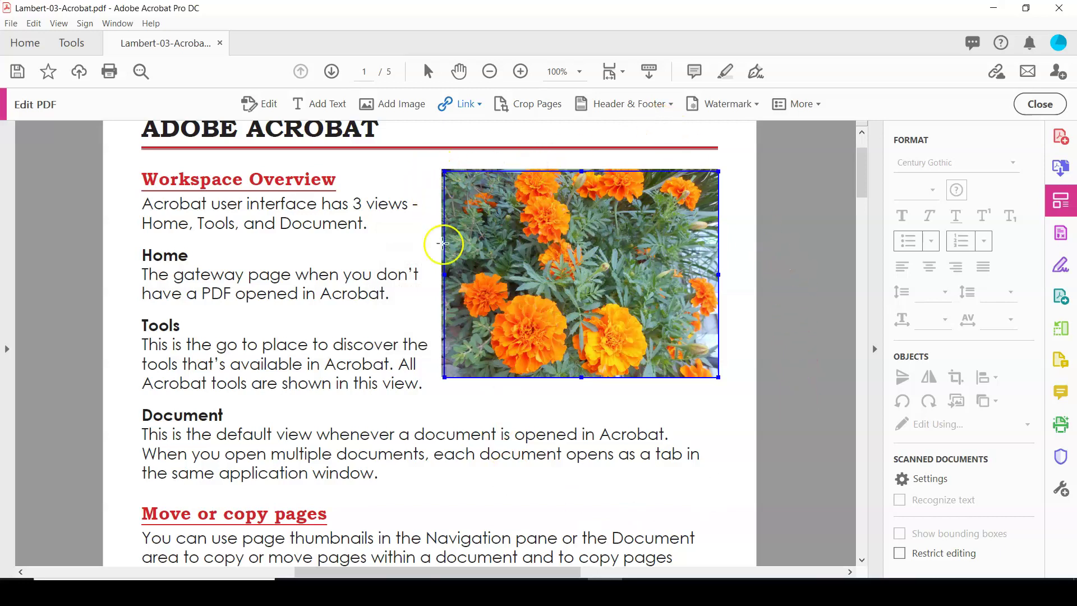
left_click(444, 276)
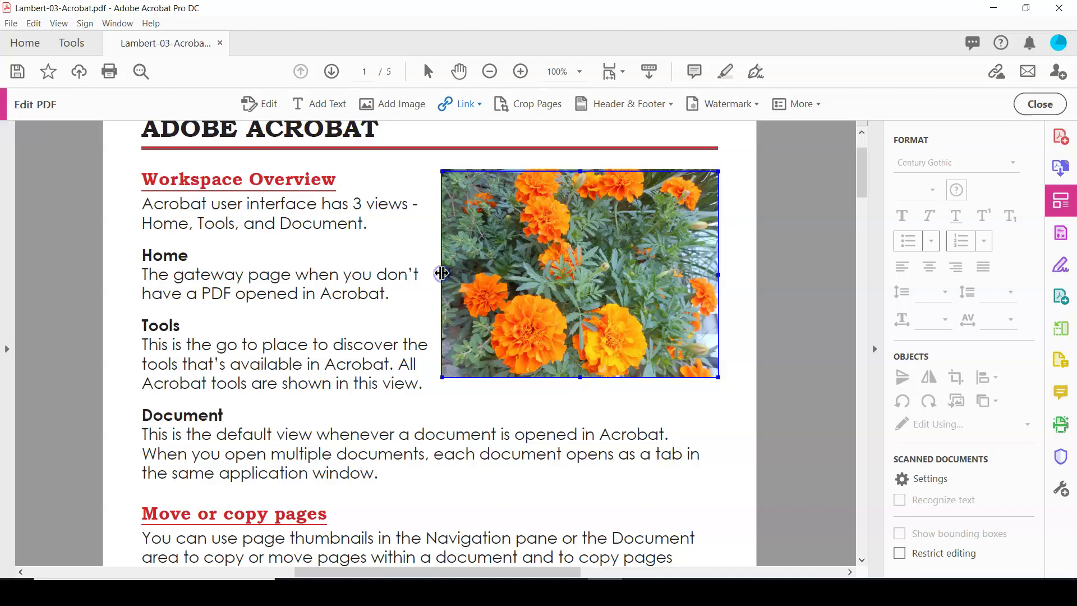
key("F4")
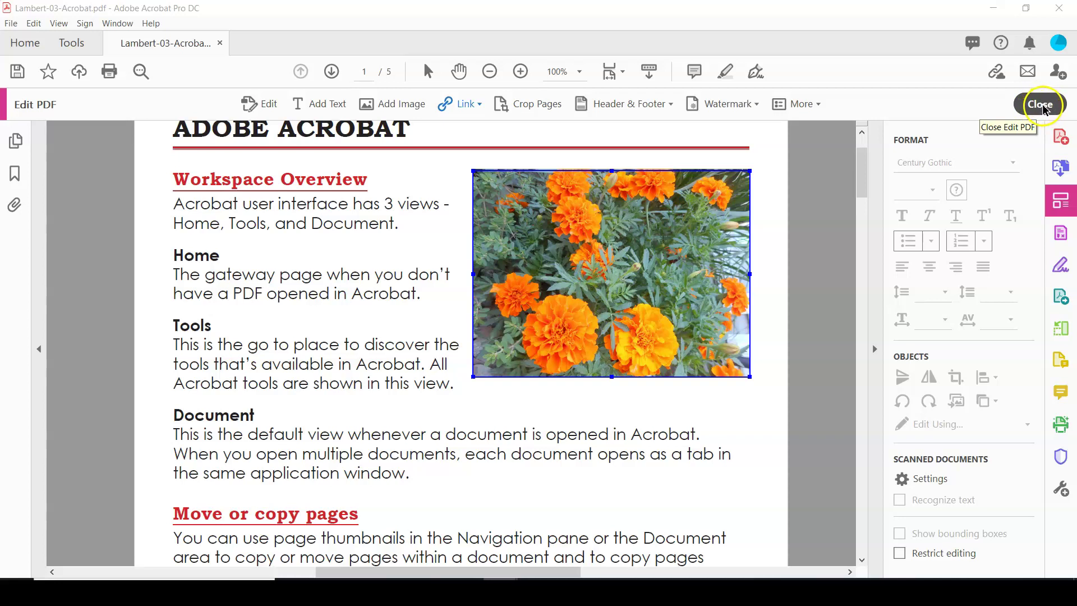
left_click(1042, 106)
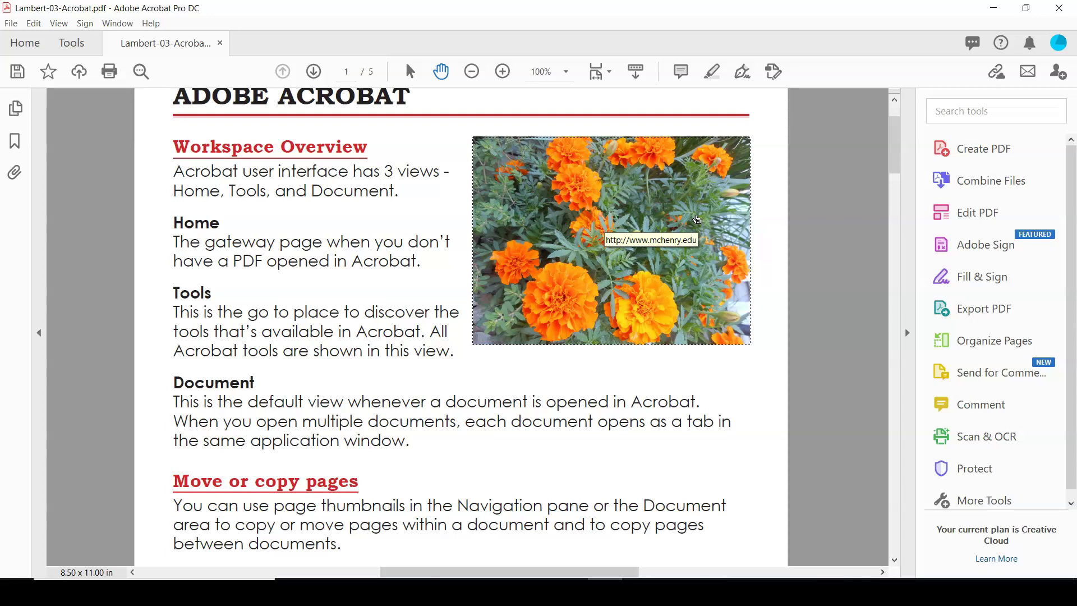
left_click(696, 219)
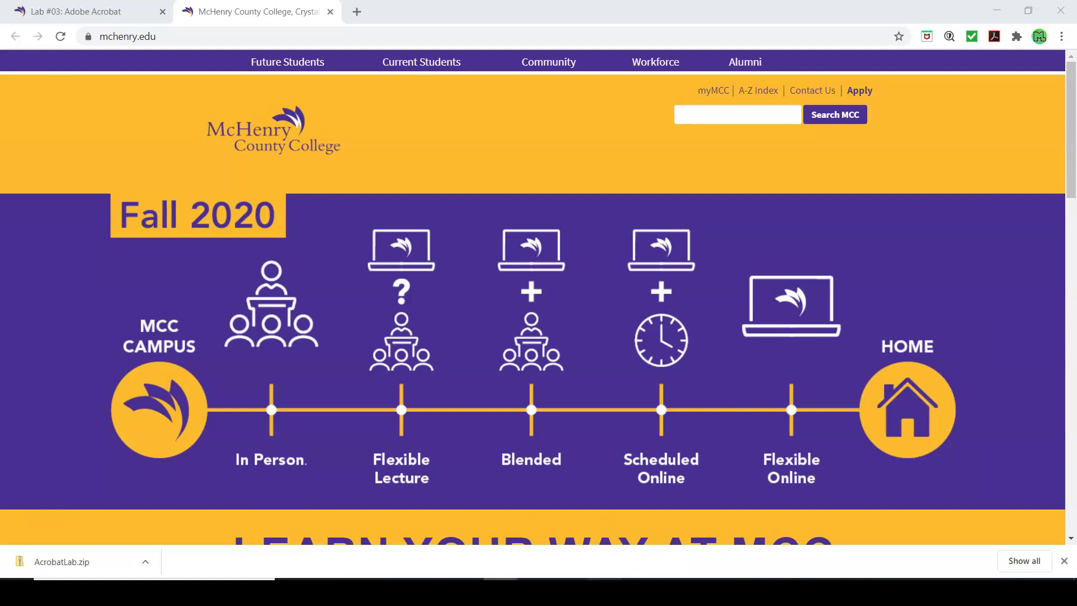
left_click(654, 578)
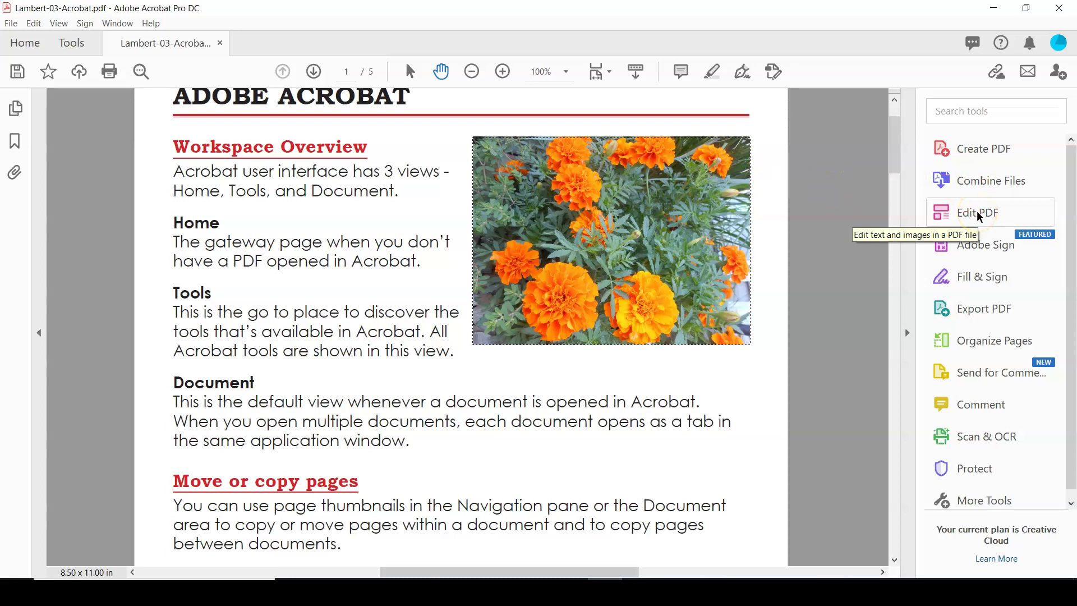
Step: Reactivate the Edit PDF tool from the Tools pane
left_click(977, 214)
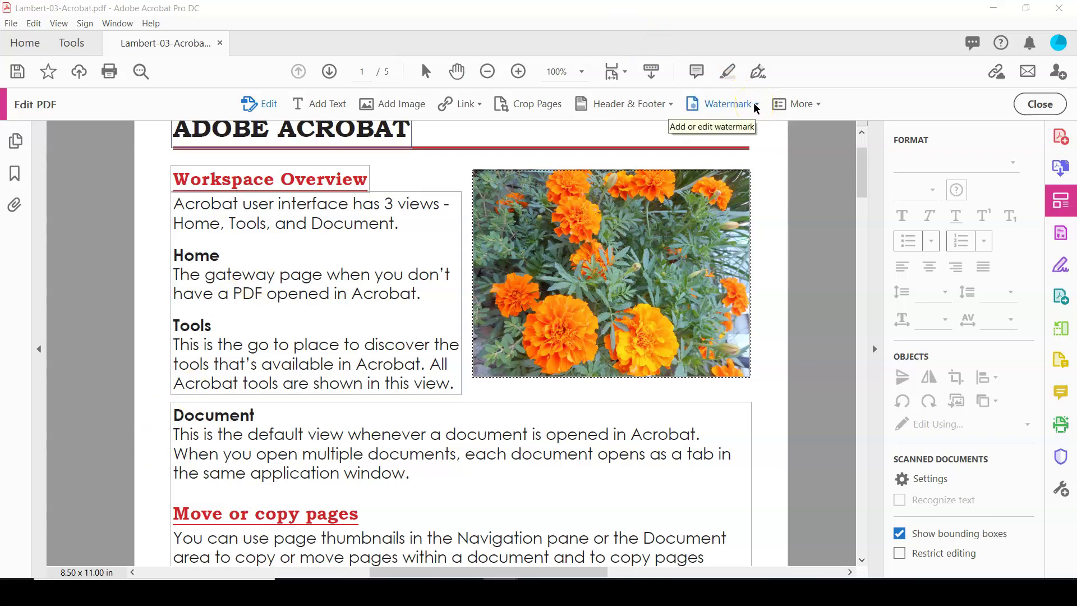
Step: Choose Watermark > Add on the Edit PDF toolbar
left_click(756, 107)
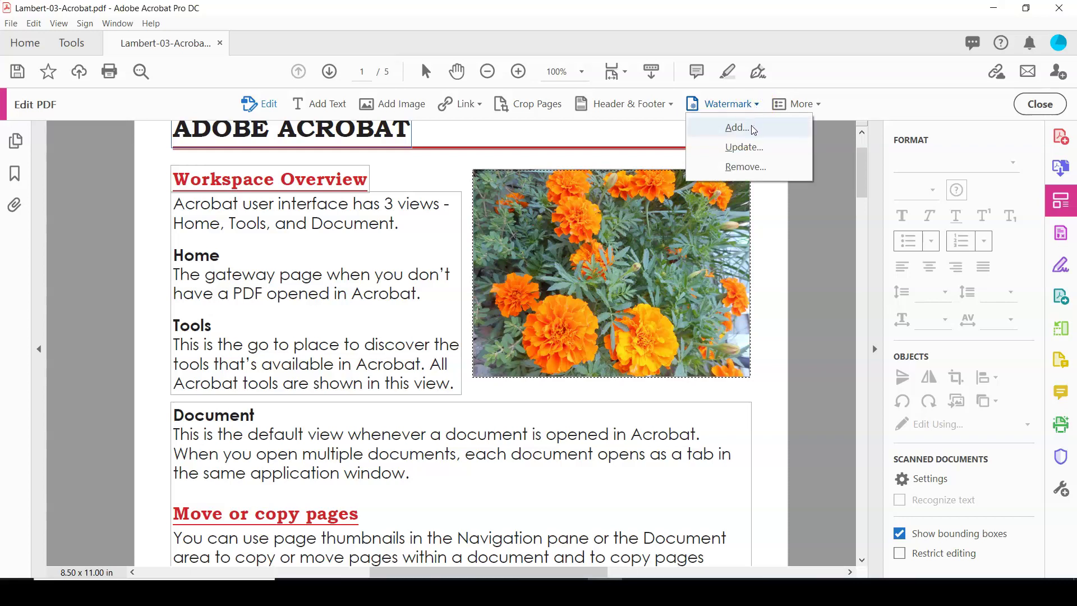
left_click(753, 128)
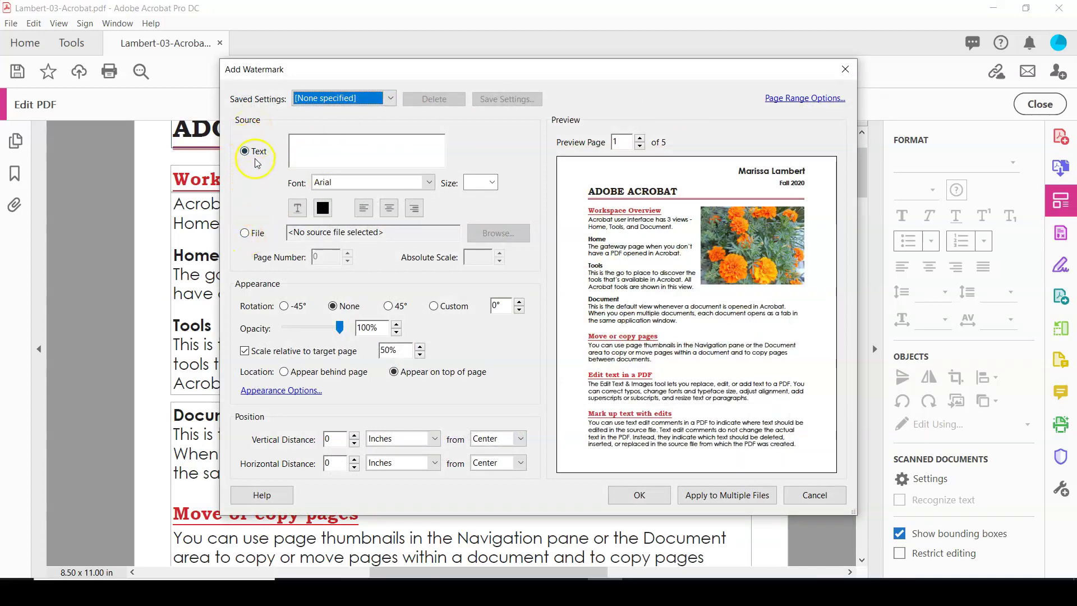
Step: Make a Text-source watermark of the author's full name, rotated -45° at 44% opacity
left_click(255, 187)
left_click(244, 233)
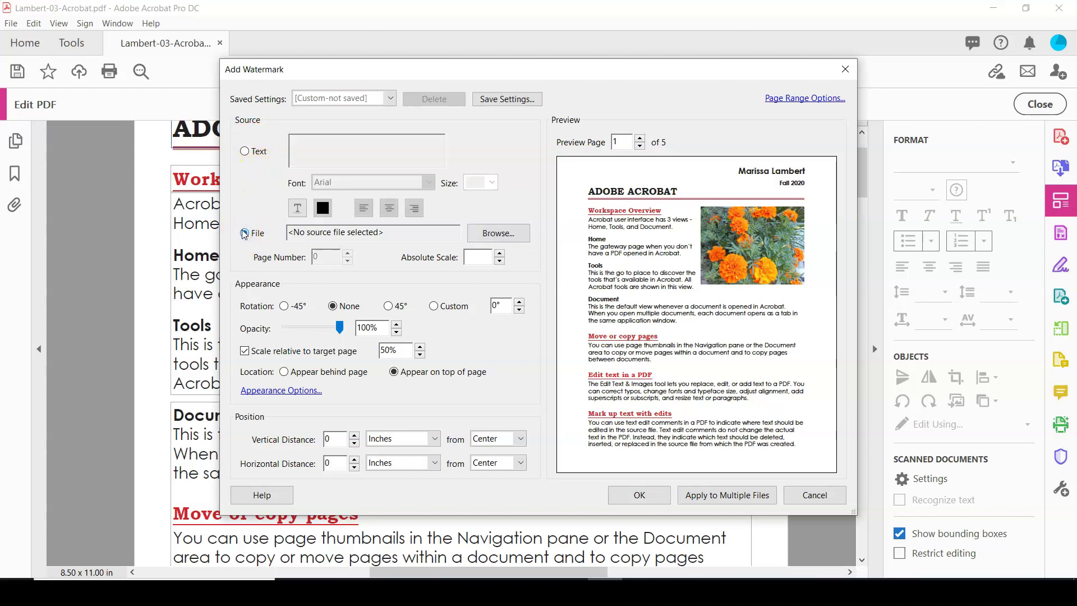
left_click(244, 151)
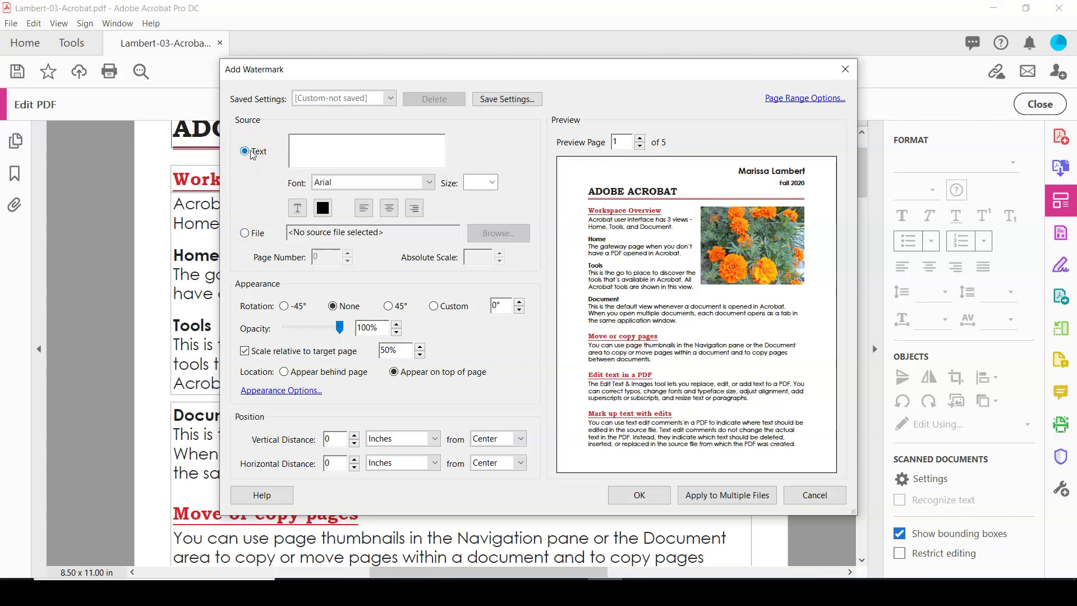
left_click(310, 151)
type("Mari")
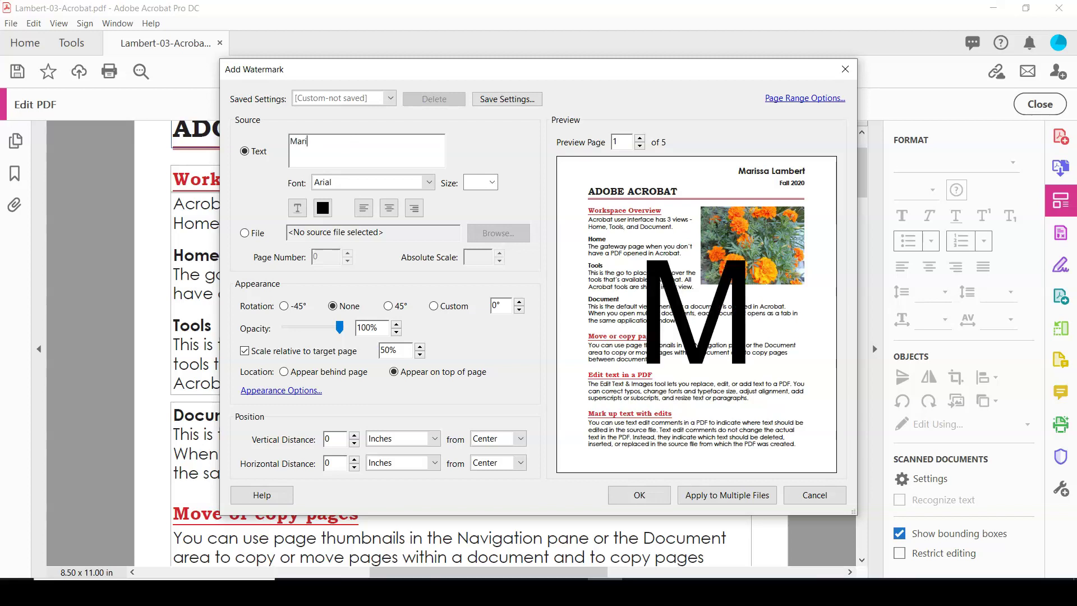
type("ssa")
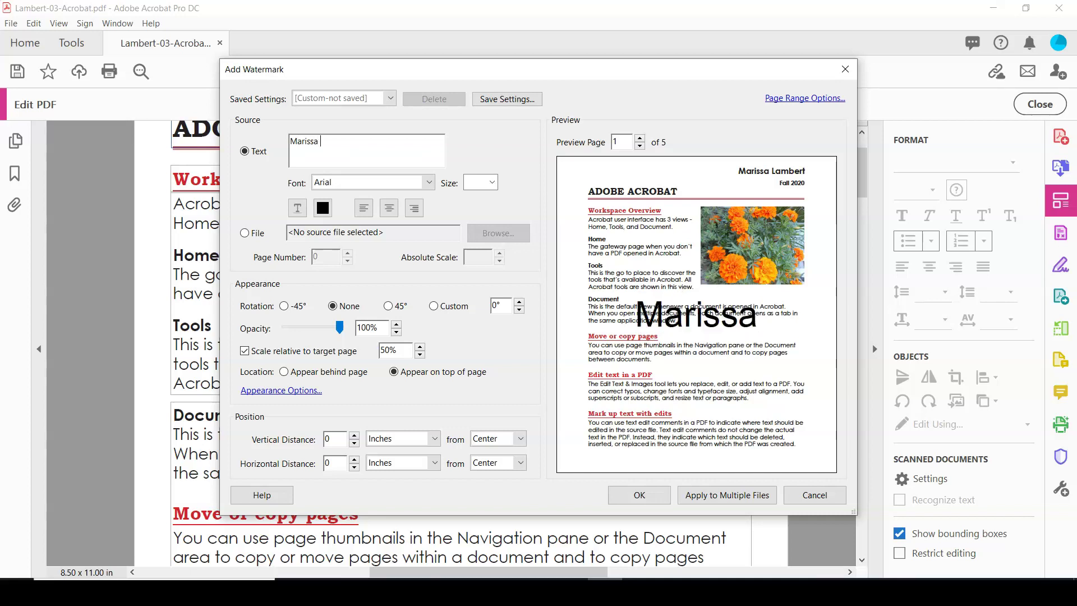
type(" Lamber")
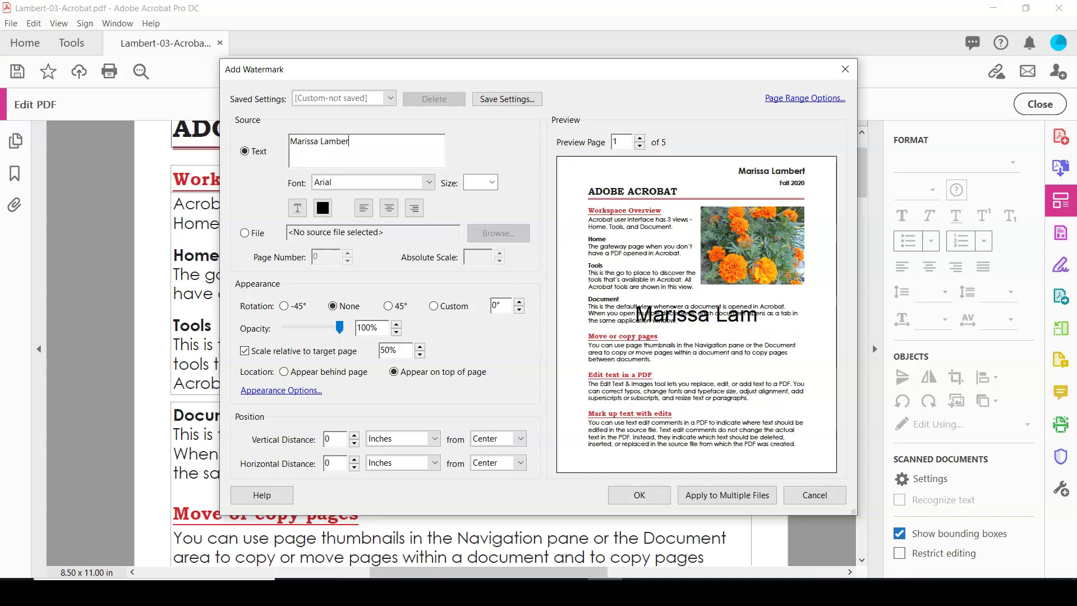
type("t")
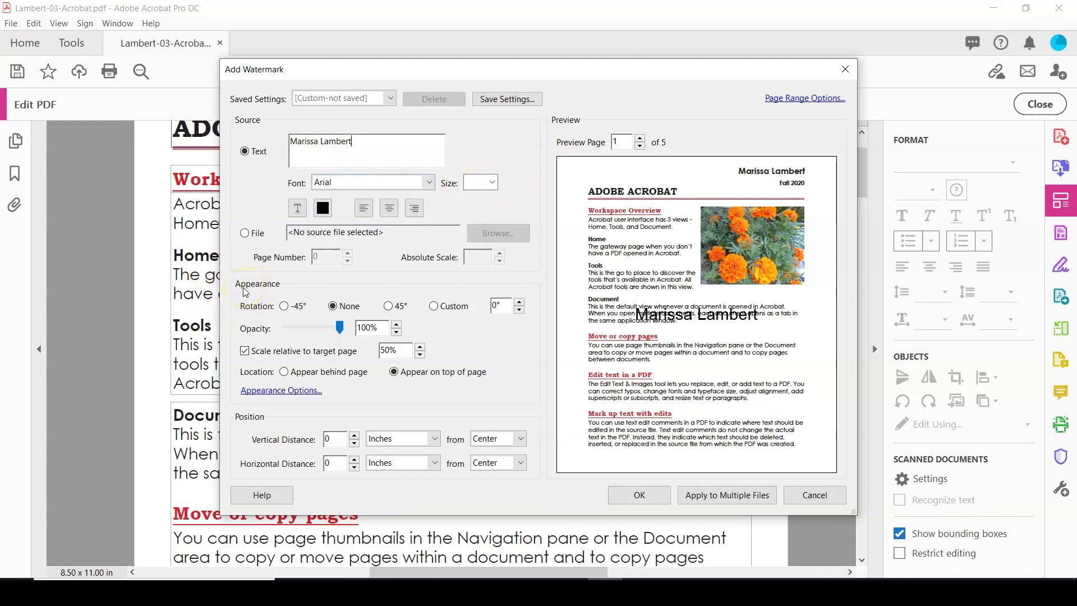
left_click(284, 306)
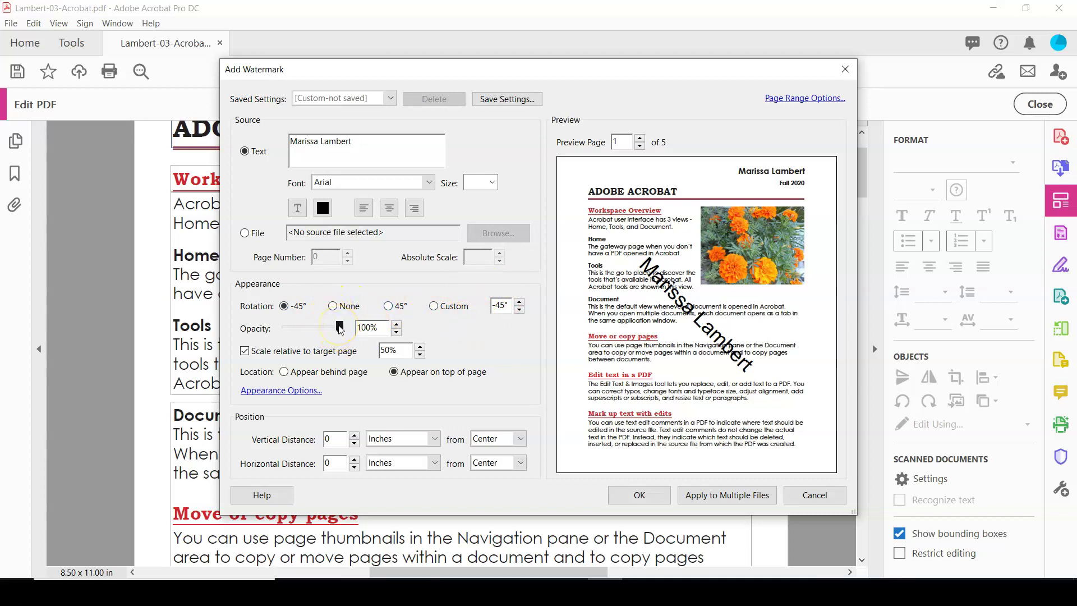
left_click_drag(340, 327, 307, 337)
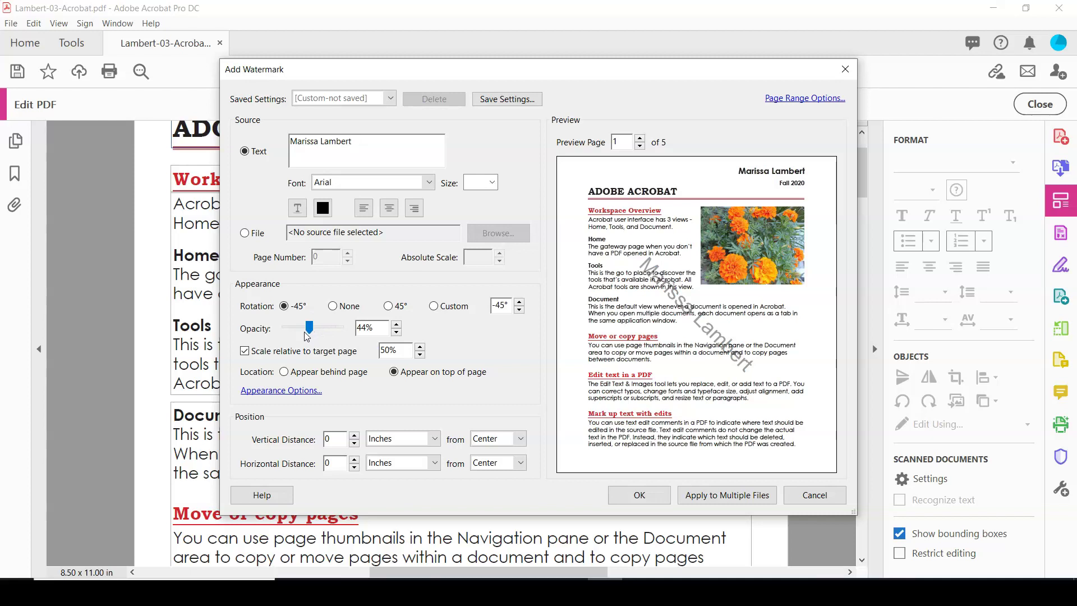
left_click(308, 331)
left_click(640, 146)
left_click(640, 139)
left_click(640, 139)
left_click(640, 139)
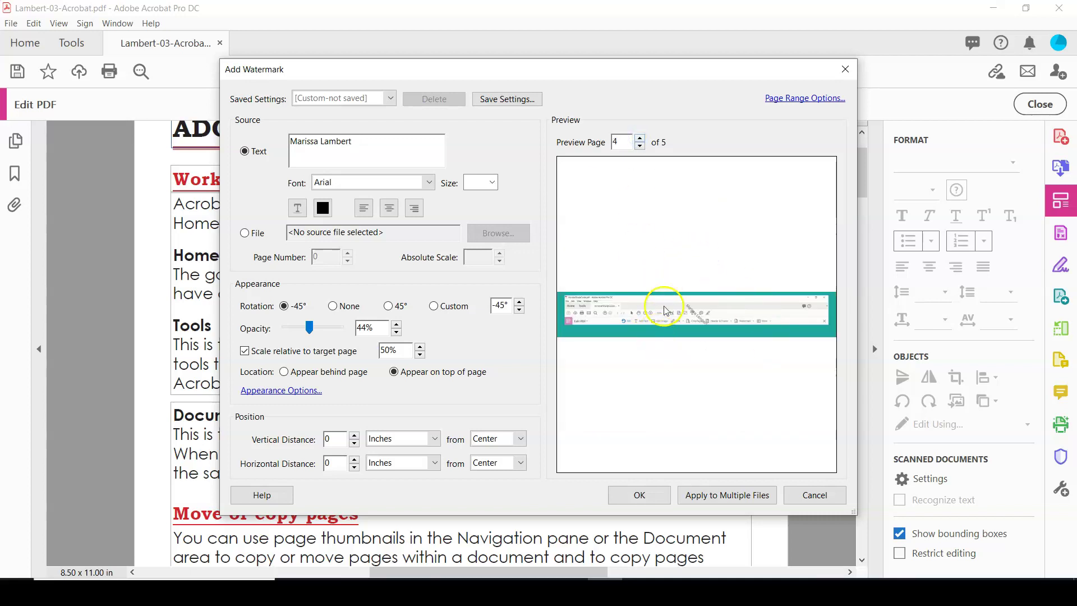
left_click(640, 146)
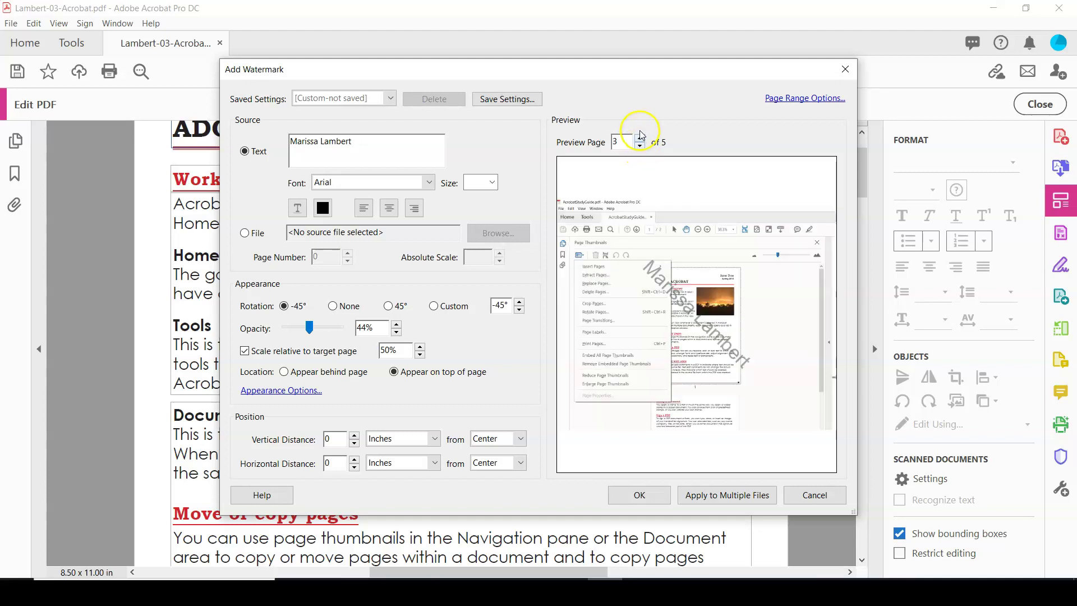
left_click(640, 138)
left_click(640, 138)
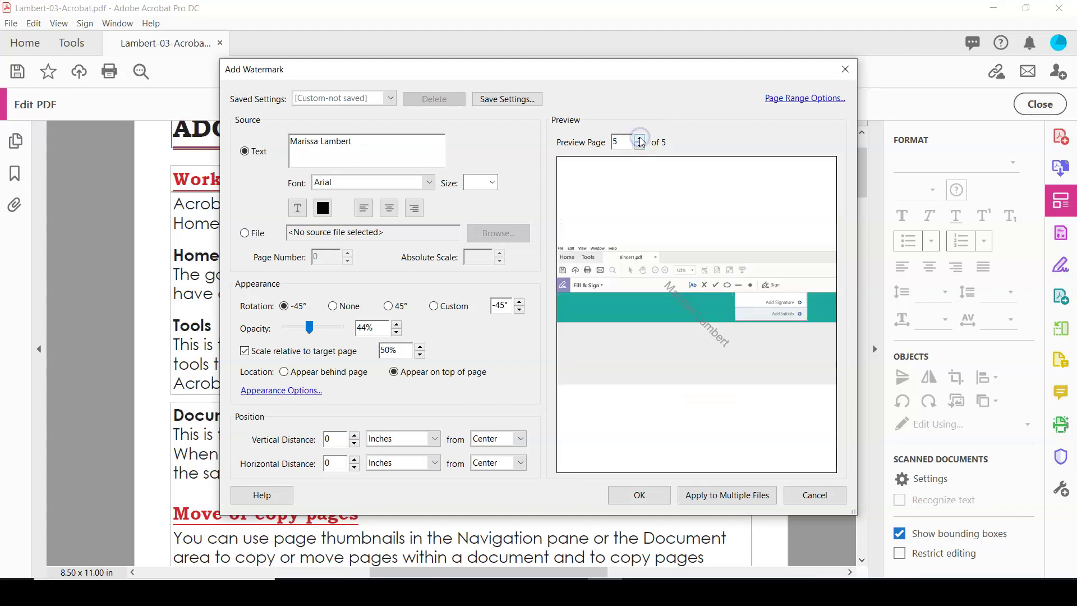
left_click(640, 148)
left_click(641, 148)
left_click(641, 148)
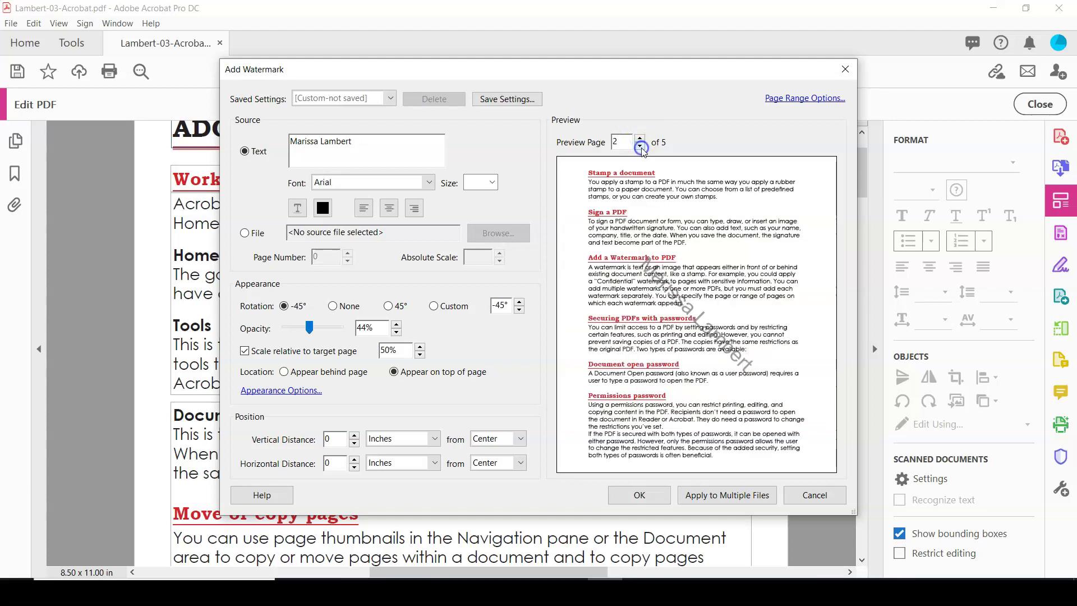
left_click(640, 147)
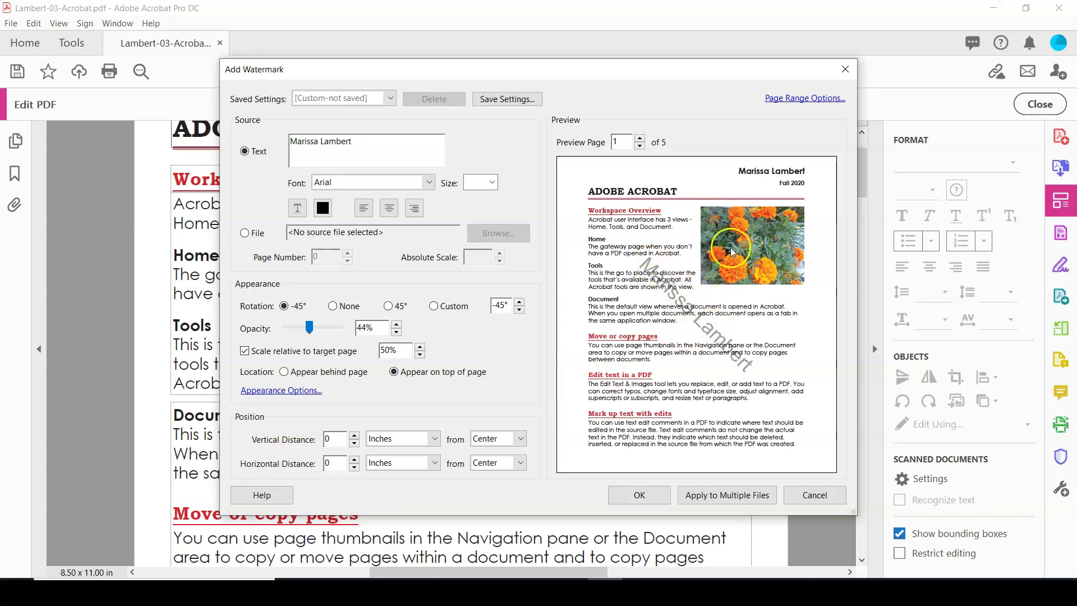
left_click(330, 374)
left_click(640, 138)
left_click(640, 138)
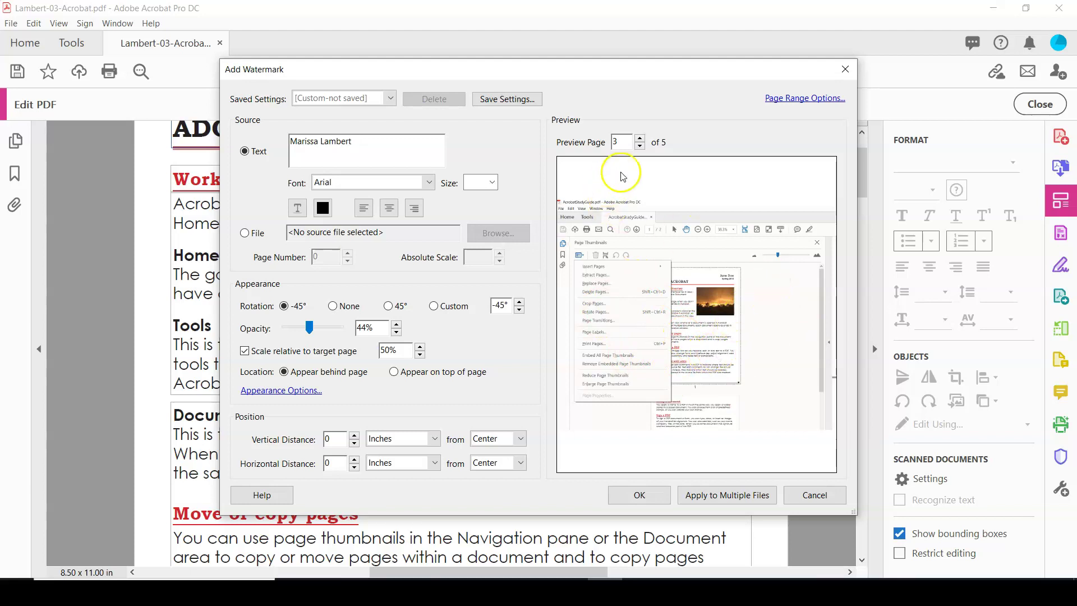
left_click(640, 137)
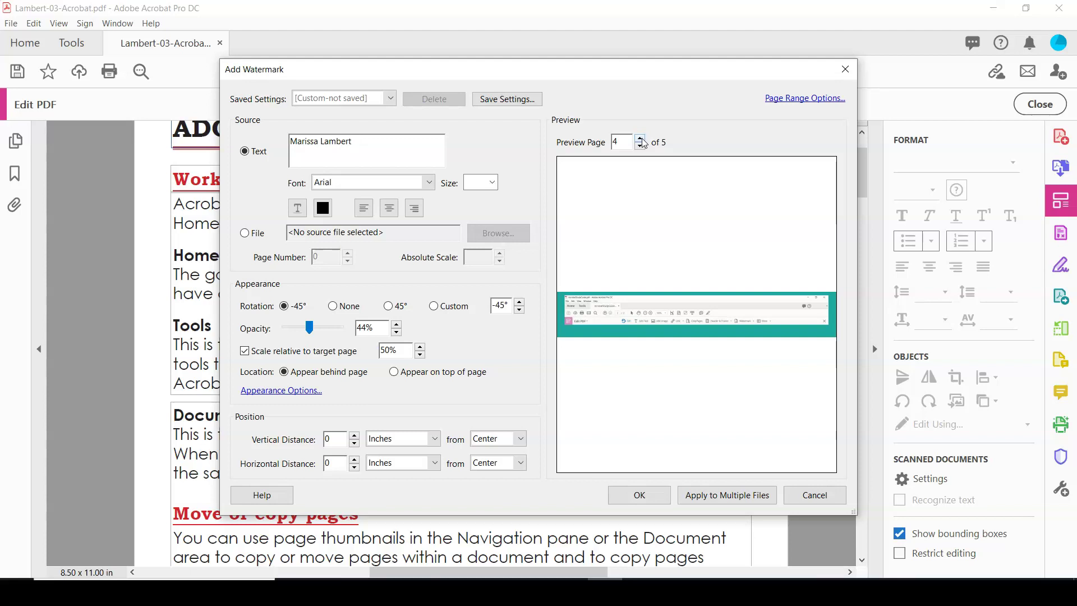
left_click(640, 146)
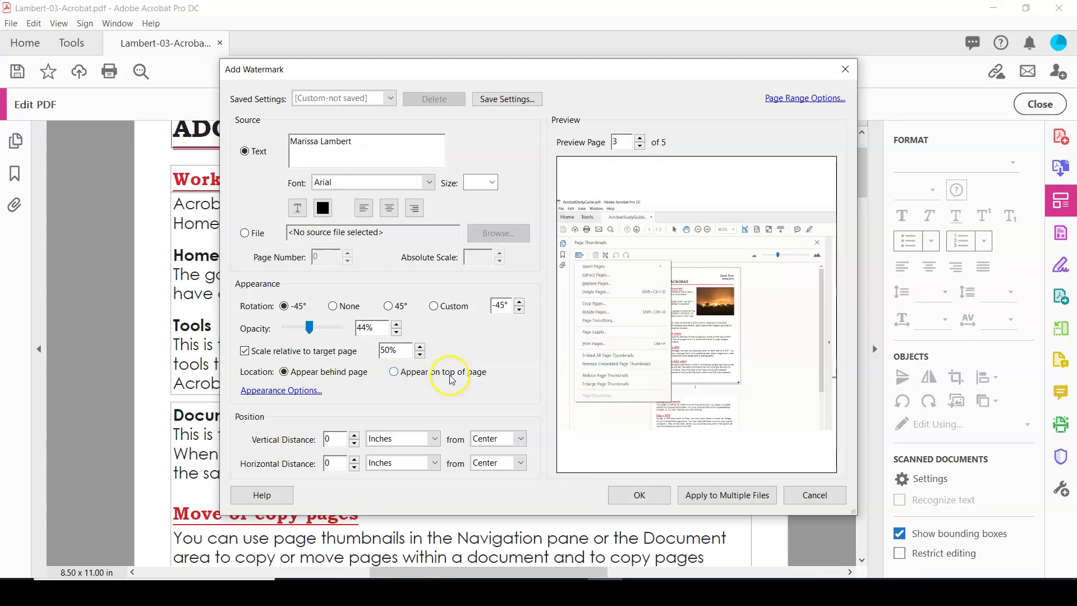
left_click(422, 378)
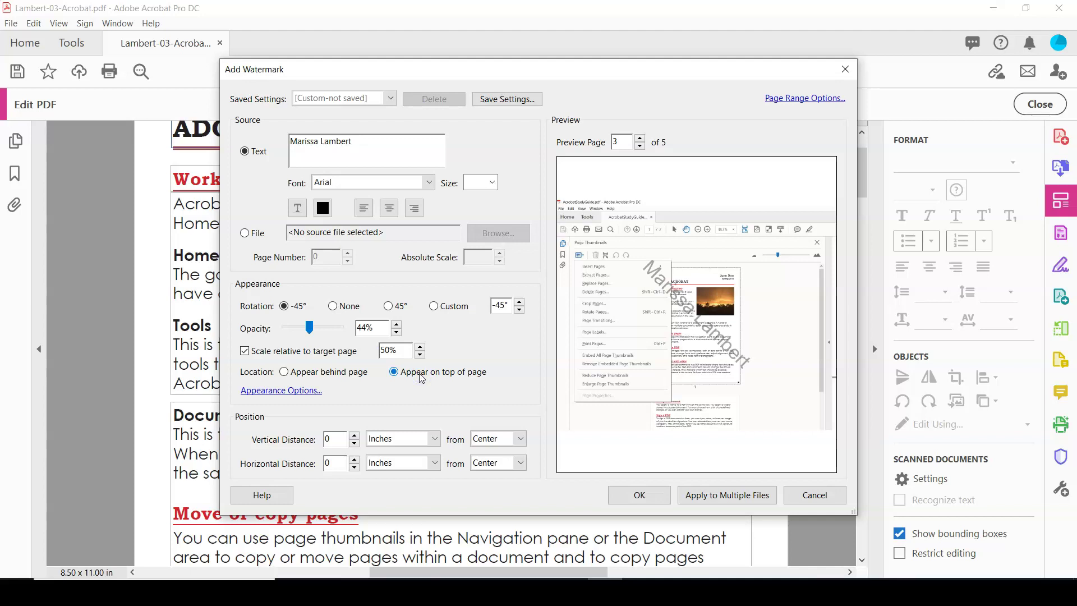
Step: Apply the diagonal name watermark and scroll through the pages to check it
left_click(640, 497)
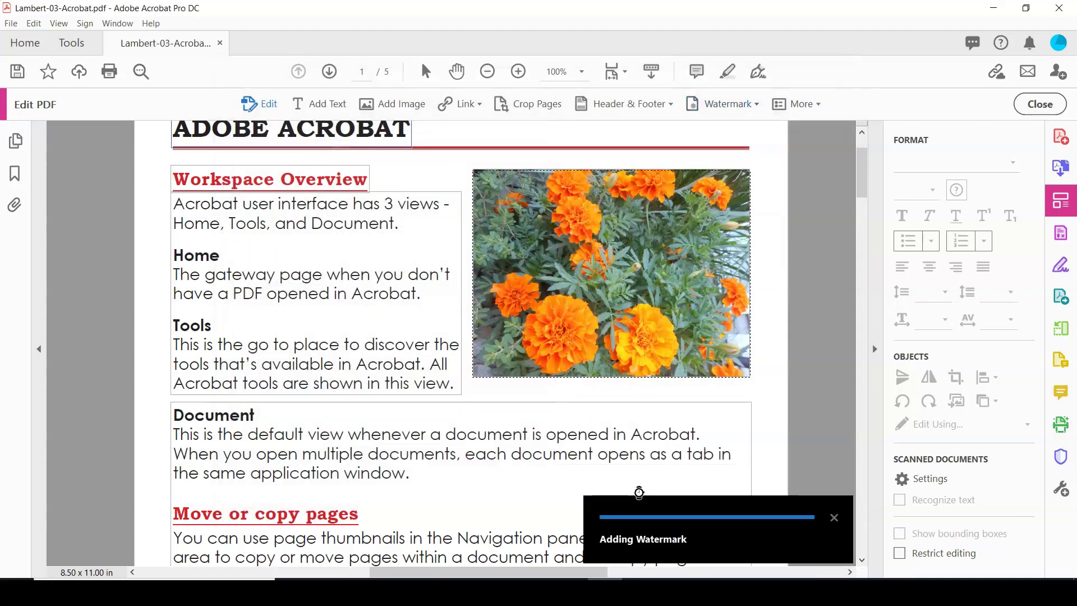
scroll(678, 448, "down", 3)
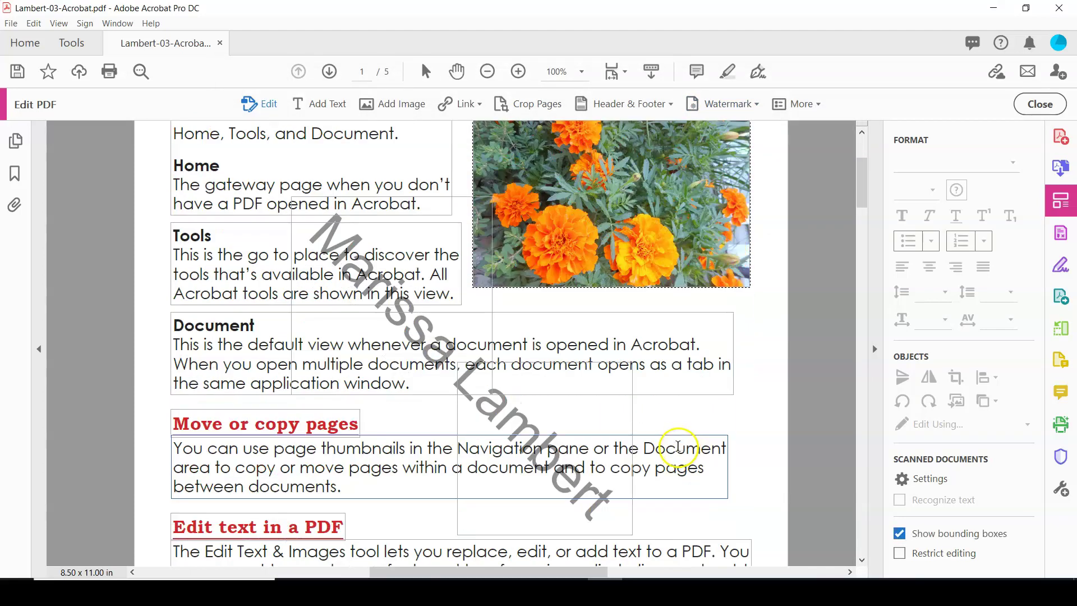
scroll(678, 448, "down", 5)
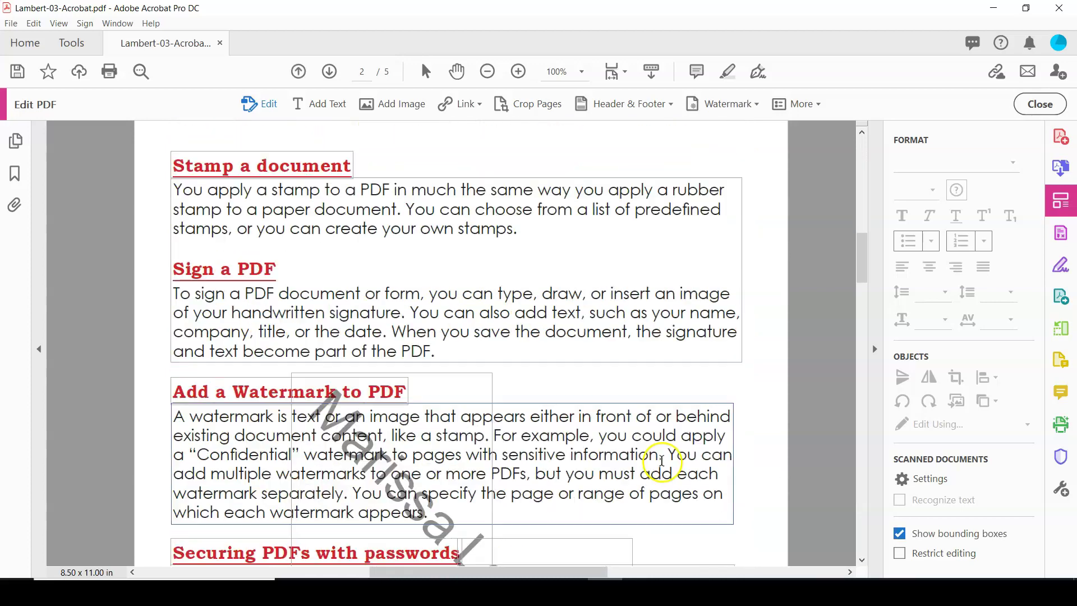
scroll(662, 461, "down", 5)
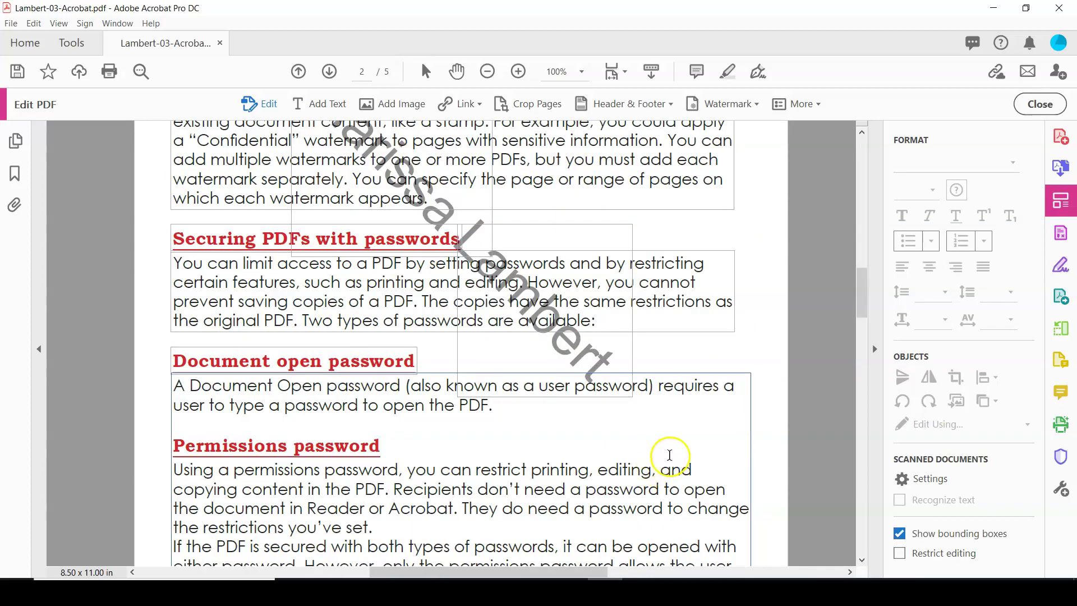
Step: Save the watermarked PDF and scroll back up the document
left_click(17, 72)
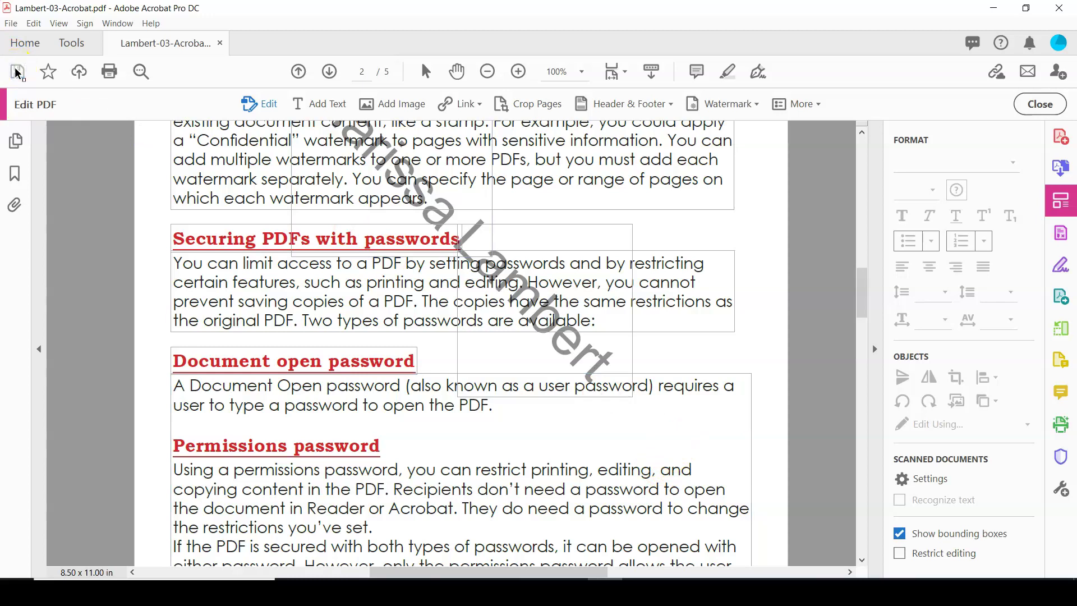
left_click(681, 361)
scroll(676, 377, "up", 2)
scroll(670, 381, "up", 3)
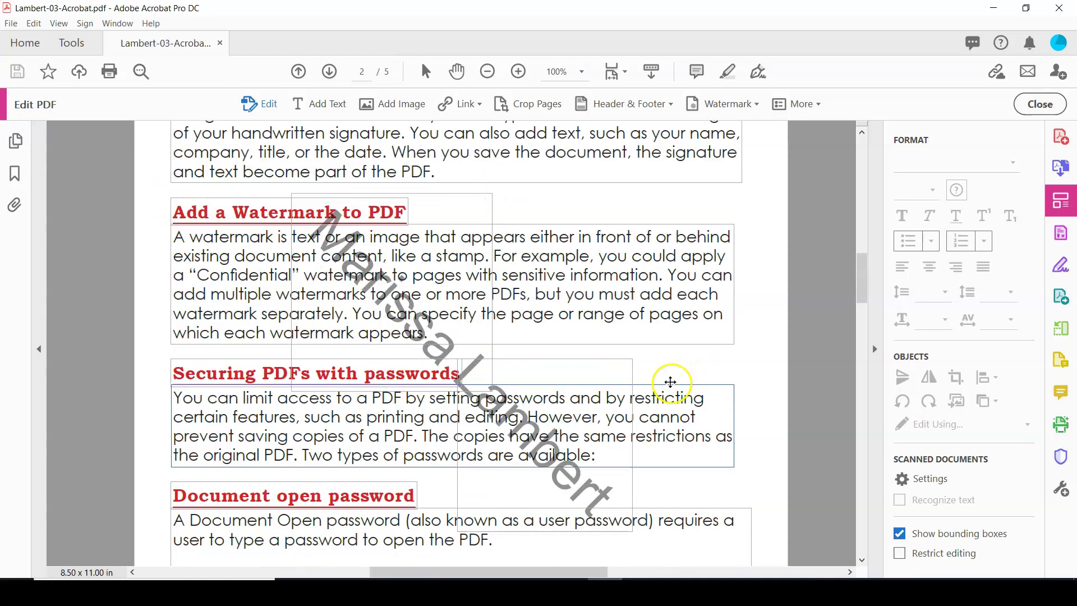
scroll(667, 385, "up", 2)
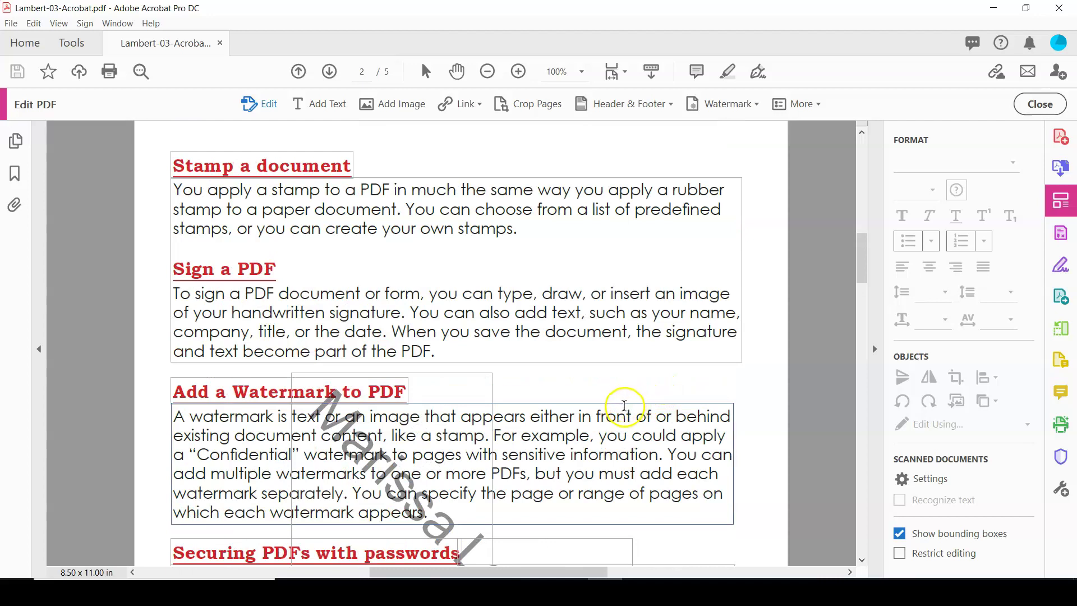
scroll(617, 406, "up", 1)
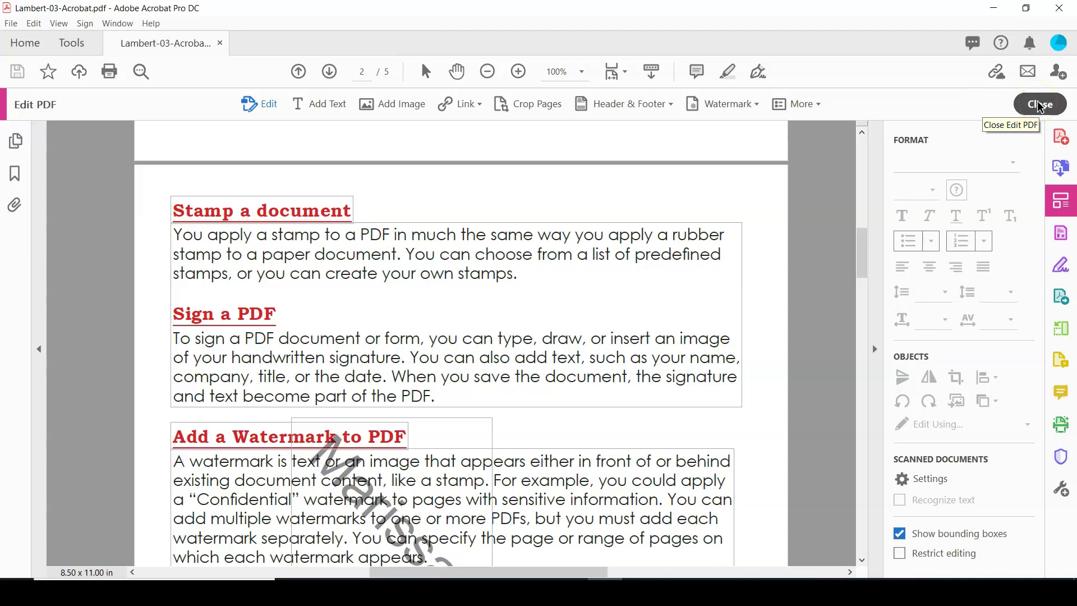
Step: Close the Edit PDF tools and open the Comment tools
left_click(1041, 104)
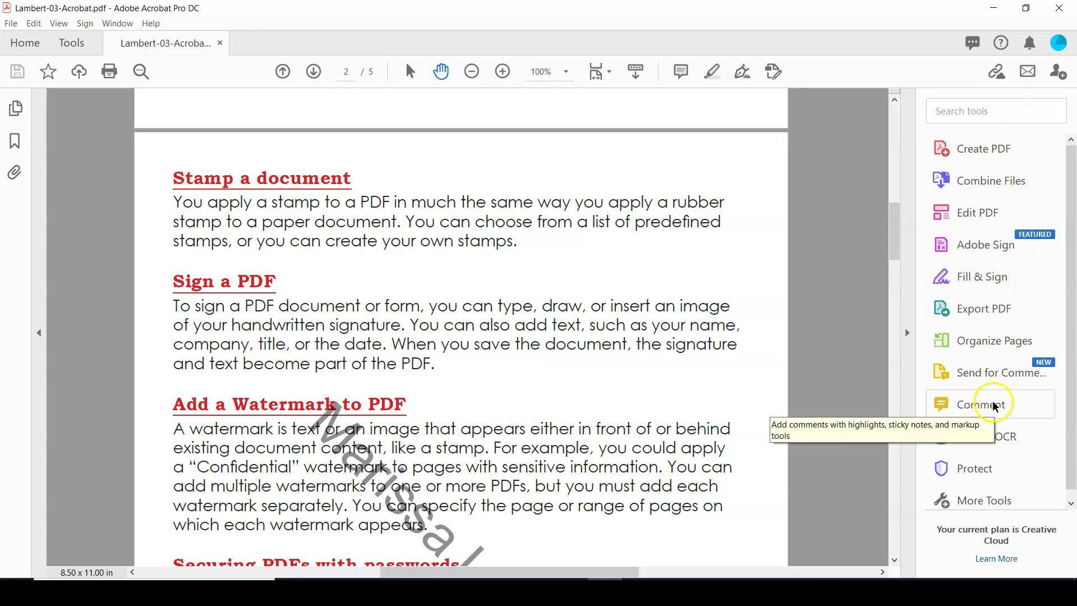
left_click(1004, 410)
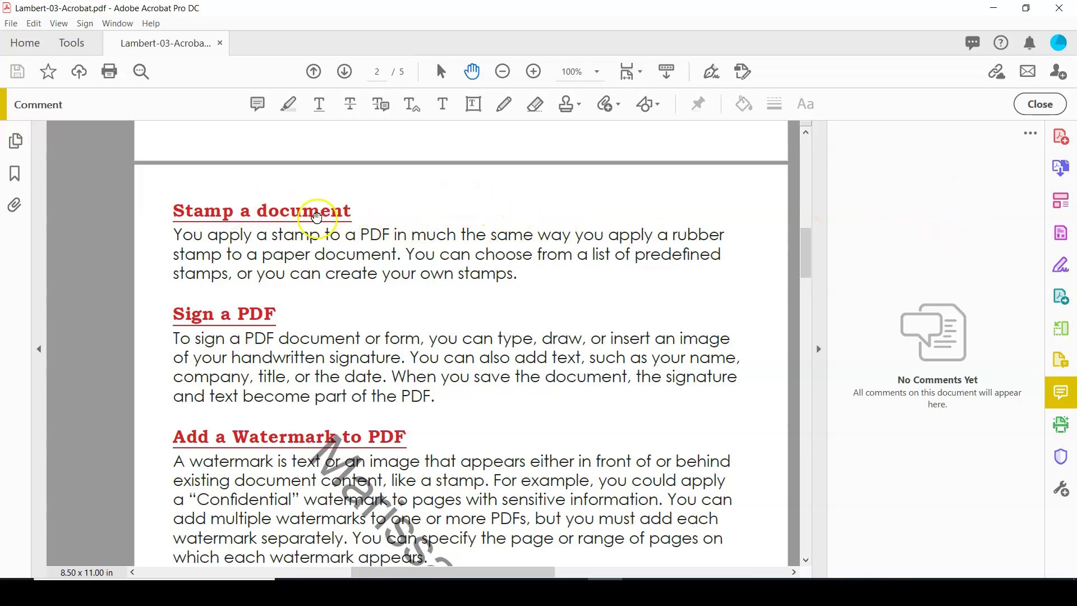
Step: Post a sticky note beside 'Stamp a document' reading 'Add a new header to page 2.'
left_click(257, 105)
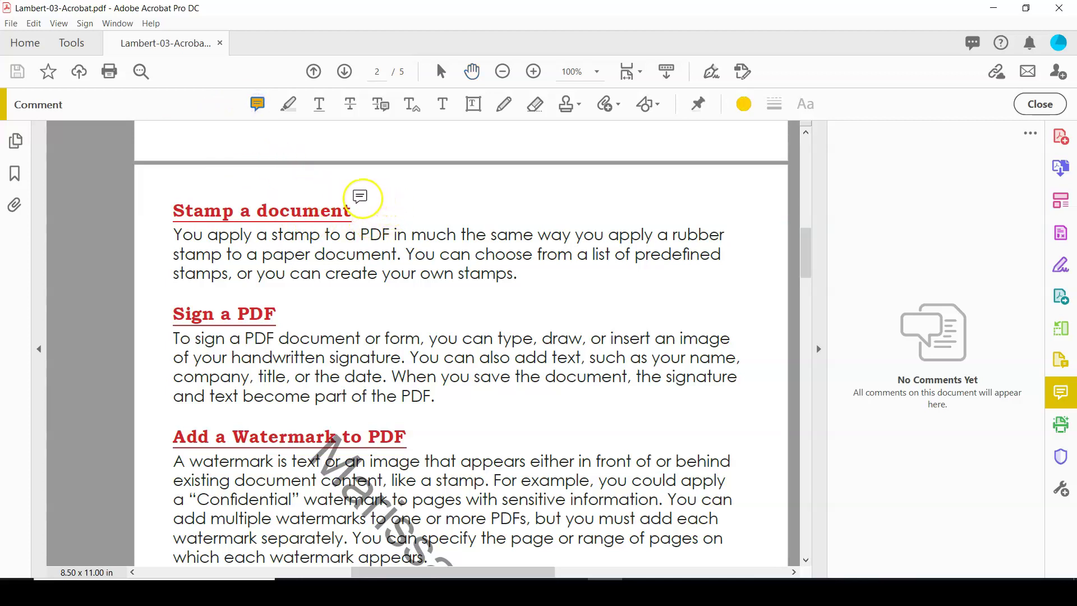
left_click(360, 197)
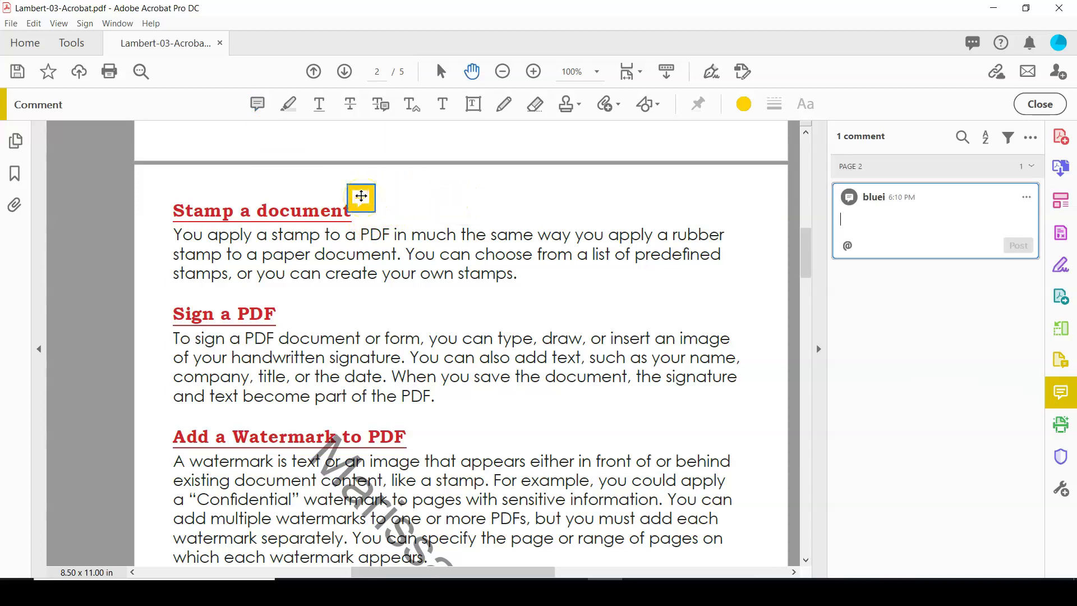
mouse_move(361, 195)
left_mouse_down()
mouse_move(397, 194)
mouse_move(368, 195)
left_mouse_up()
left_click(381, 196)
left_click(921, 221)
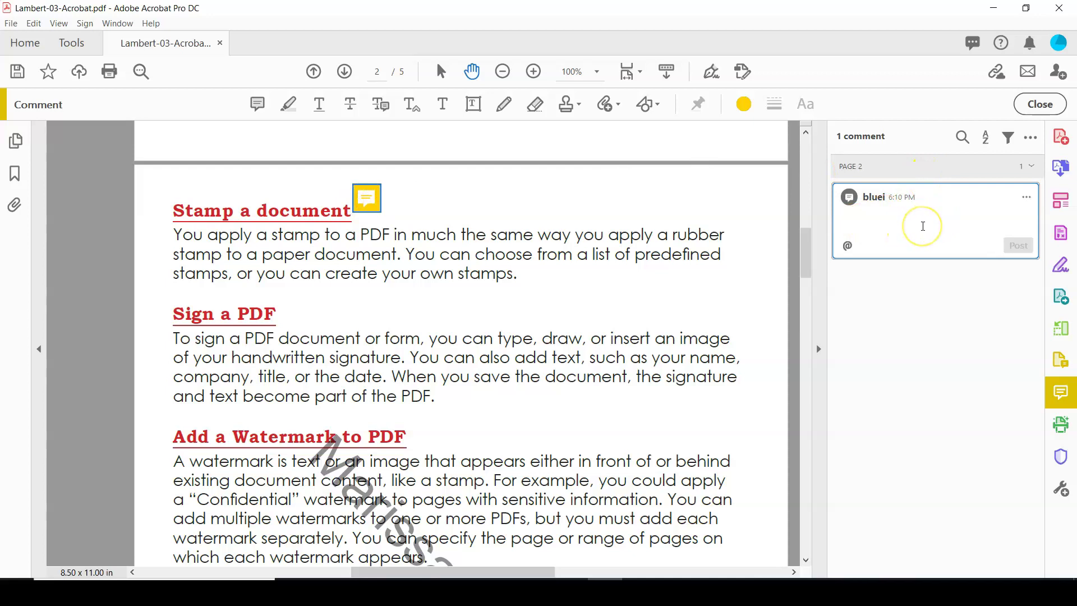
left_click(925, 224)
type("Add a new ")
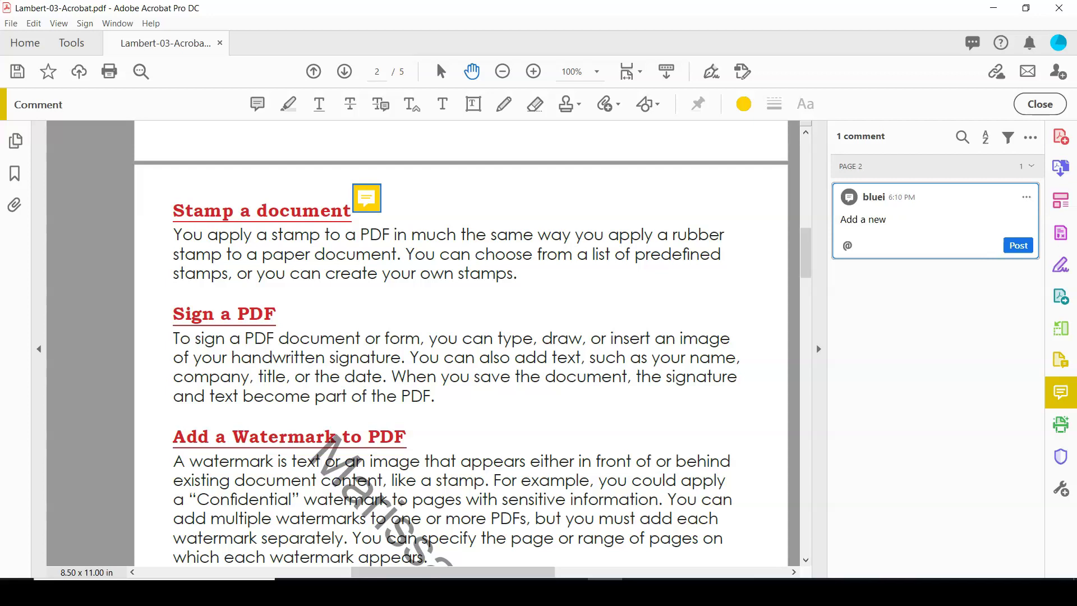
type("header to page 2.")
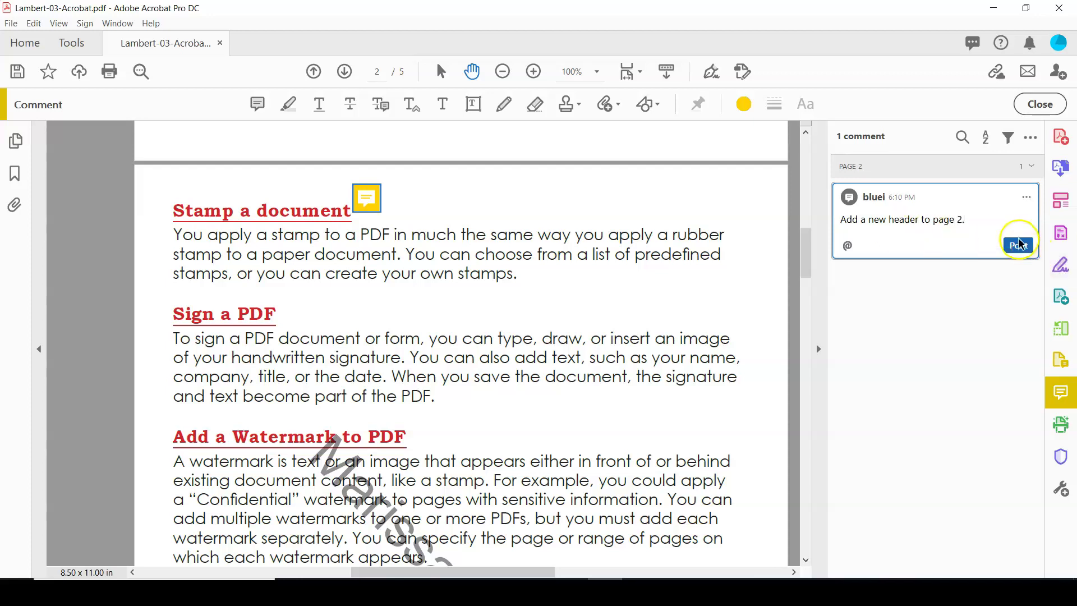
left_click(1017, 246)
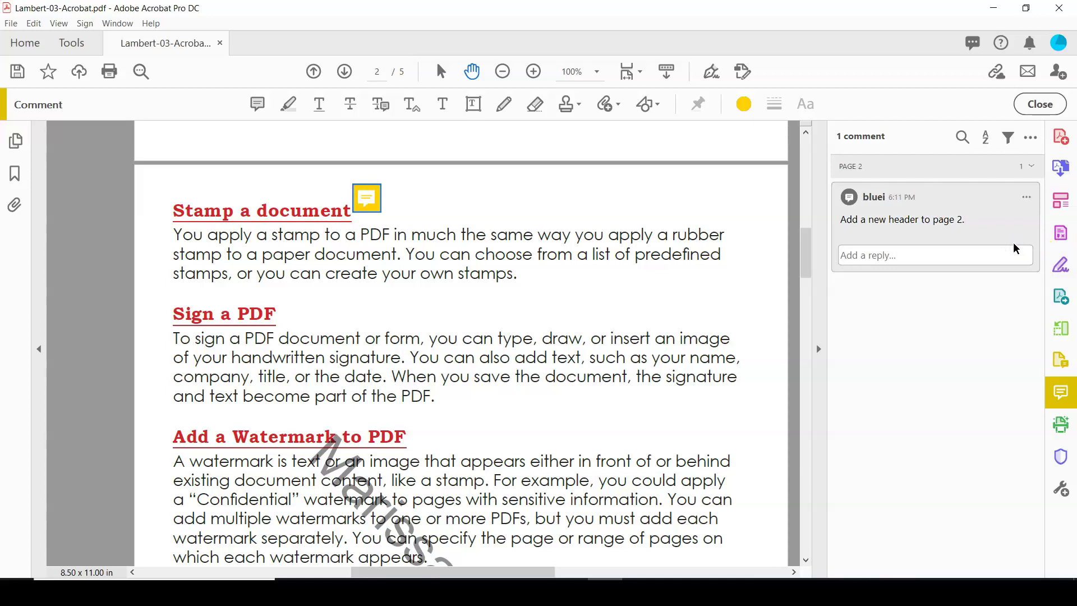
left_click(287, 106)
Step: Strike through the 'Sign a PDF' heading with a replace-text comment reading 'Signatures'
left_click(380, 106)
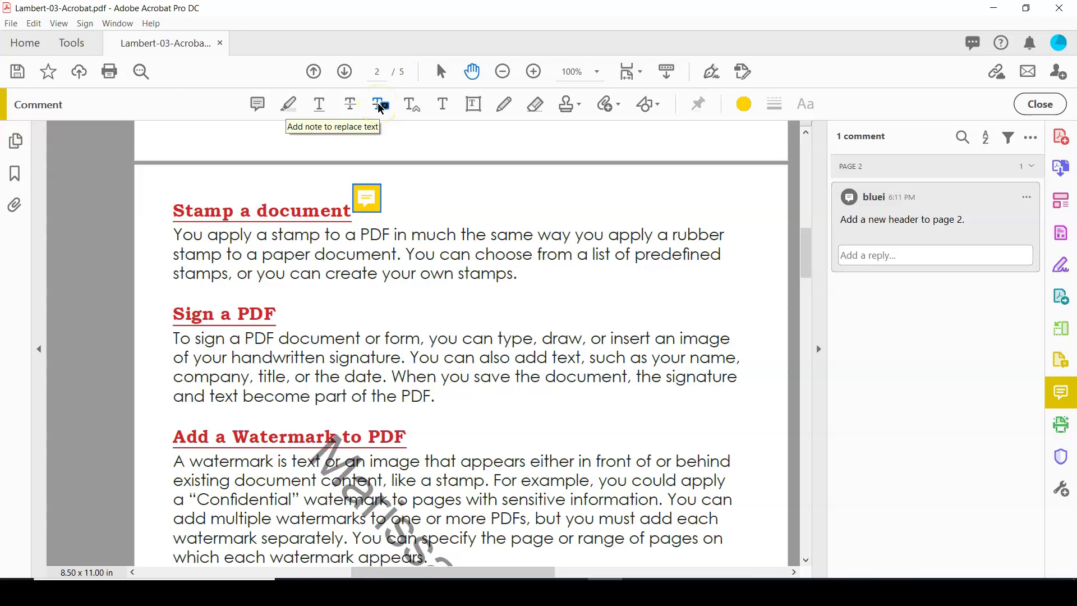
left_click(412, 105)
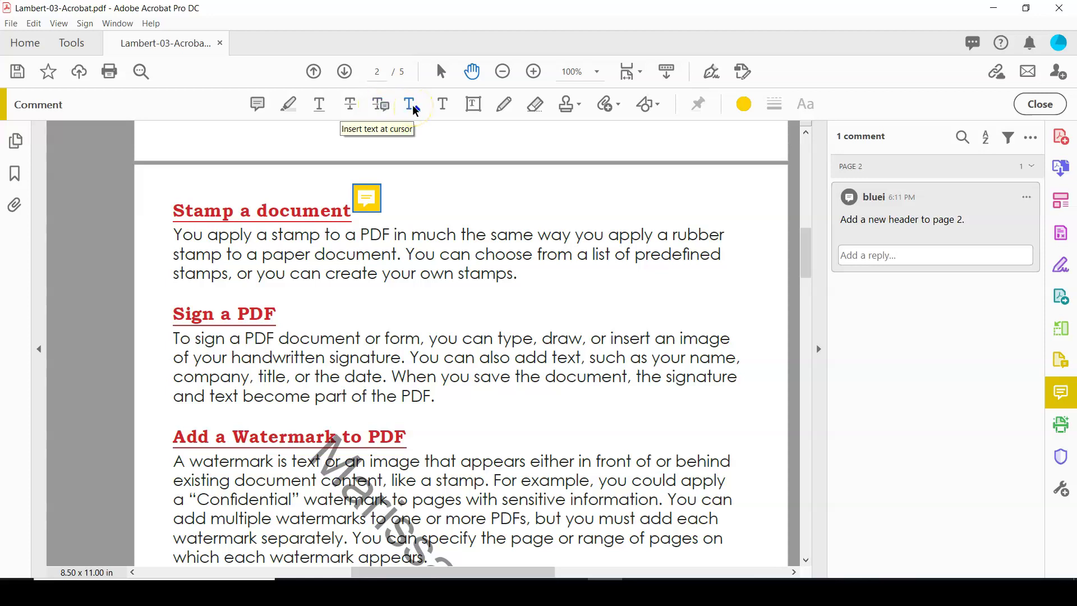
left_click(269, 104)
left_click(373, 106)
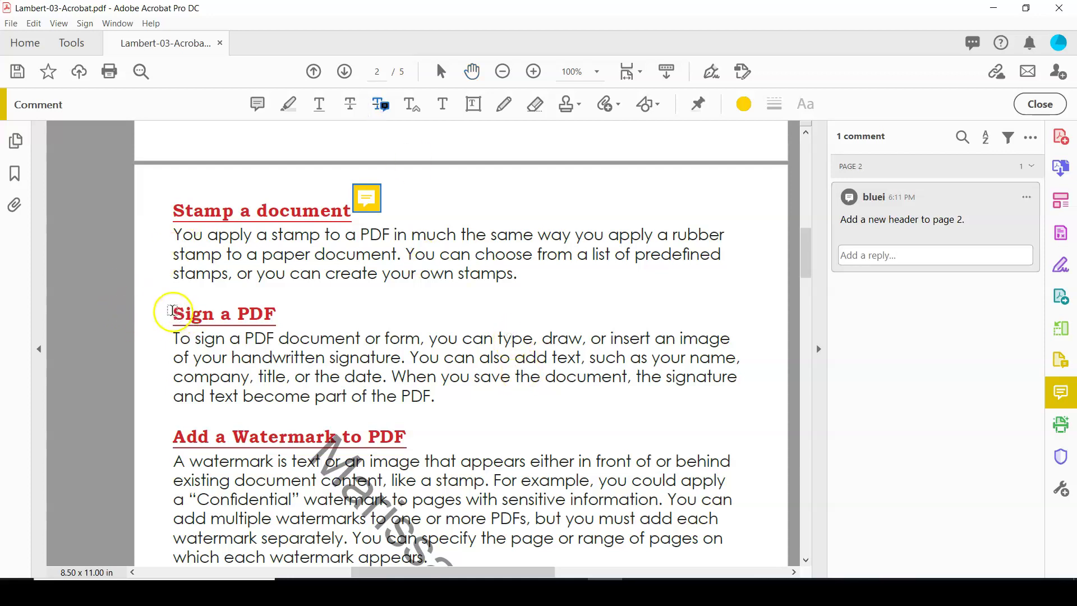
left_click_drag(173, 313, 276, 319)
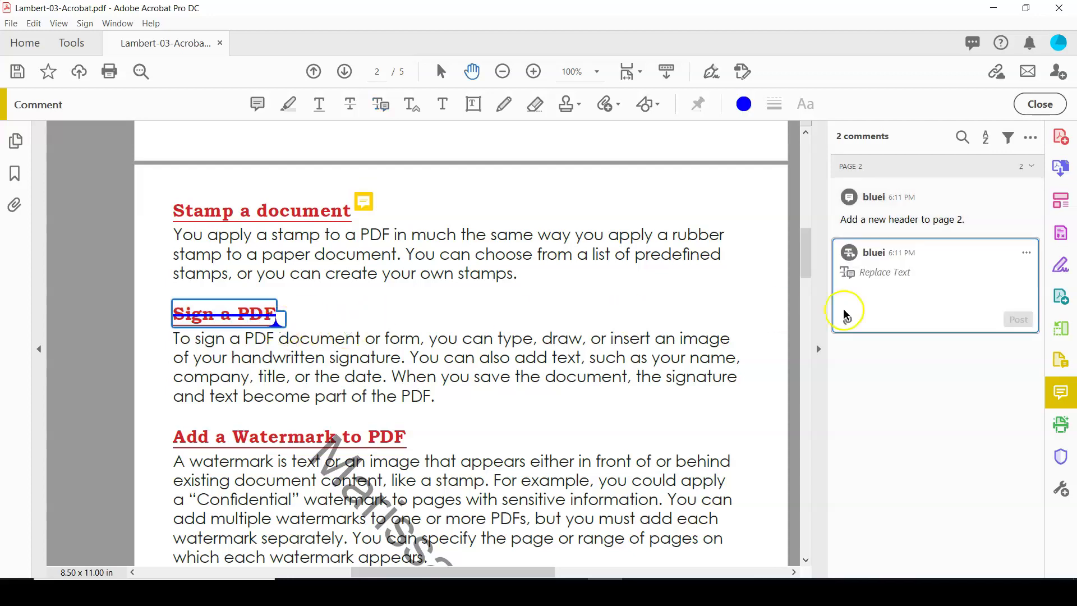
left_click(894, 298)
type("Signatt")
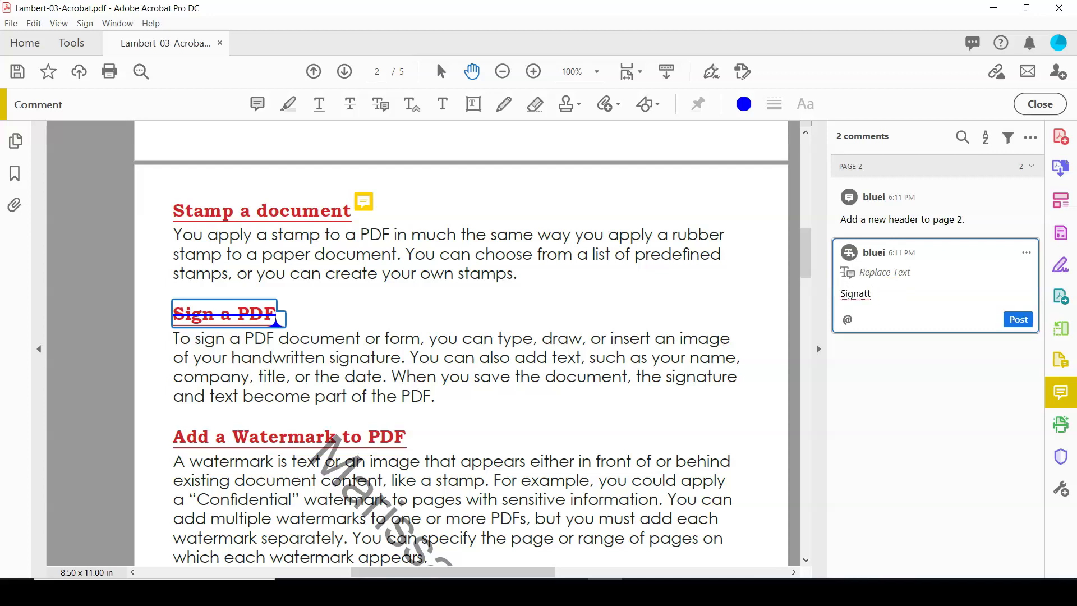
key("BackSpace")
type("ures")
left_click(1019, 318)
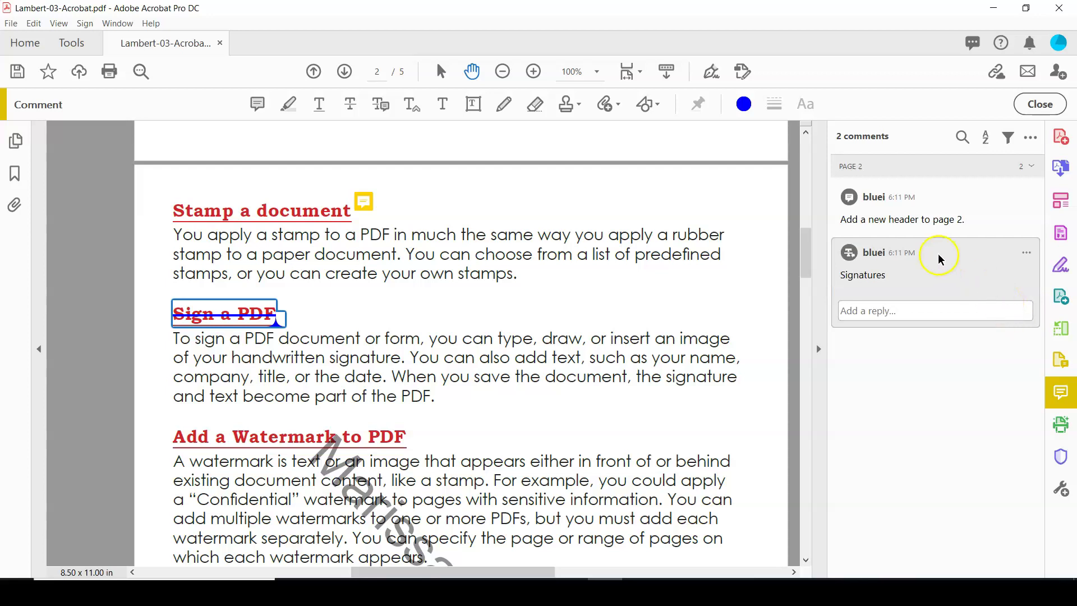
Step: Place a Standard Business APPROVED stamp right of the Stamp a document paragraph, skipping identity setup
left_click(576, 103)
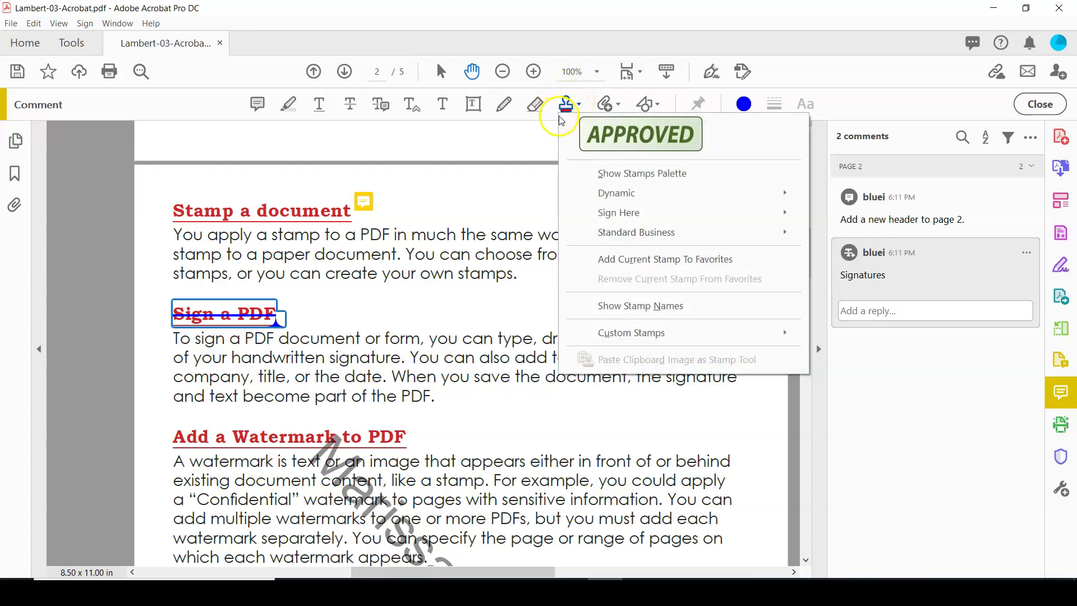
mouse_move(613, 193)
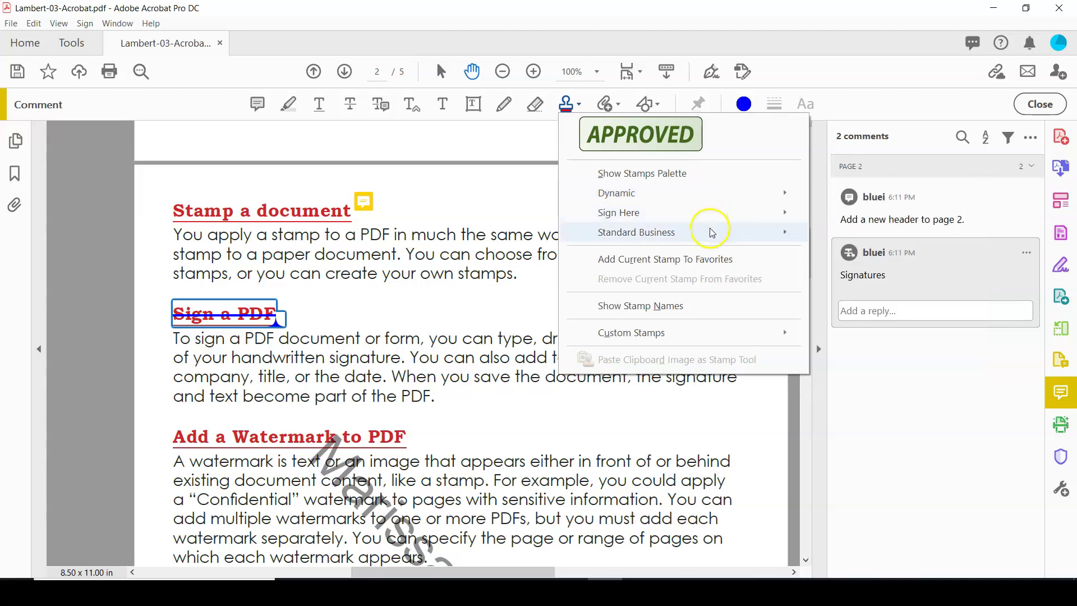
mouse_move(711, 233)
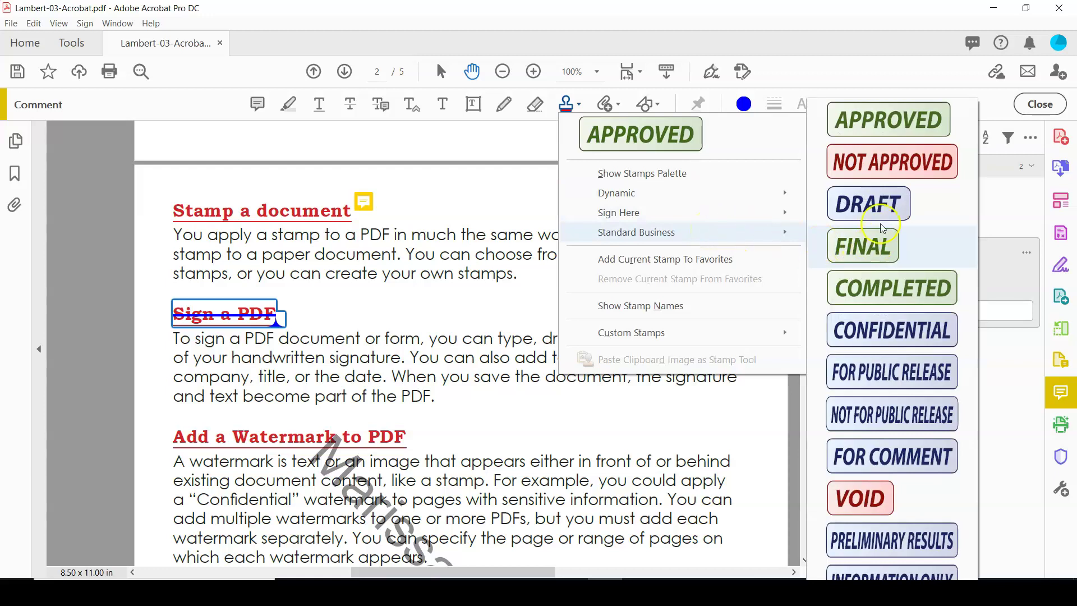
left_click(891, 123)
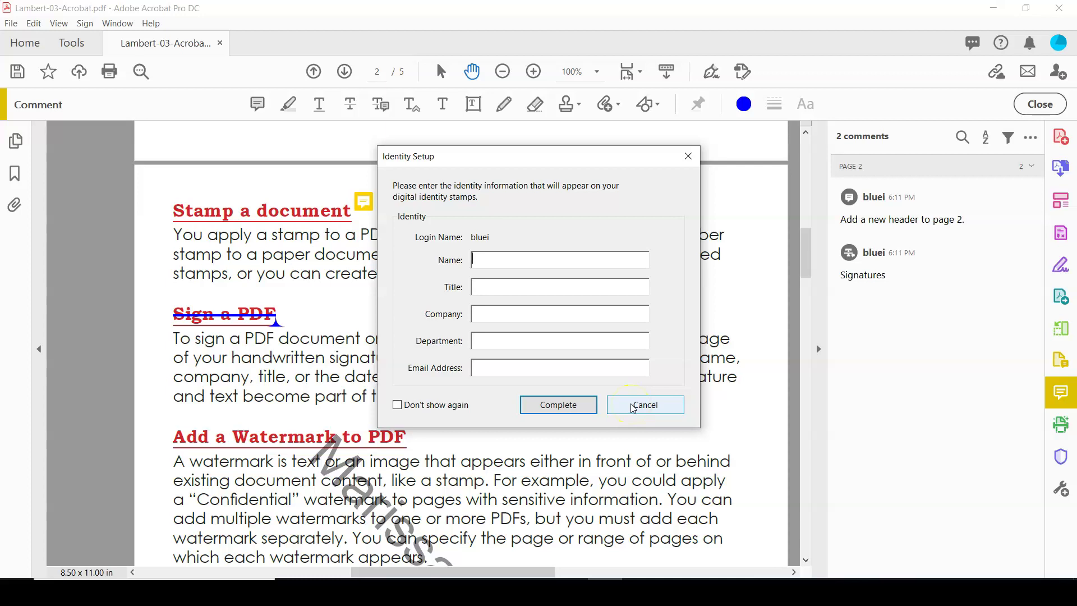
left_click(633, 408)
left_click(641, 405)
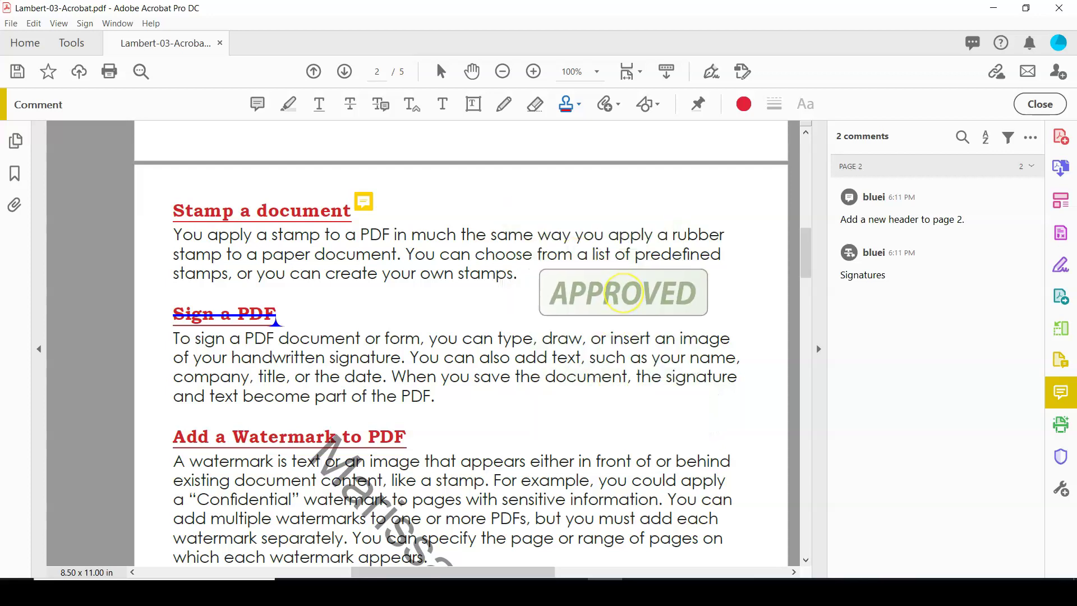
left_click(623, 292)
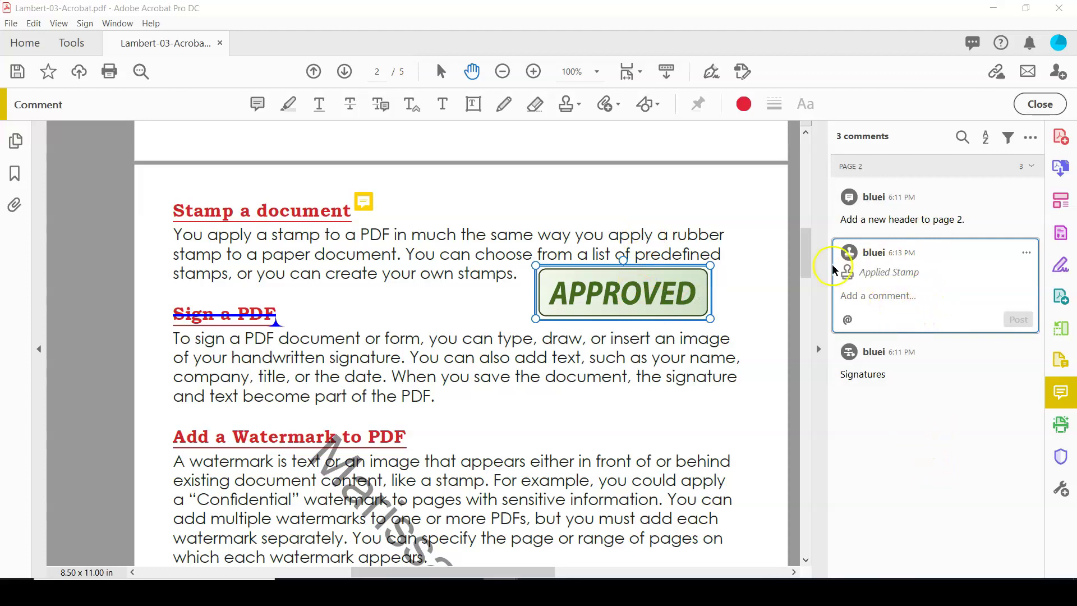
Step: Close the commenting tools and save the PDF with its comments and stamp
left_click(1030, 106)
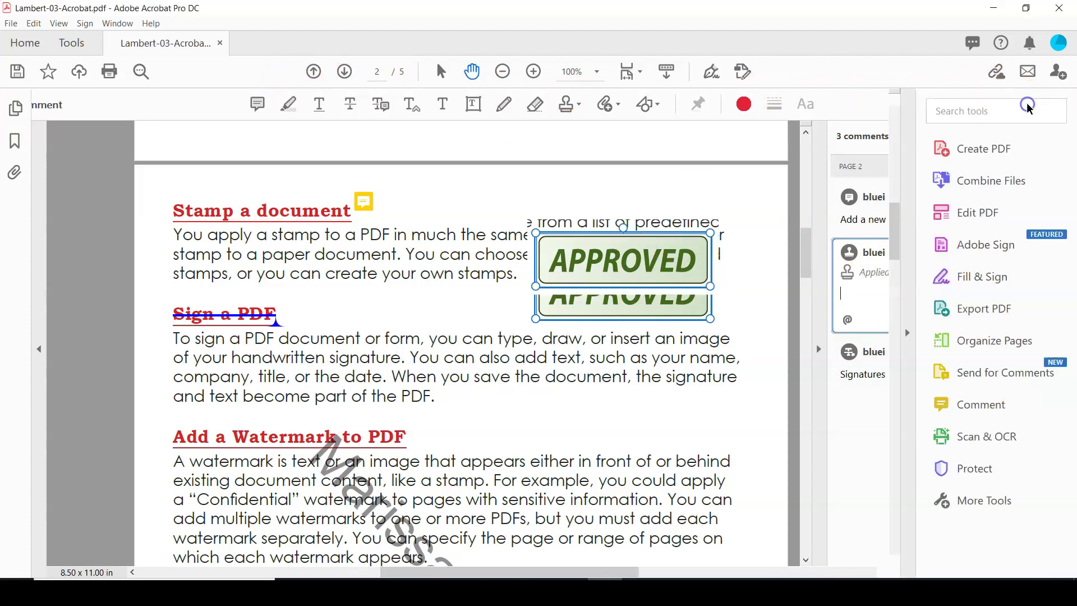
left_click(15, 72)
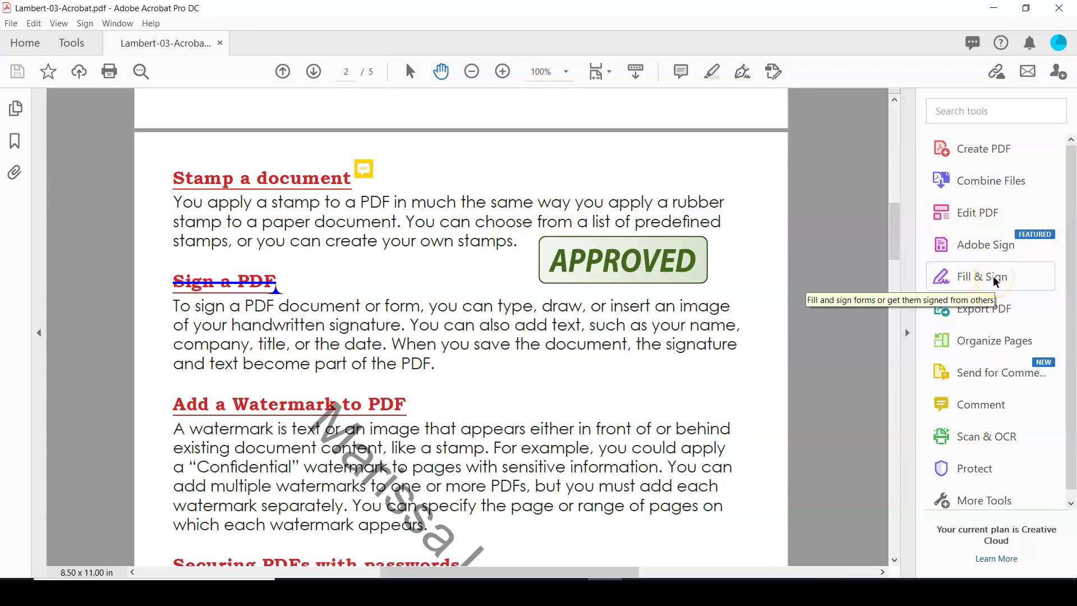
Step: Start Fill & Sign for yourself and zoom page 2 to 100%, centred on both sections
left_click(995, 278)
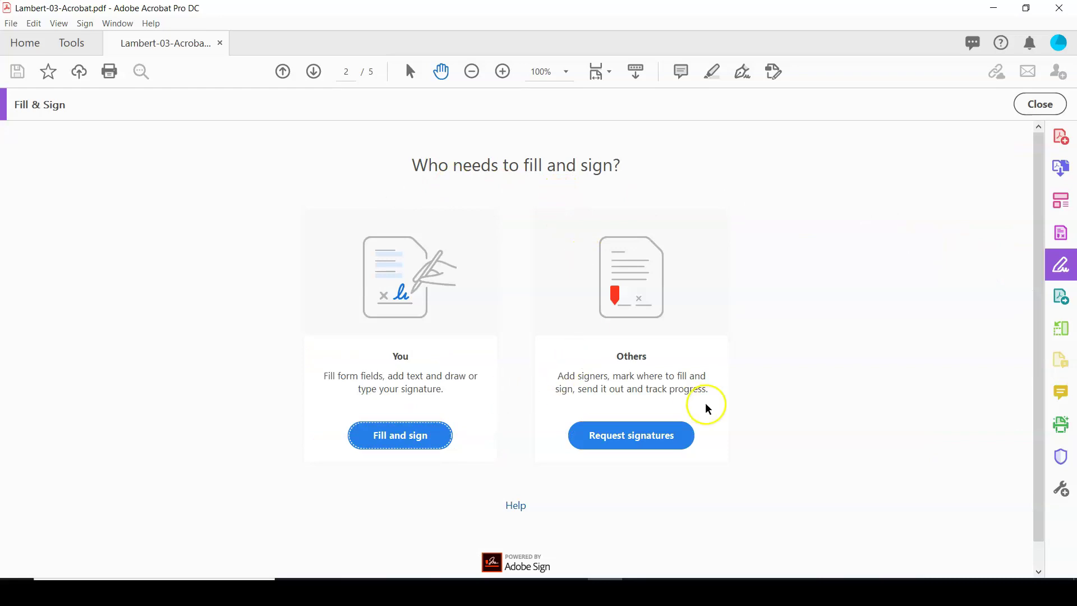
left_click(393, 443)
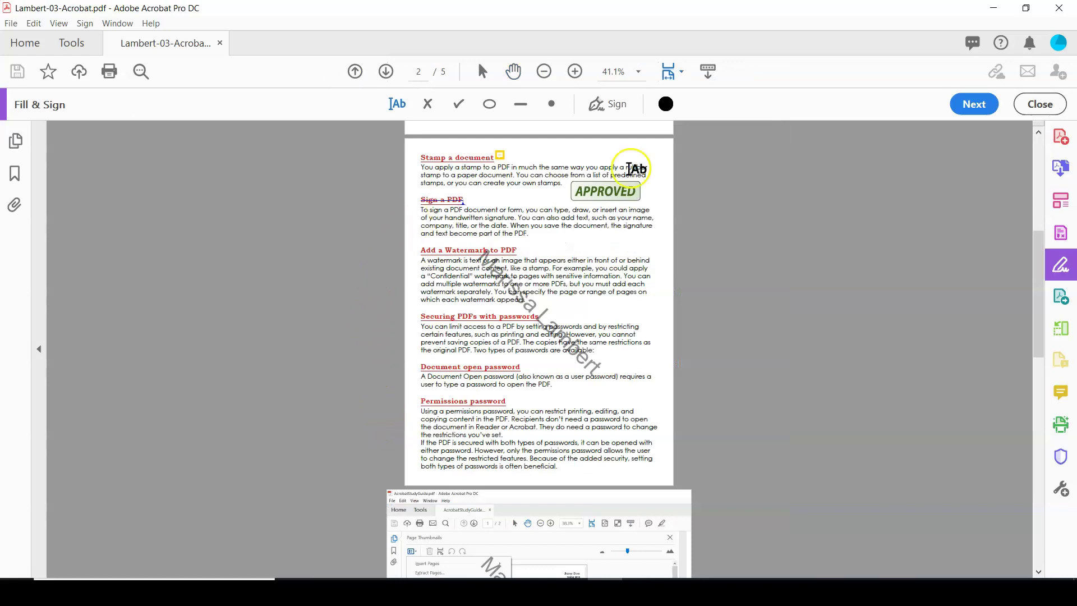
left_click(574, 71)
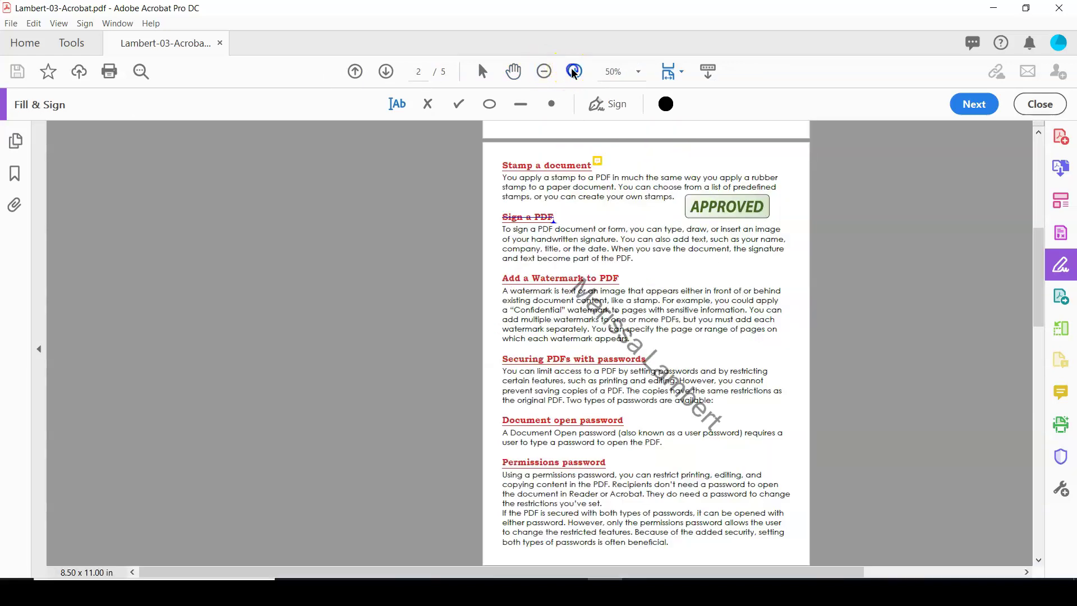
left_click(575, 71)
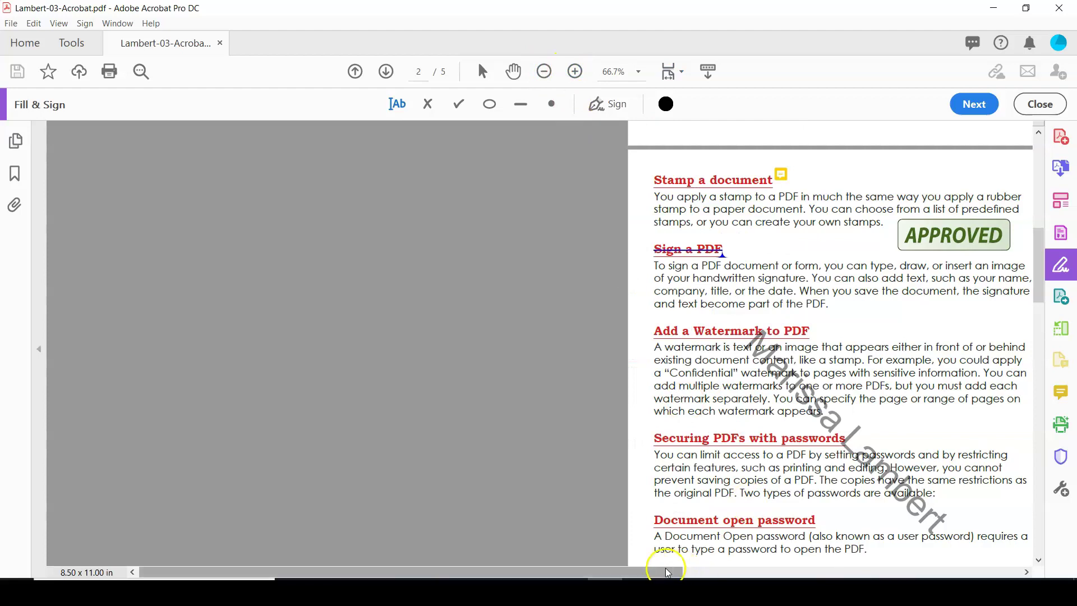
left_click_drag(668, 572, 847, 564)
left_click(575, 72)
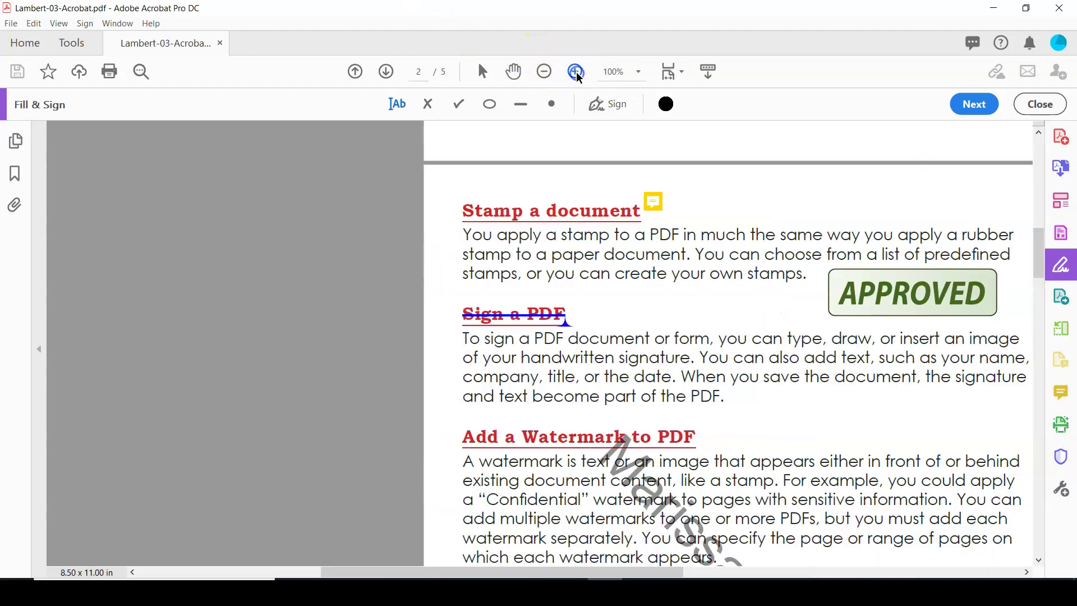
left_click_drag(654, 572, 761, 564)
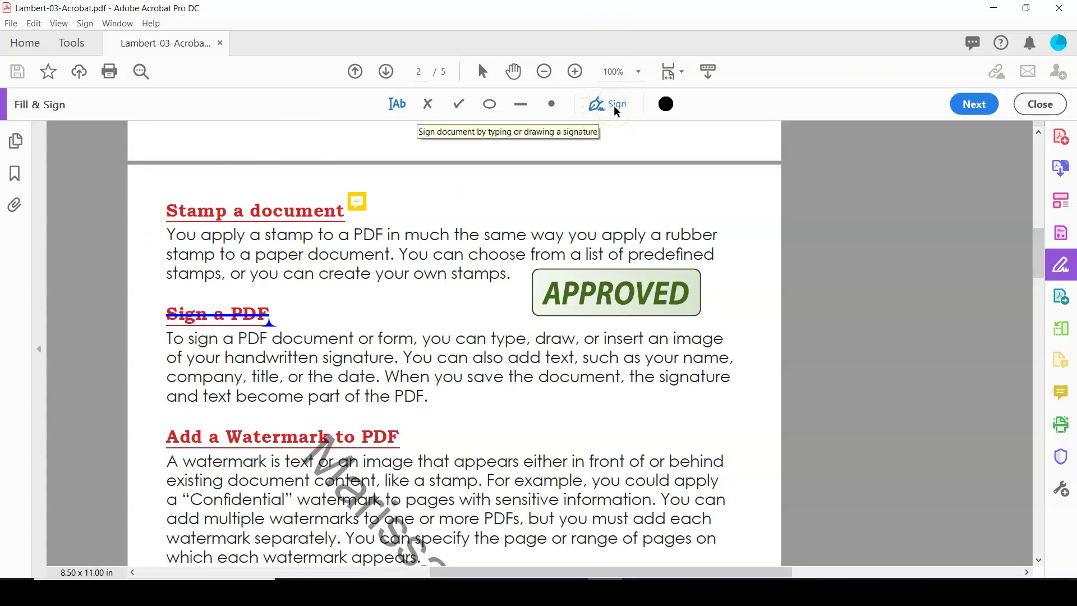
Step: Place the saved typed signature on page 2 just above the APPROVED stamp
left_click(615, 110)
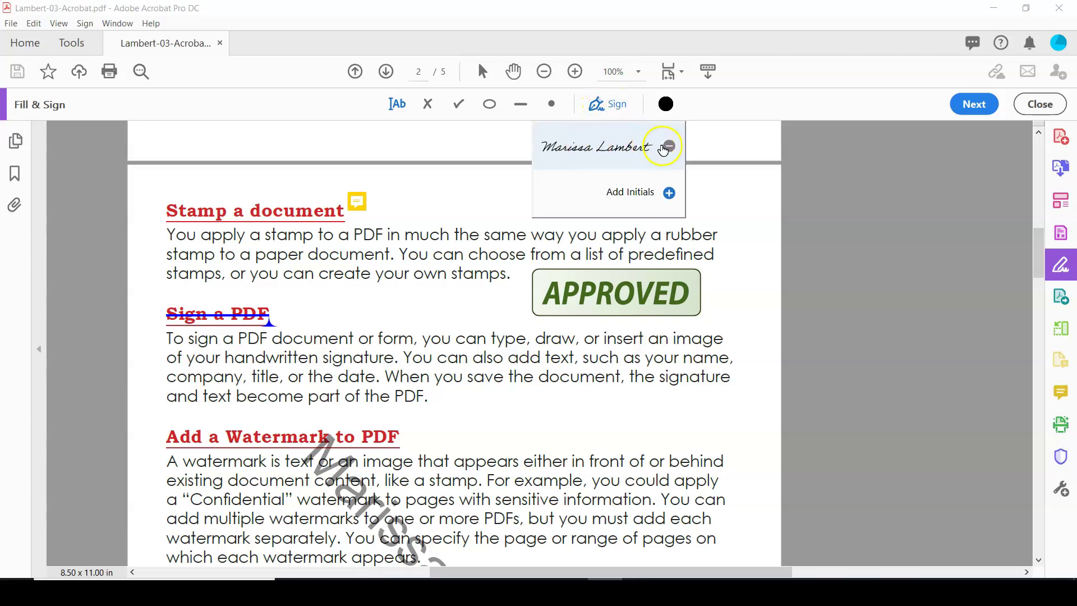
left_click(629, 148)
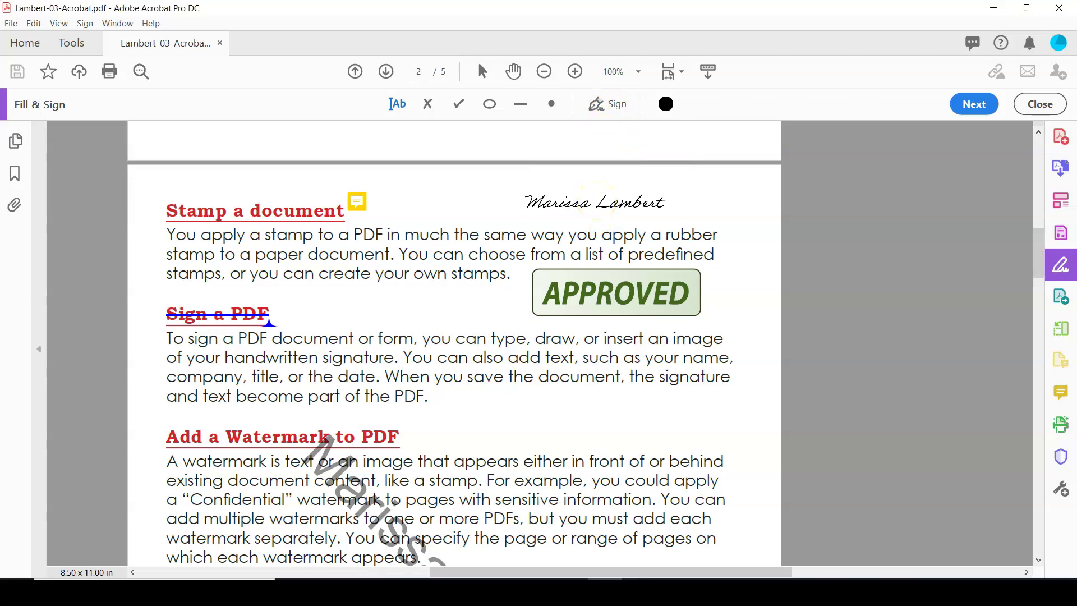
left_click(596, 202)
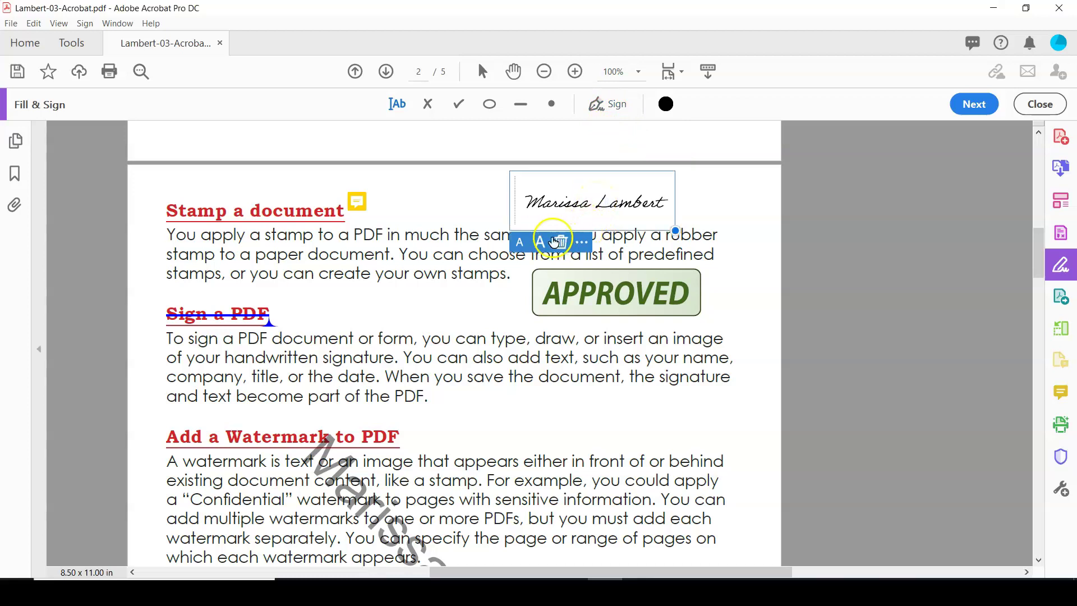
Step: Start adding initials, browse other lettering styles, then cancel without adding them
left_click(607, 105)
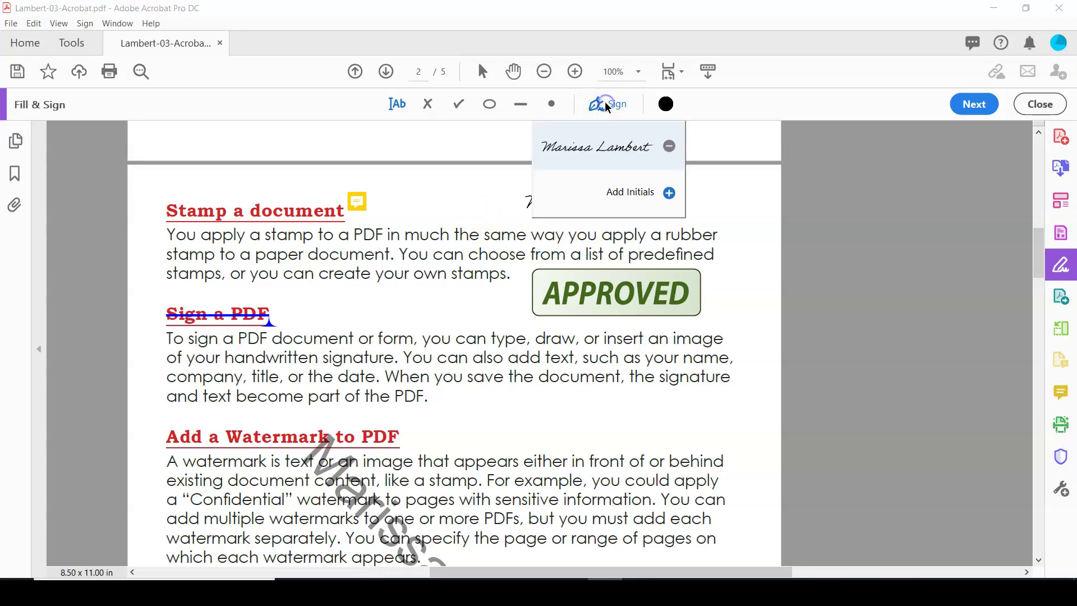
left_click(672, 194)
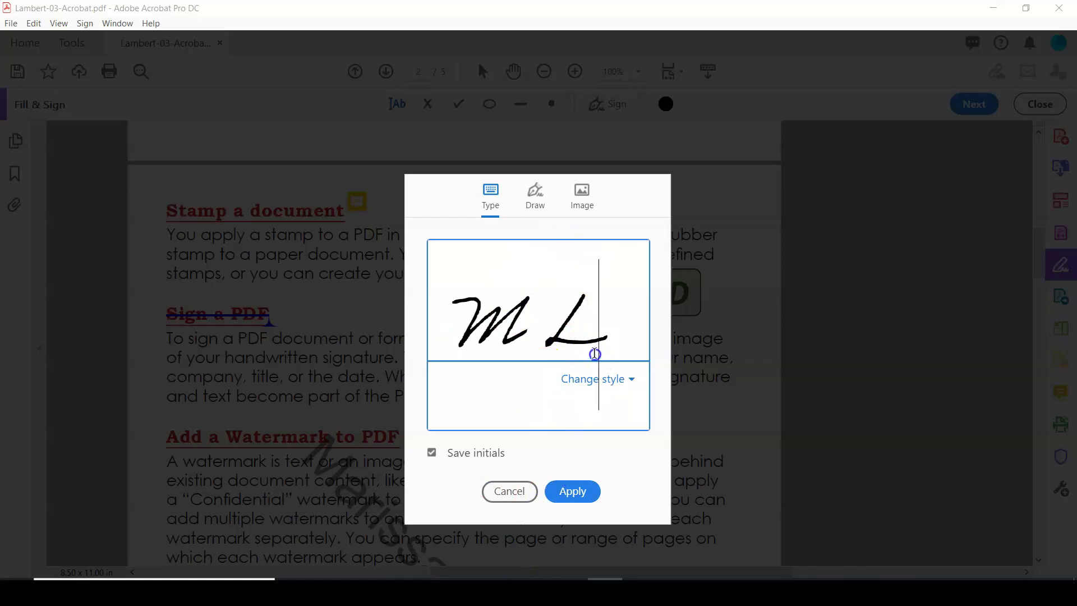
left_click(619, 379)
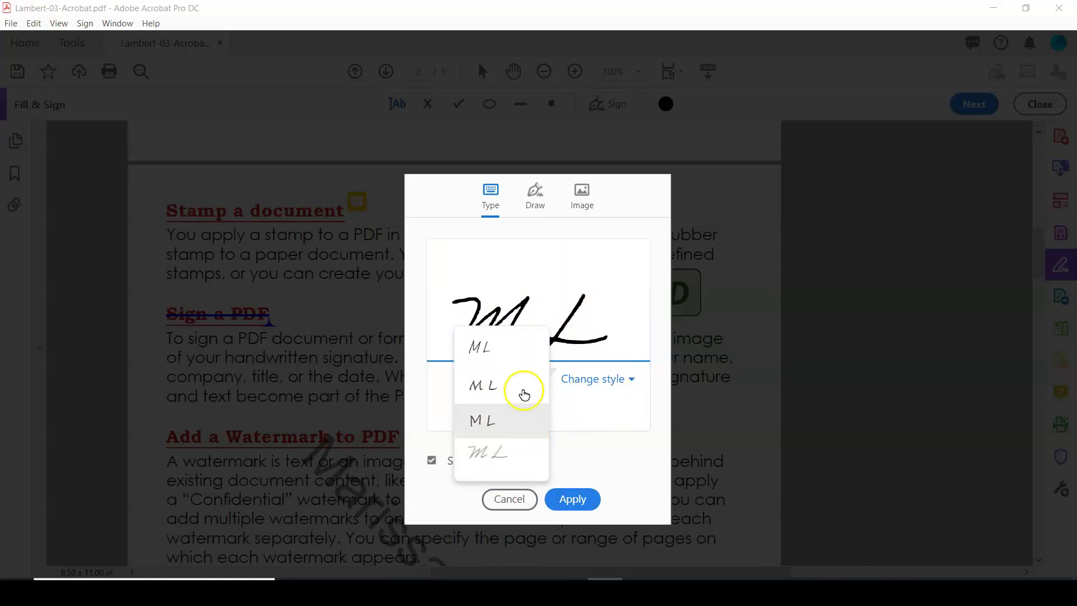
left_click(524, 502)
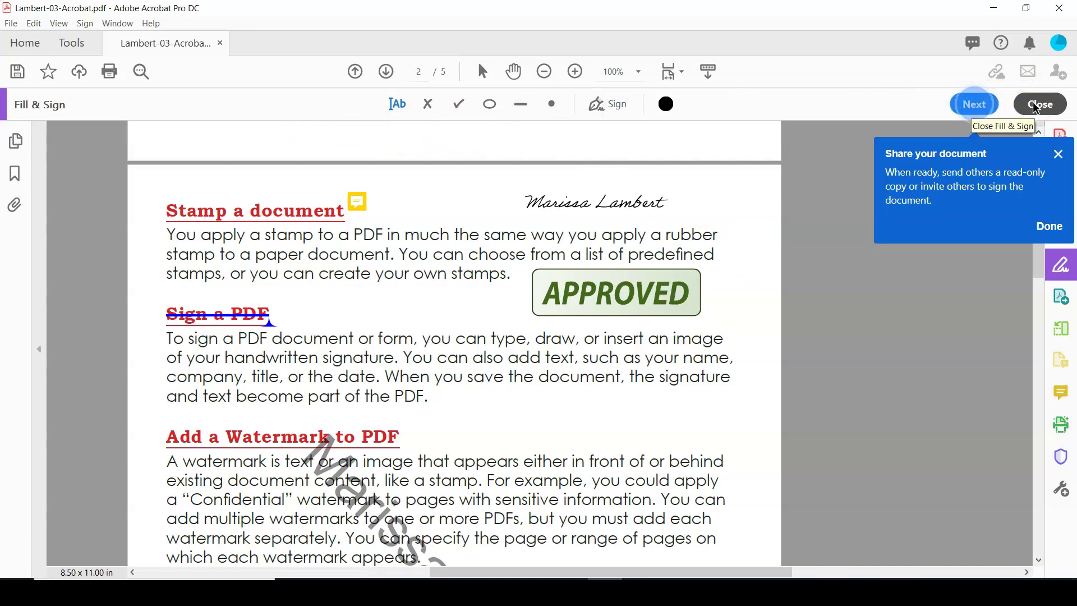
Step: Close the Fill & Sign tools and save the signed Lambert-03-Acrobat.pdf
left_click(1036, 107)
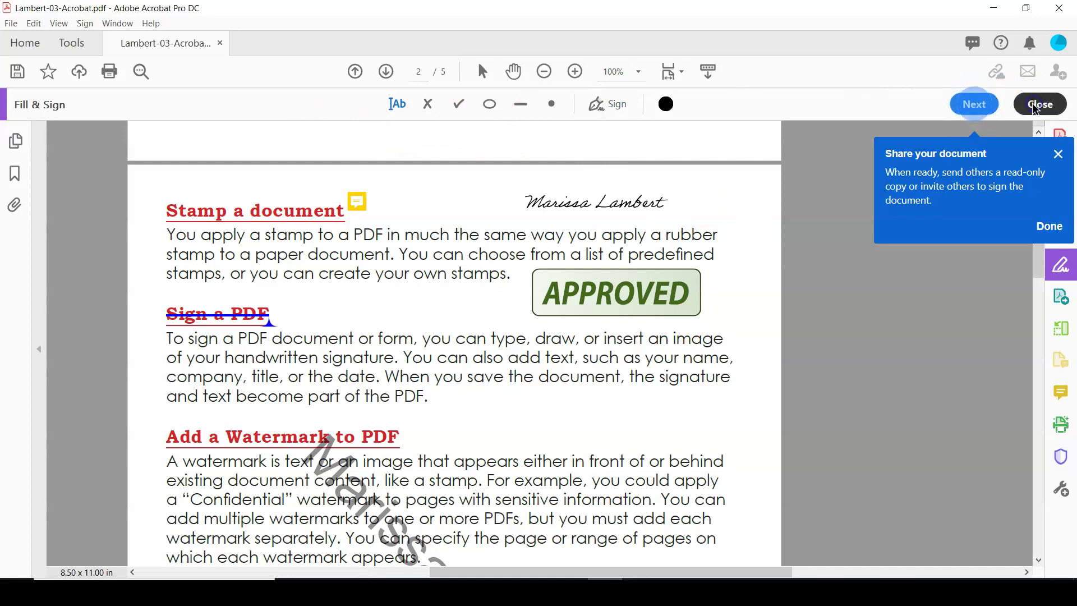
left_click(961, 104)
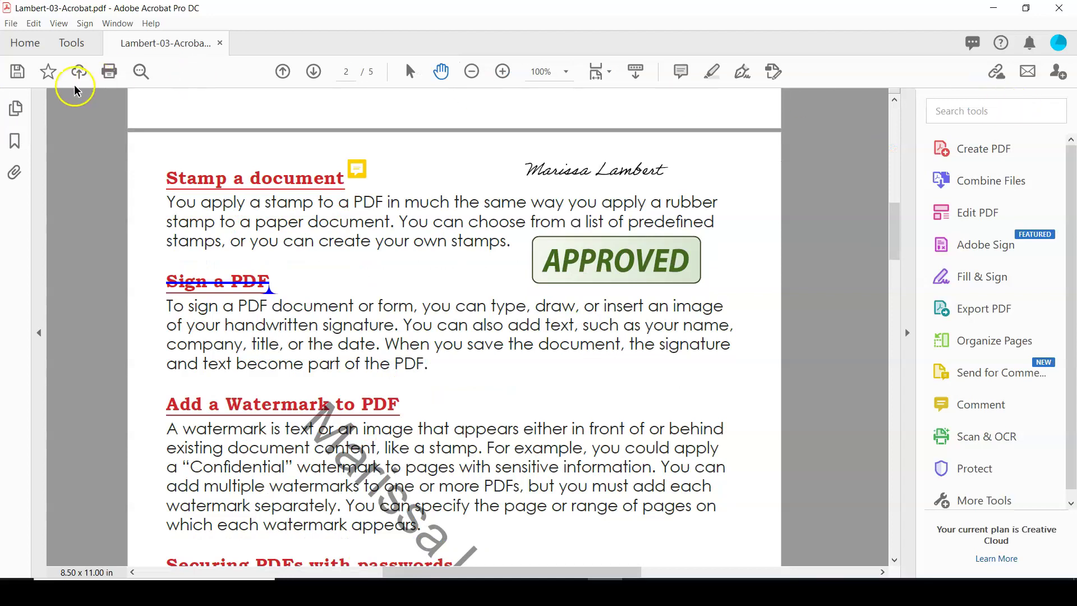
left_click(17, 73)
left_click(103, 181)
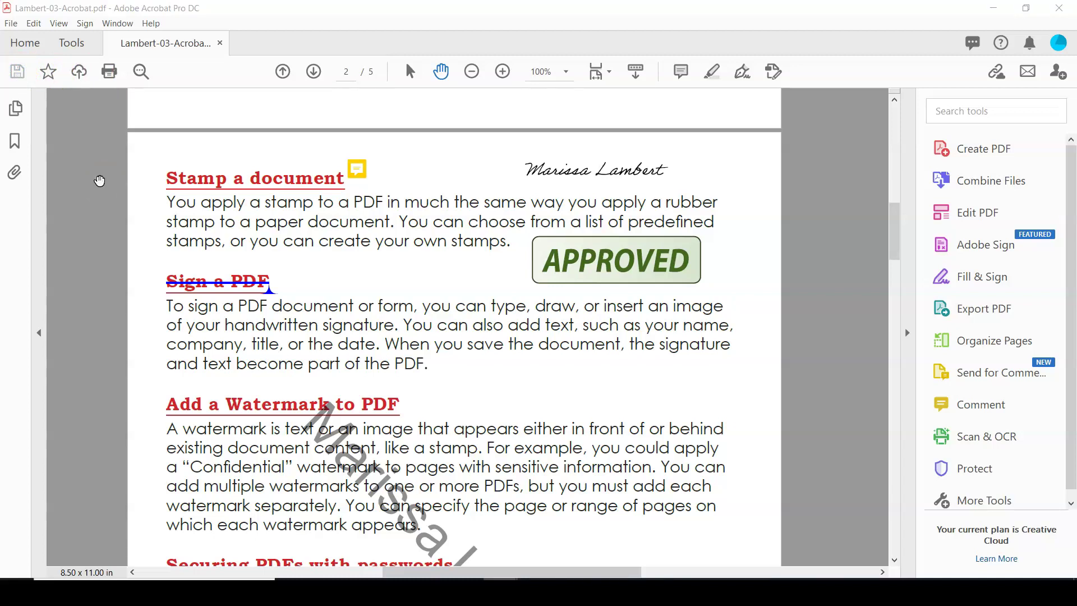
left_click(112, 175)
left_click(1006, 185)
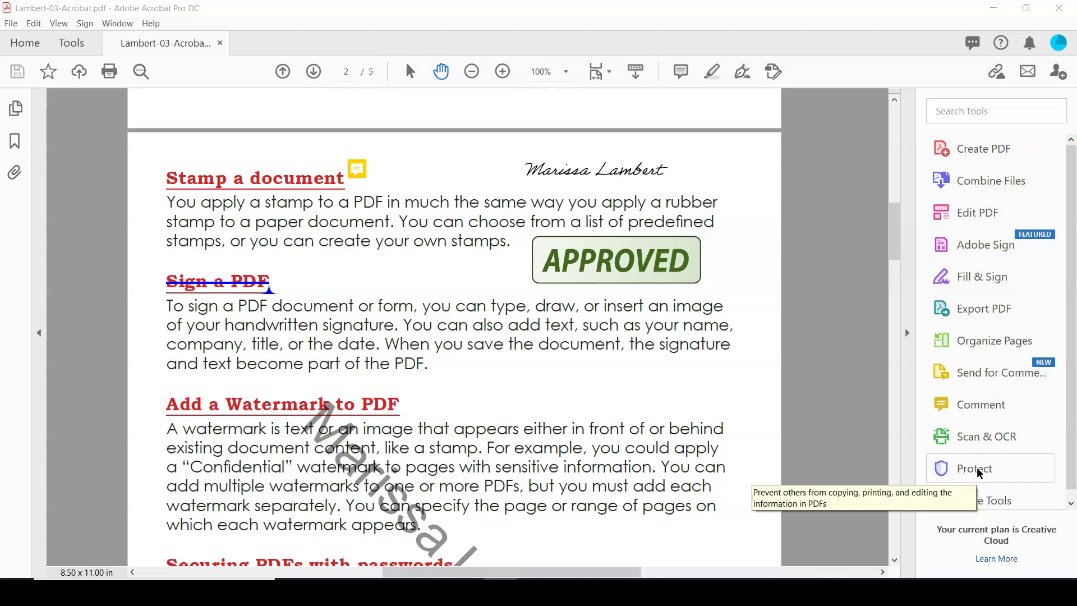
Step: Choose Protect > Advanced Options > Encrypt with Password and confirm the security change
left_click(975, 470)
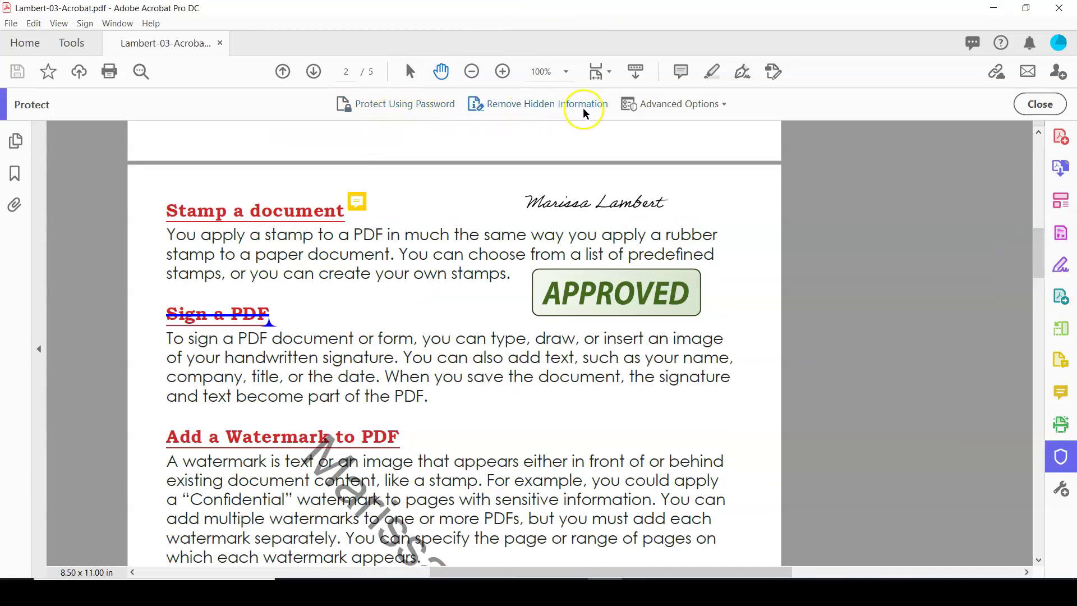
left_click(724, 103)
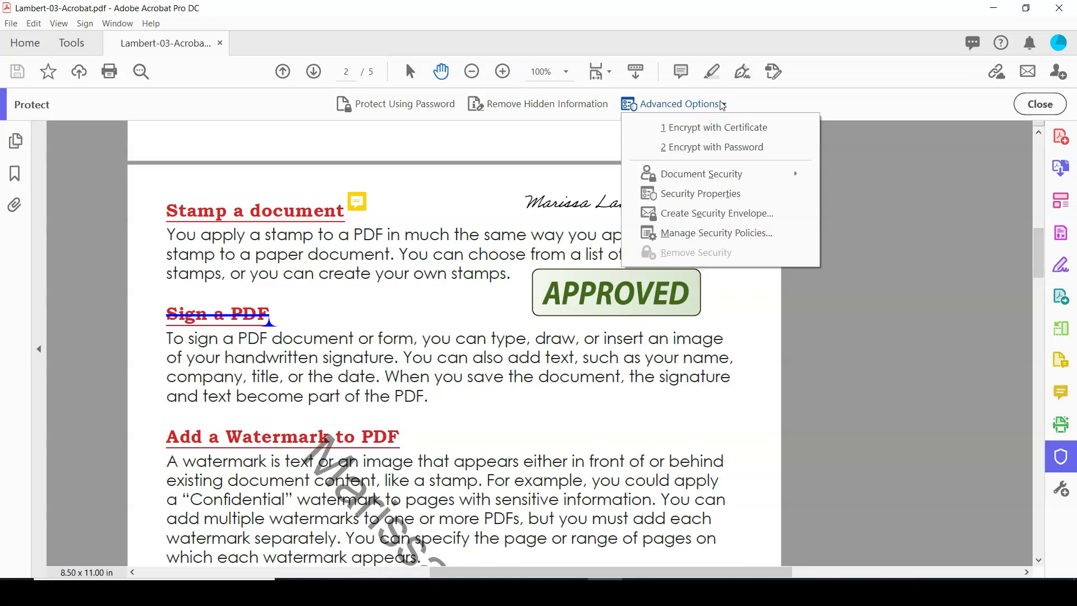
left_click(723, 150)
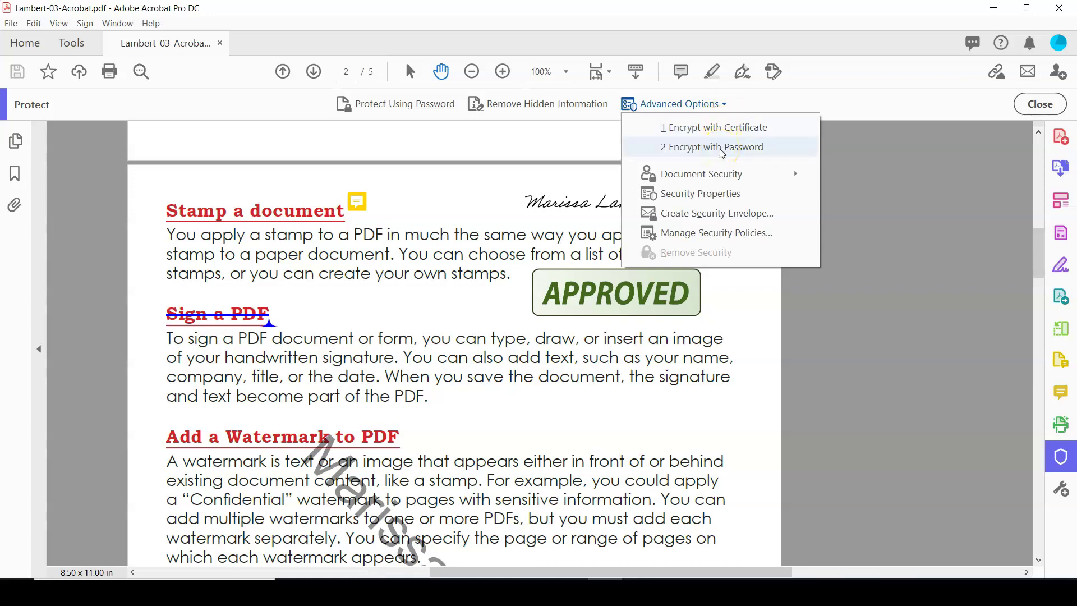
left_click(721, 149)
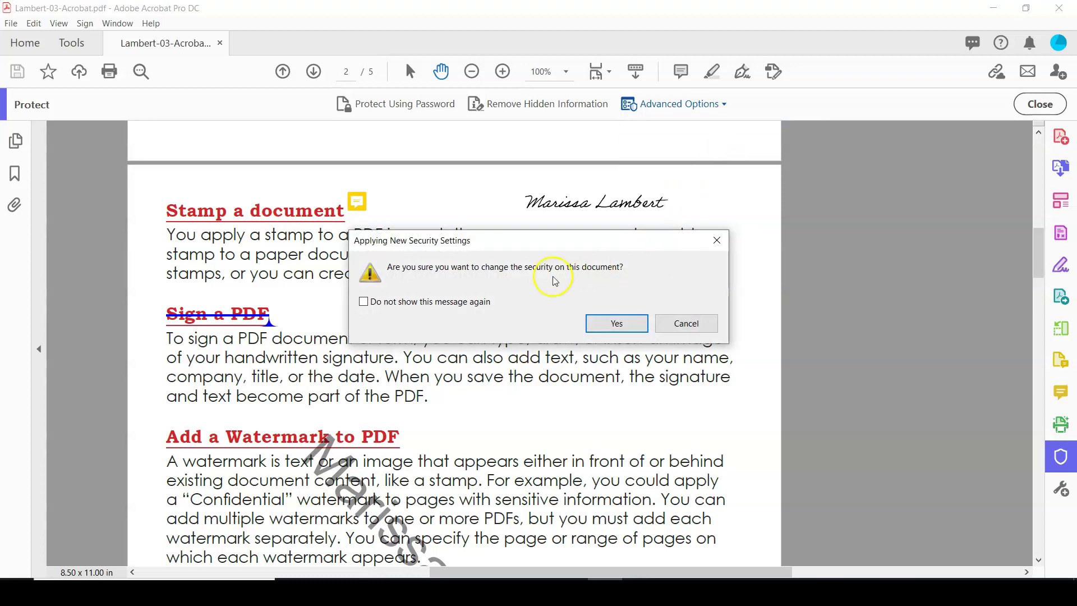
left_click(617, 326)
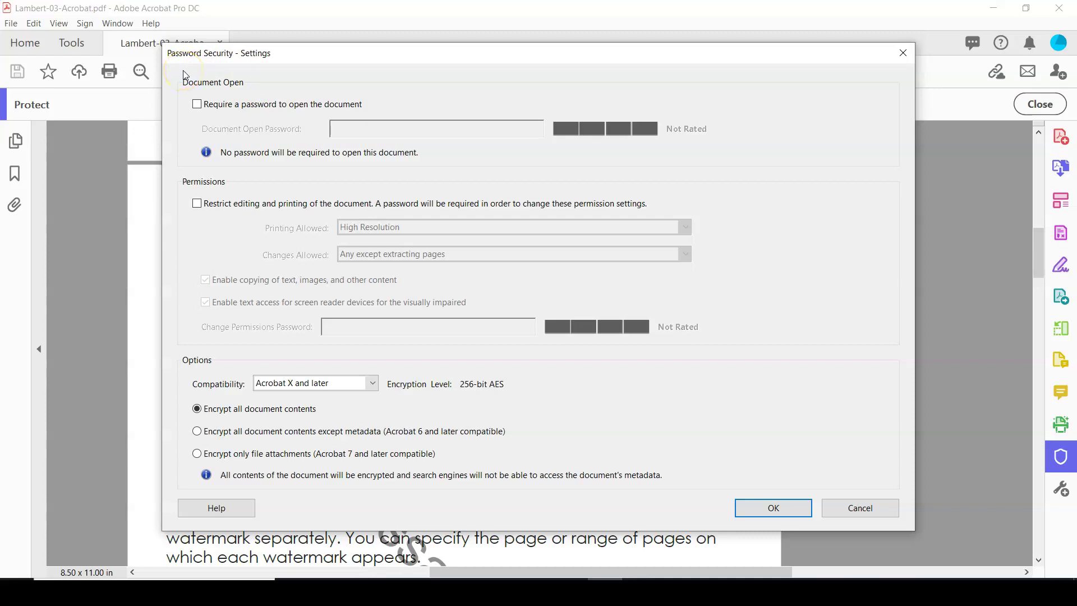
Step: Set a document open password, review the printing and changes permission options, then leave editing and printing unrestricted
left_click(197, 104)
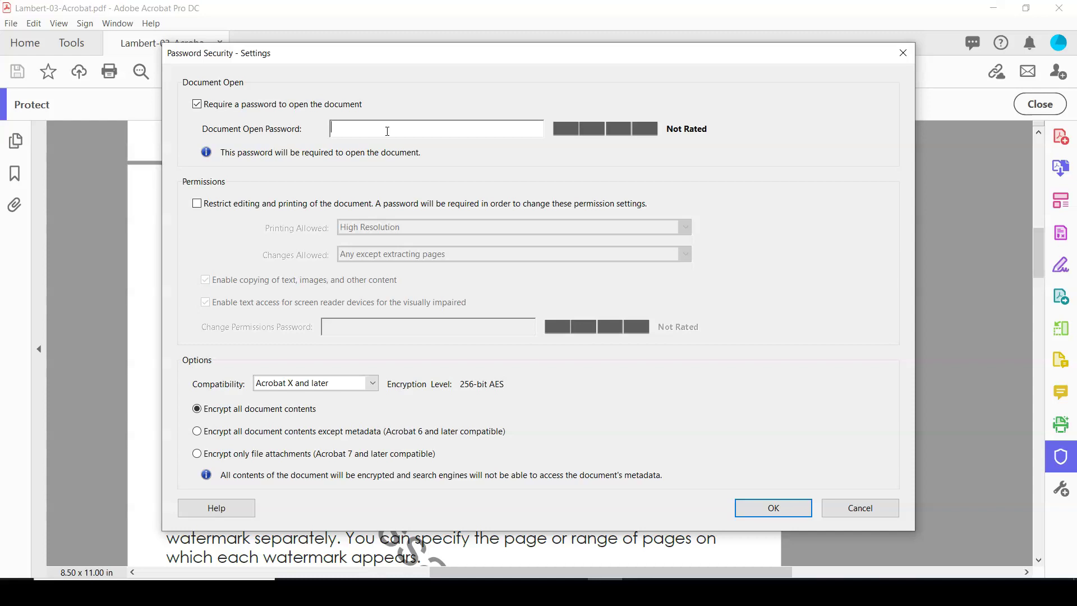
type("pas")
left_click(198, 204)
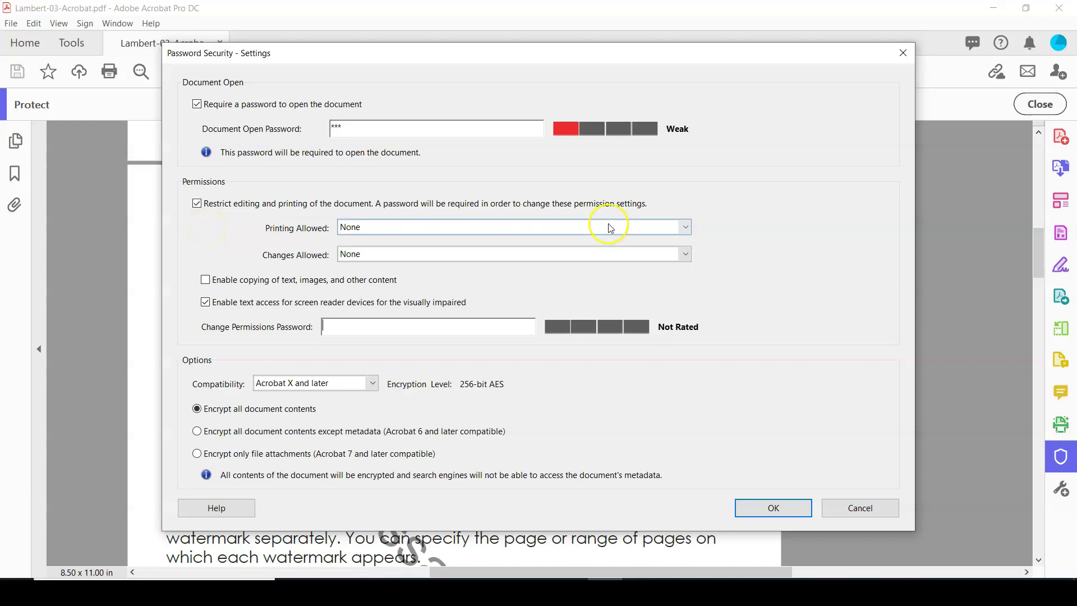
left_click(639, 227)
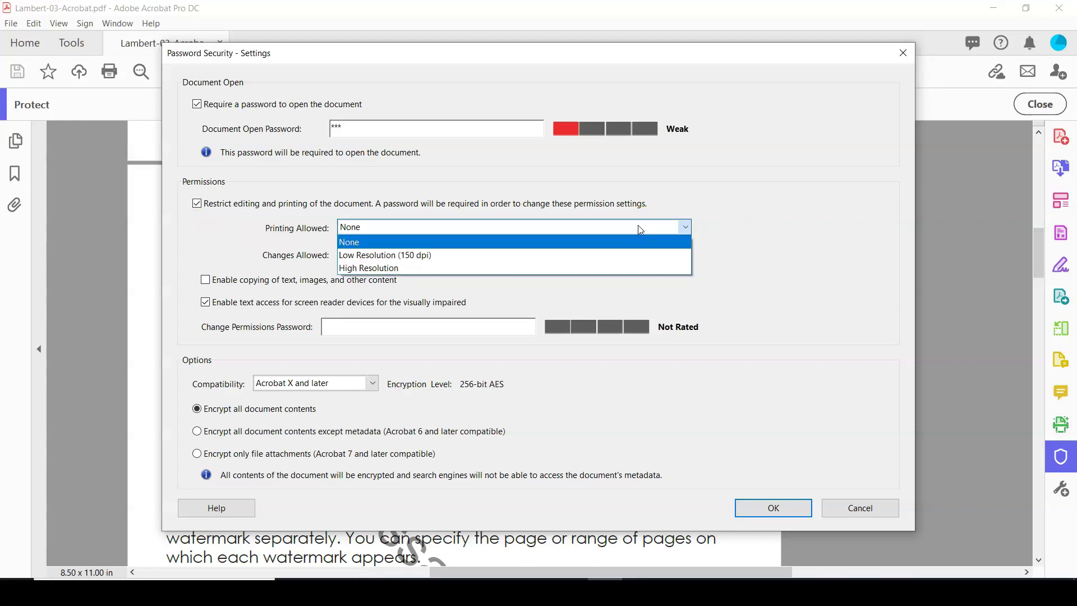
left_click(725, 212)
left_click(677, 257)
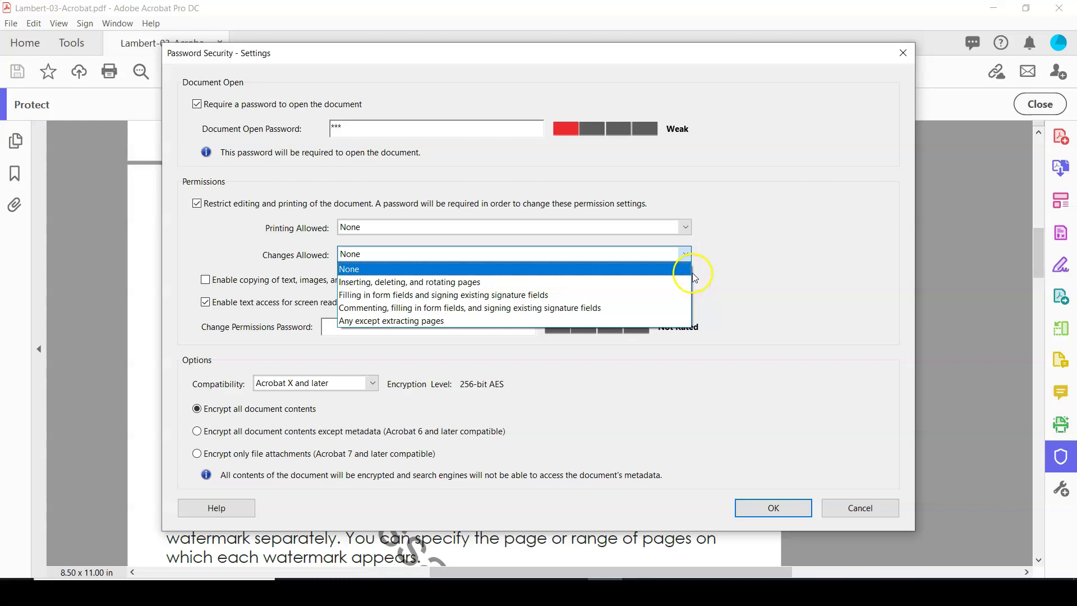
left_click(693, 273)
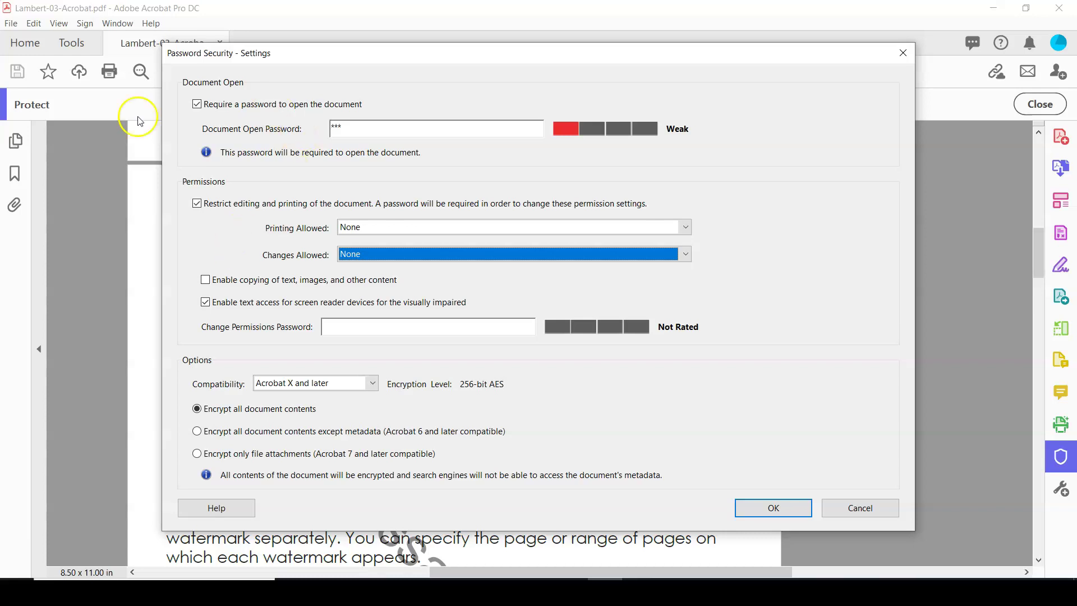
left_click(199, 205)
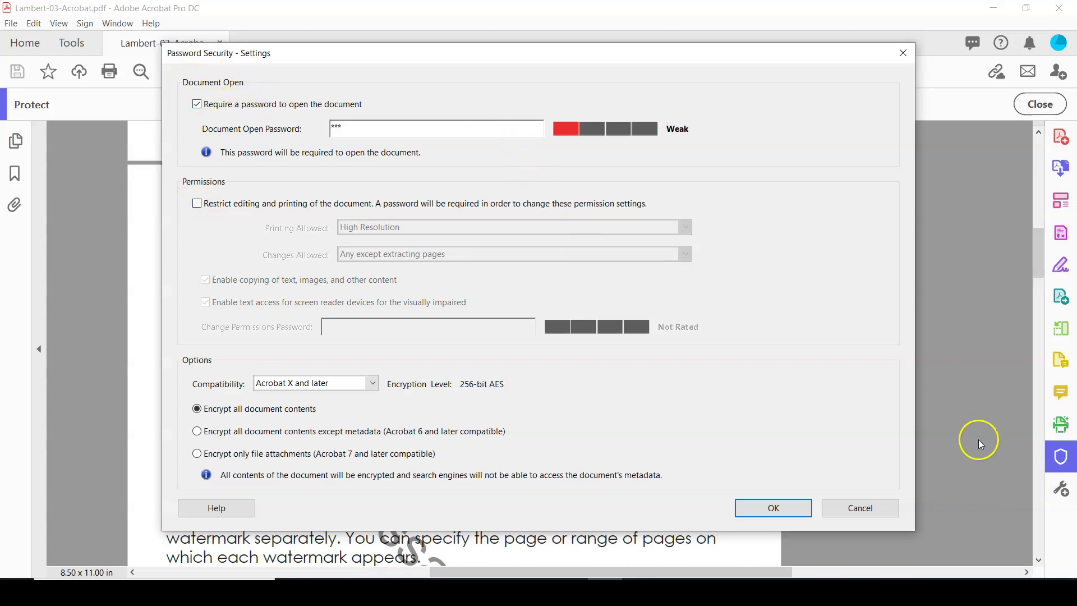
Step: Accept the security settings, re-enter the open password to confirm it, acknowledge the notice, and close the tab
left_click(744, 510)
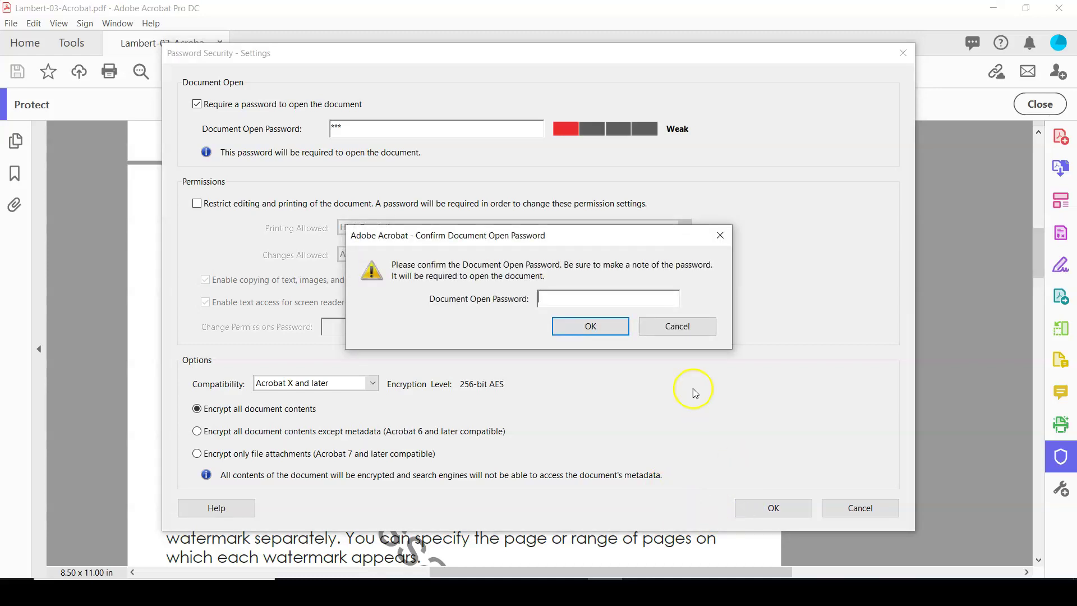
left_click(611, 295)
type("***")
key("Return")
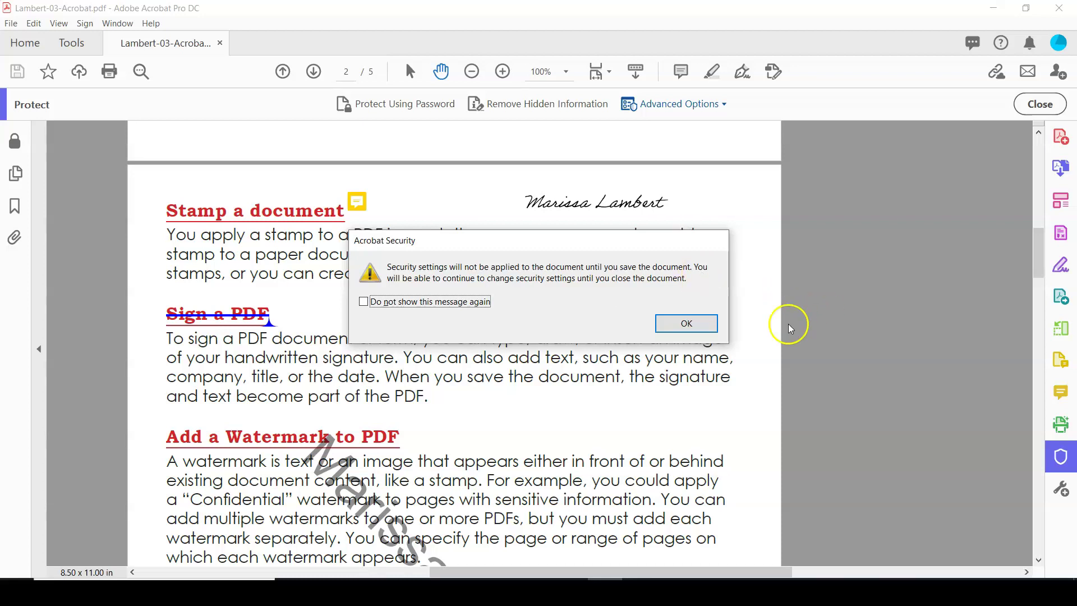
left_click(685, 324)
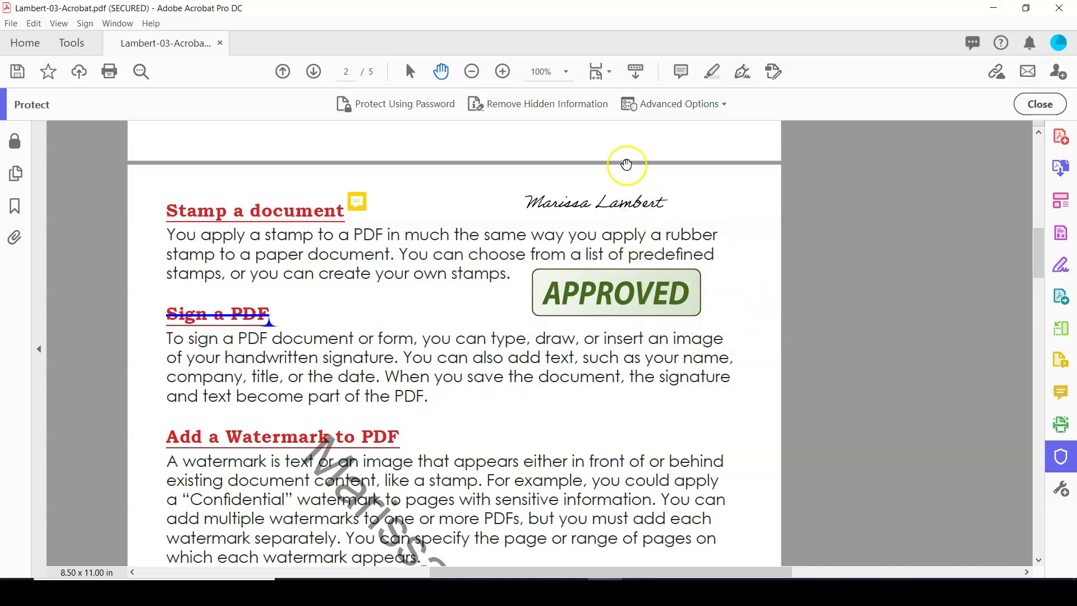
left_click(220, 44)
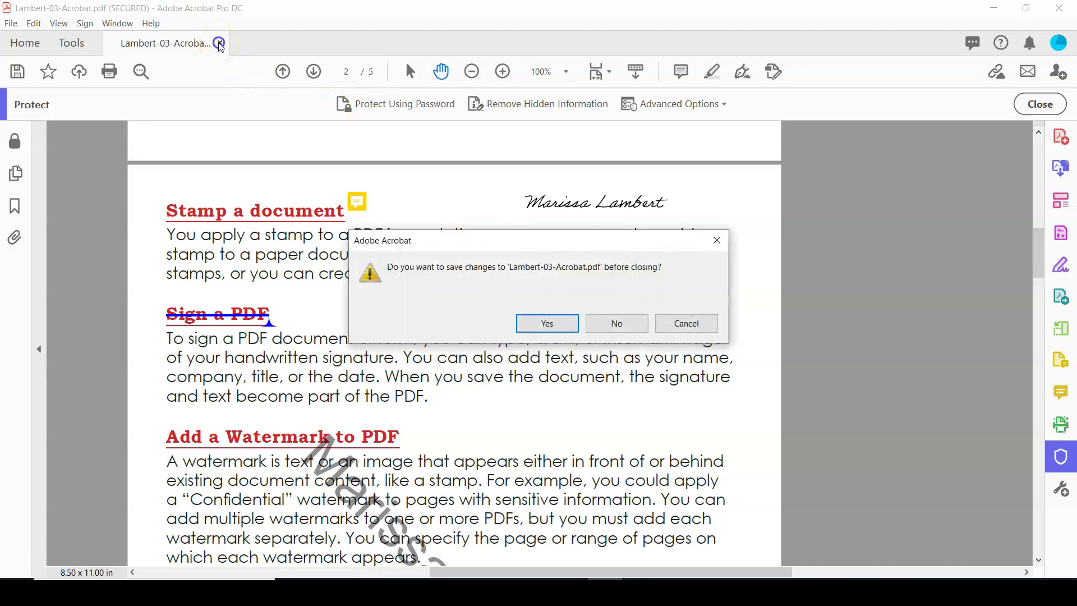
Step: Save Lambert-03-Acrobat.pdf on closing, reopen it with its password, and view page 1
left_click(549, 325)
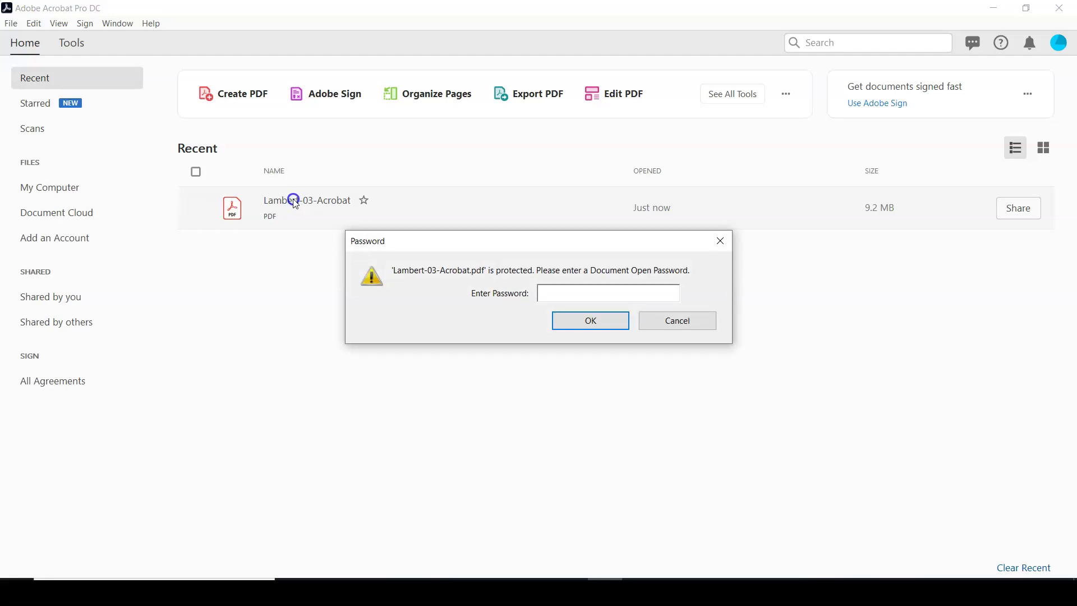
type("***")
left_click(570, 321)
scroll(567, 319, "down", 3)
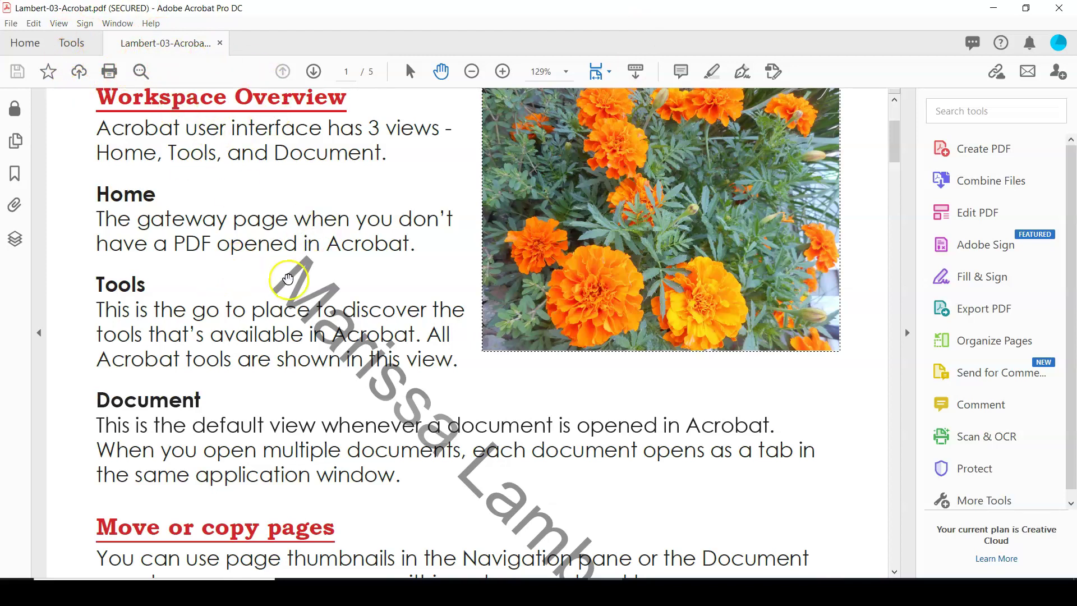
scroll(287, 278, "up", 3)
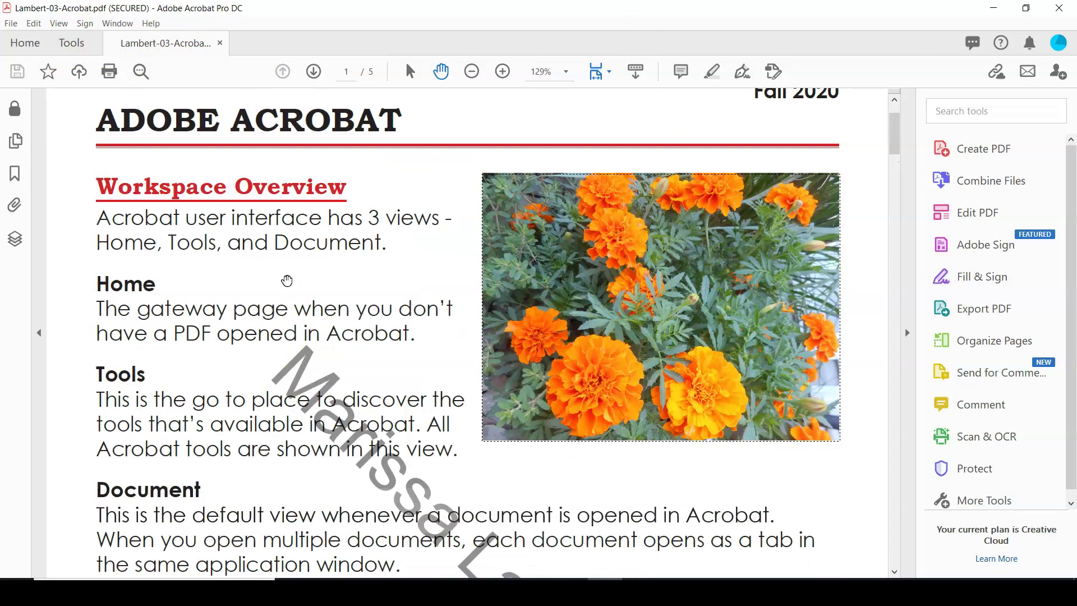